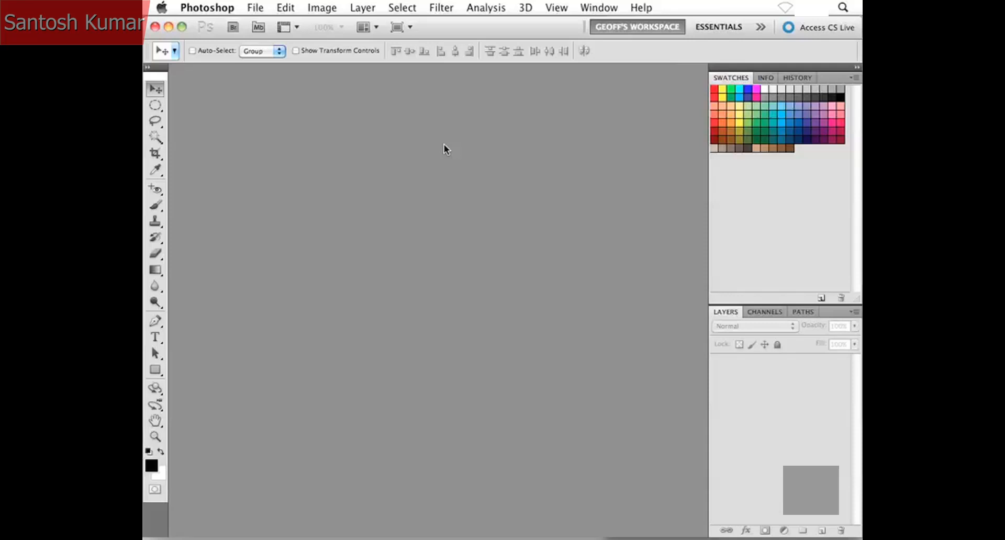
Open the image file Barn1 Detail.jpg from the Project Files folder.
key("super+o")
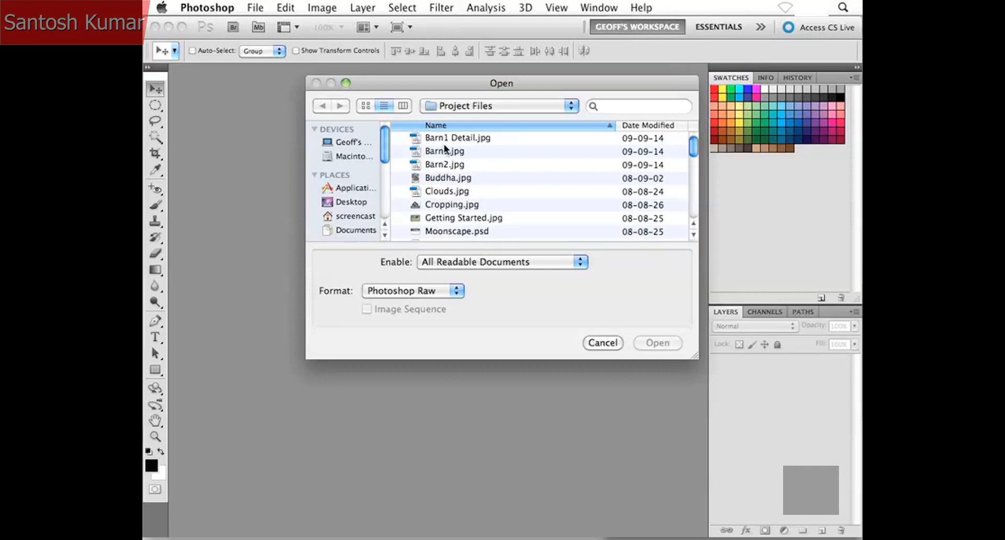
left_click(446, 142)
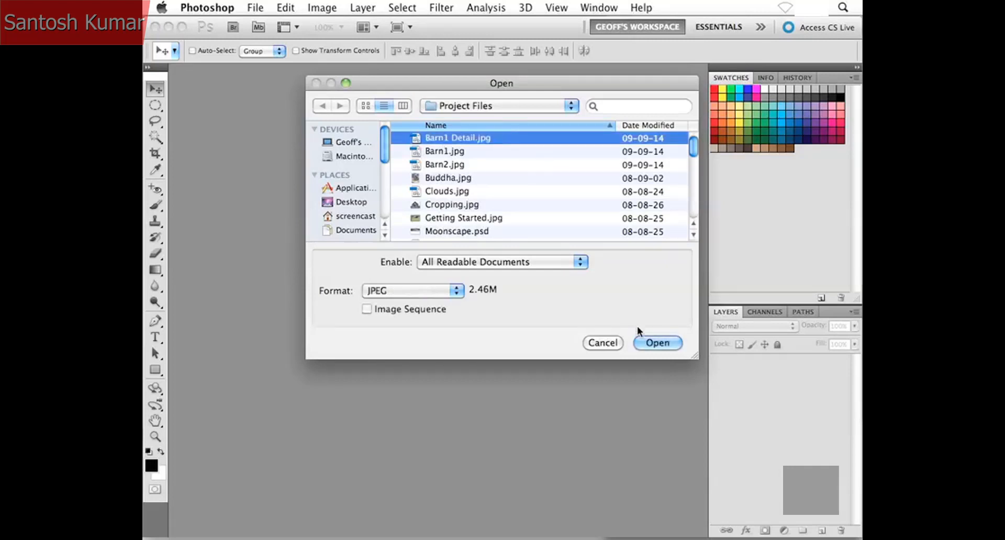
left_click(654, 343)
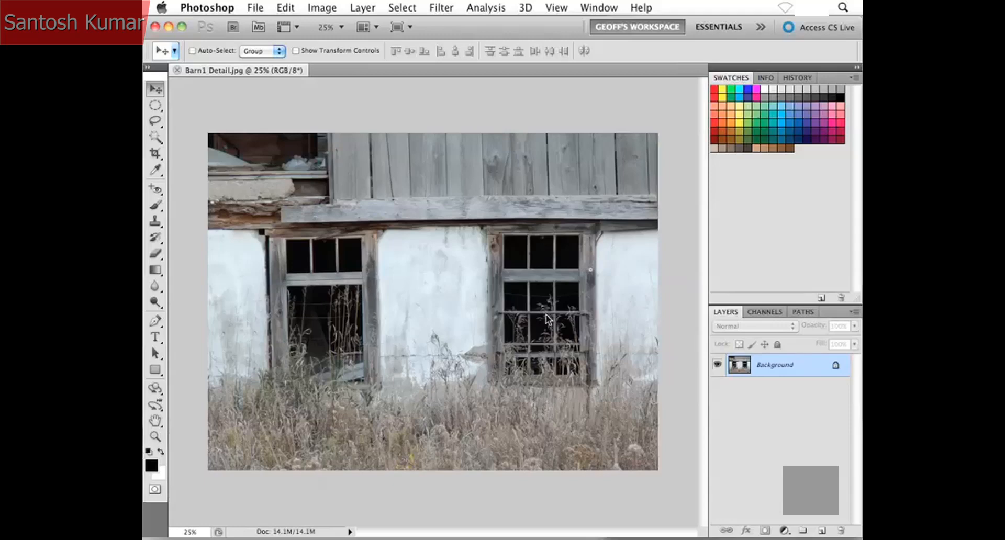
View the image's Red, Green and Blue channels one at a time and return to the RGB composite.
left_click(756, 312)
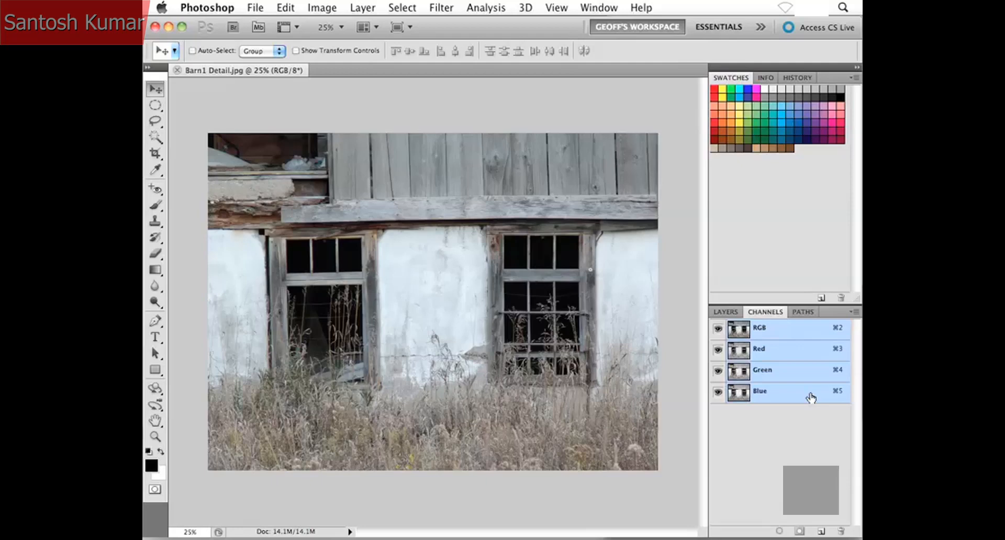
left_click(792, 354)
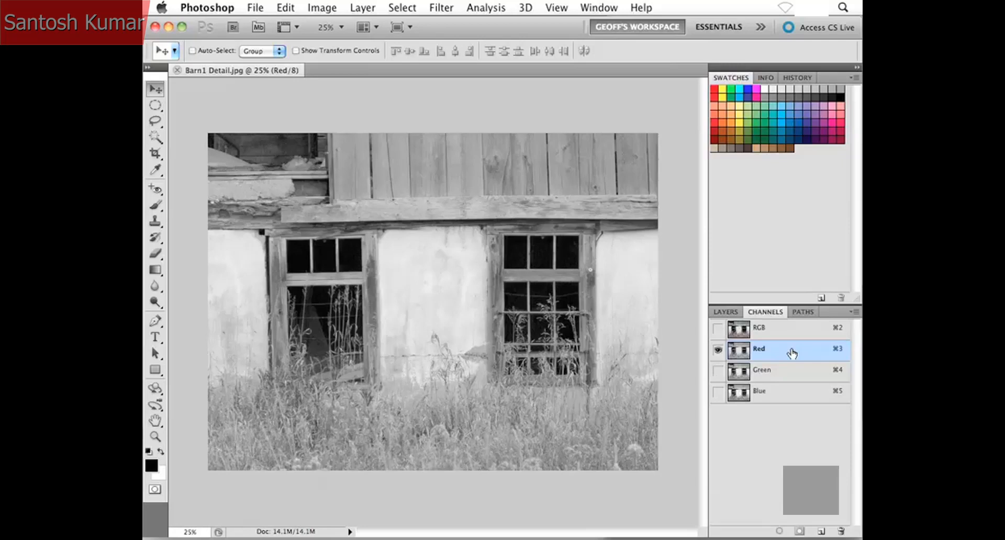
left_click(785, 371)
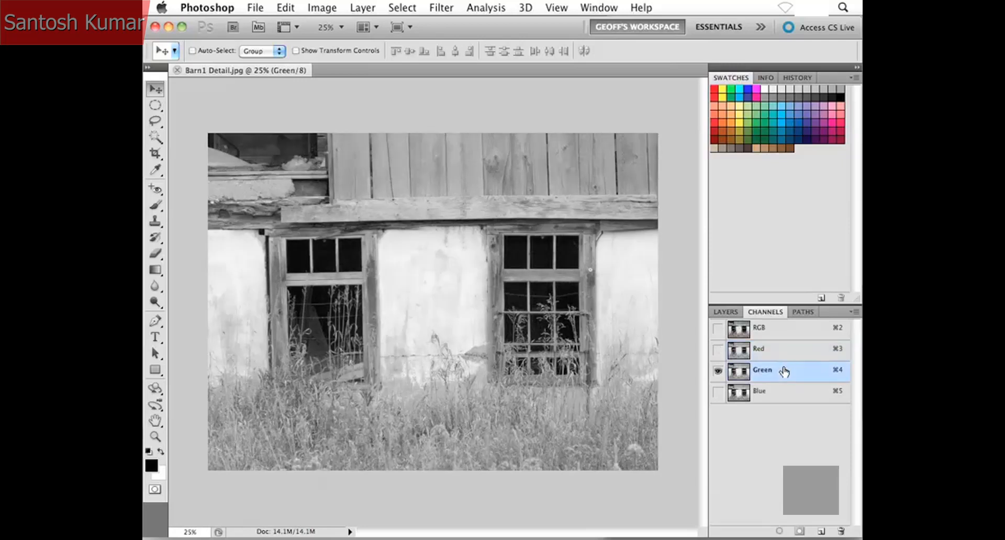
left_click(783, 398)
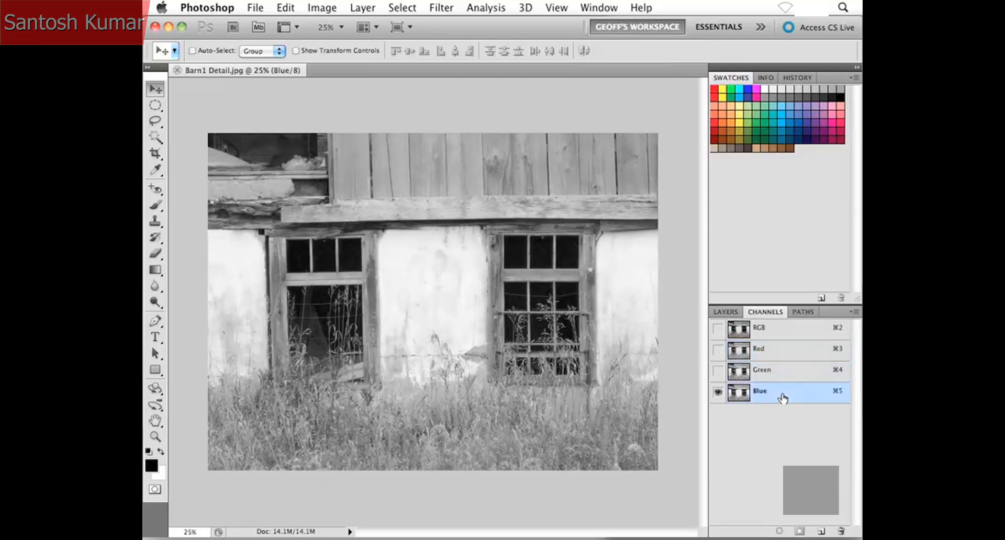
left_click(781, 333)
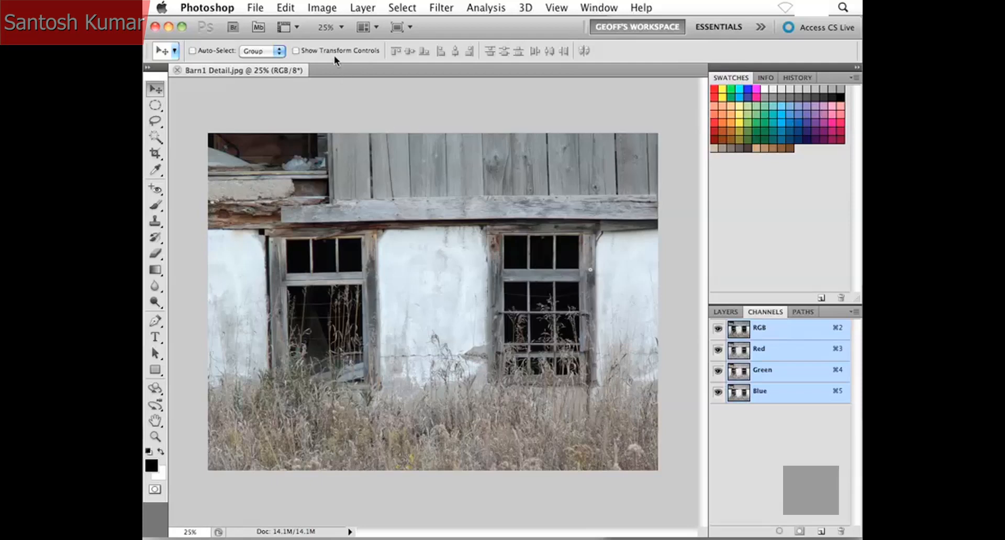
Convert the barn image to CMYK Color mode, accepting the U.S. Web Coated (SWOP) v2 profile.
left_click(319, 8)
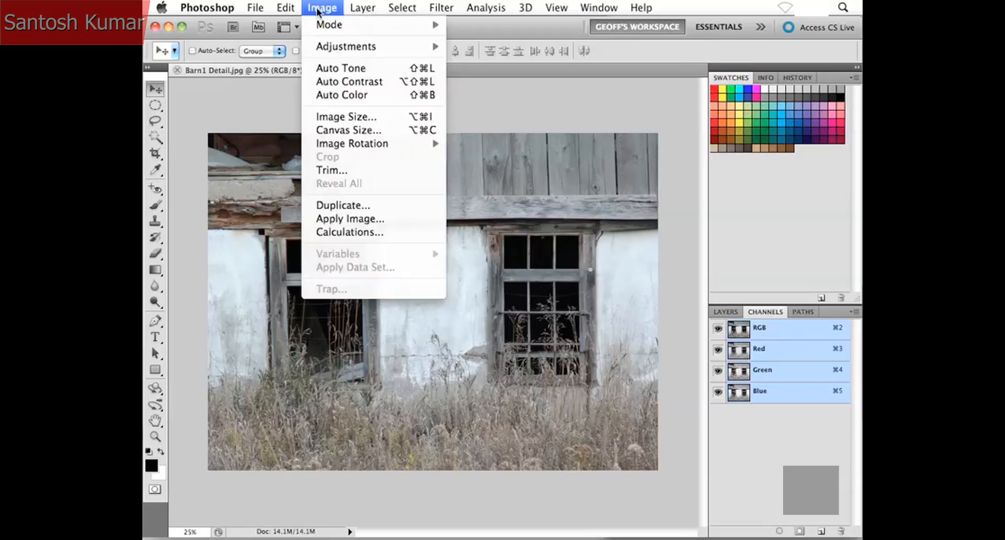
mouse_move(324, 26)
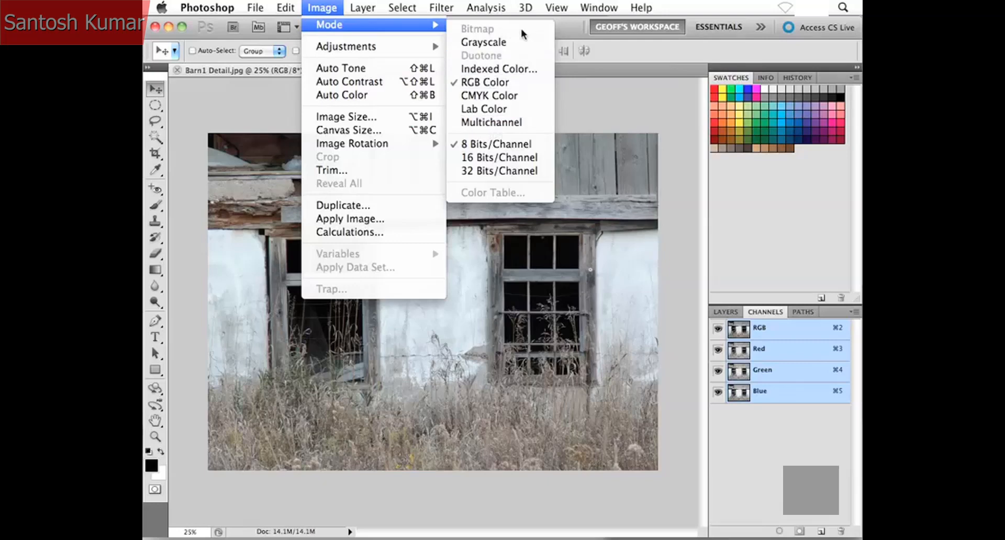
left_click(523, 96)
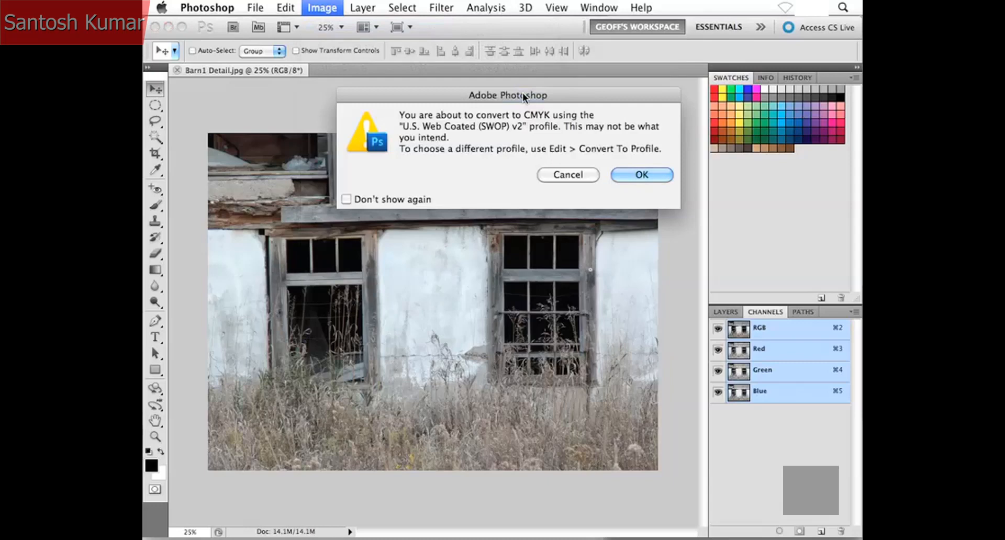
left_click(634, 175)
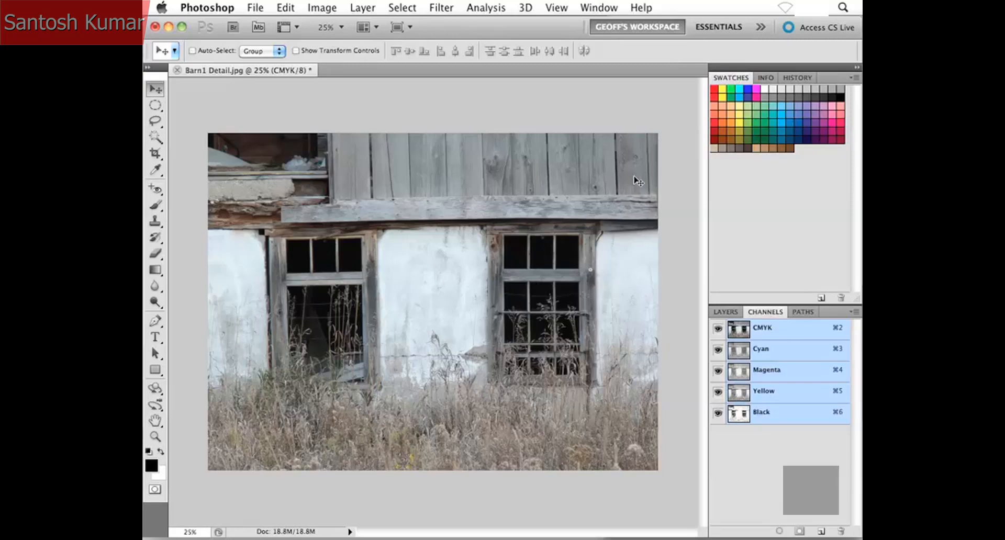
View the Cyan, Magenta, Yellow and Black channels one at a time and return to the CMYK composite.
left_click(787, 354)
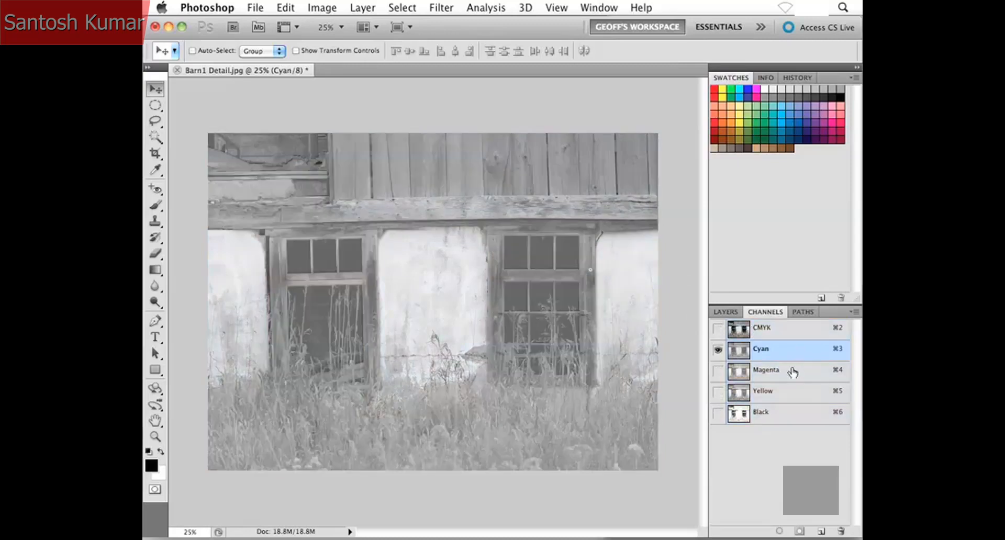
left_click(792, 373)
left_click(791, 393)
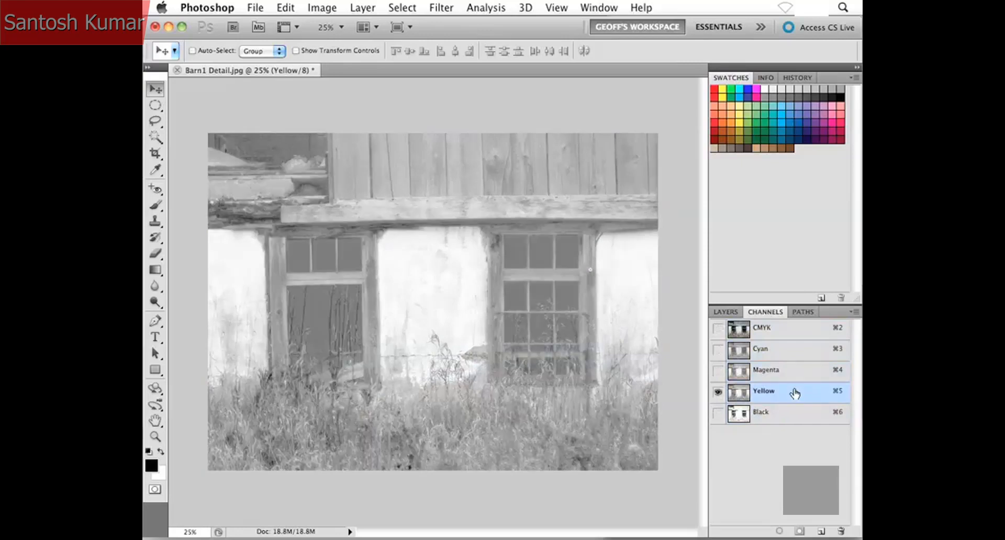
left_click(788, 415)
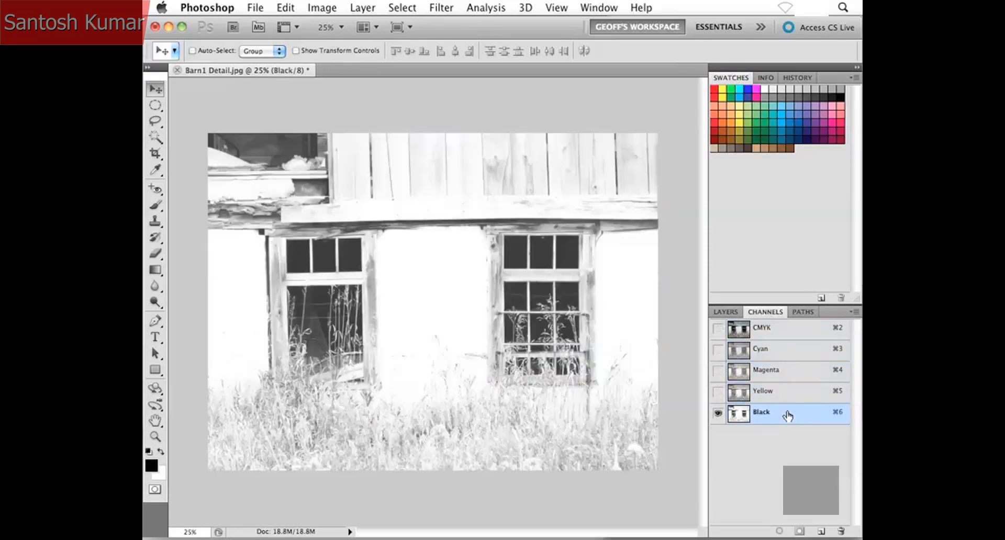
left_click(774, 331)
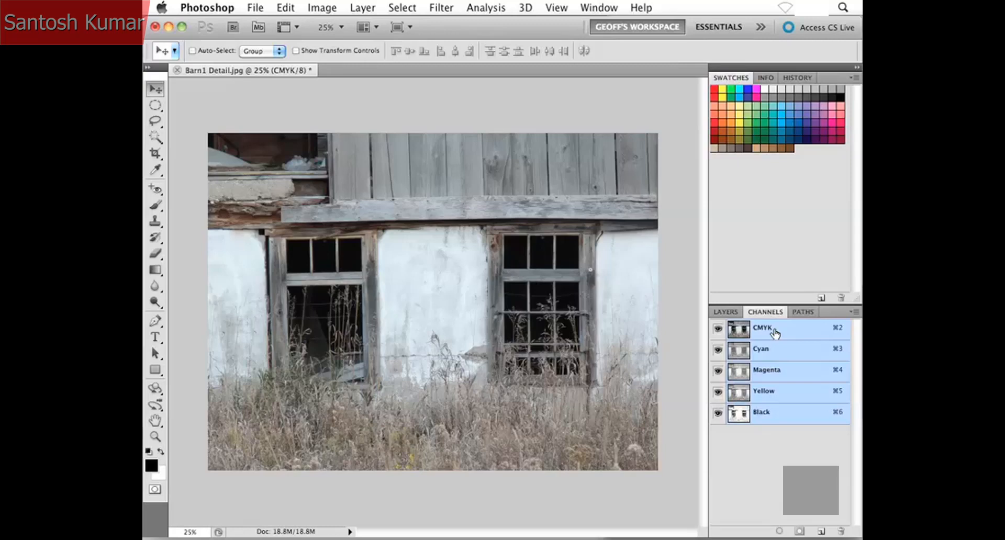
Convert the barn image to Grayscale mode and discard its color information.
left_click(324, 9)
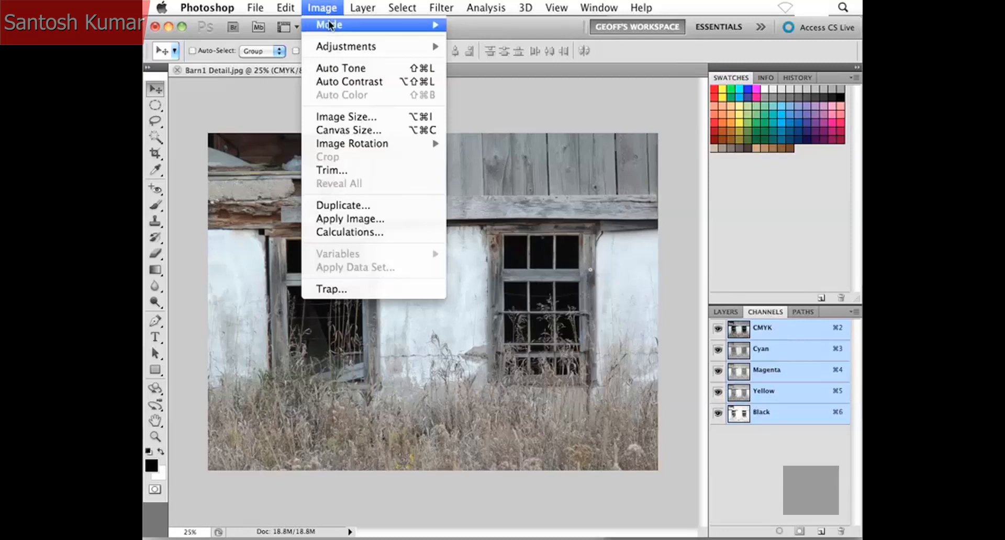
mouse_move(331, 26)
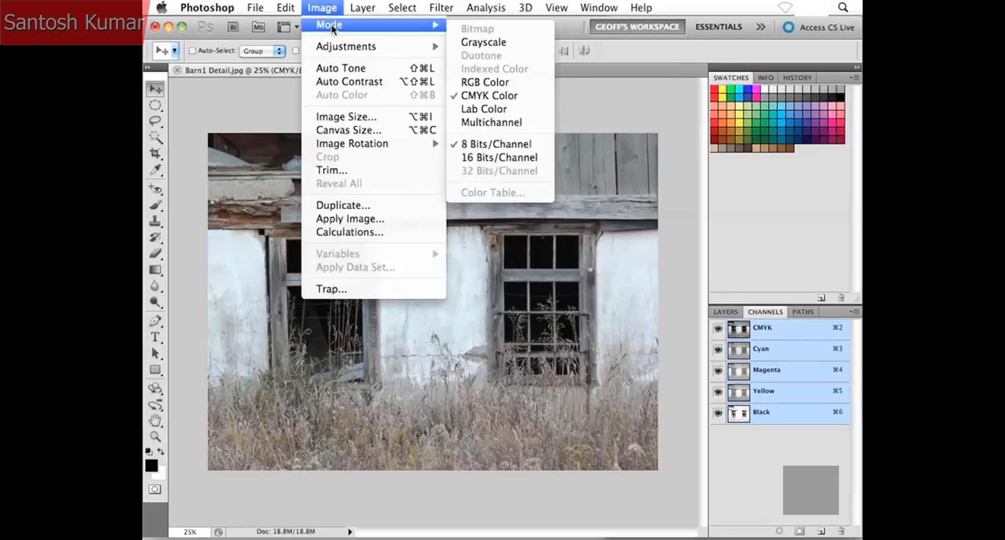
left_click(461, 44)
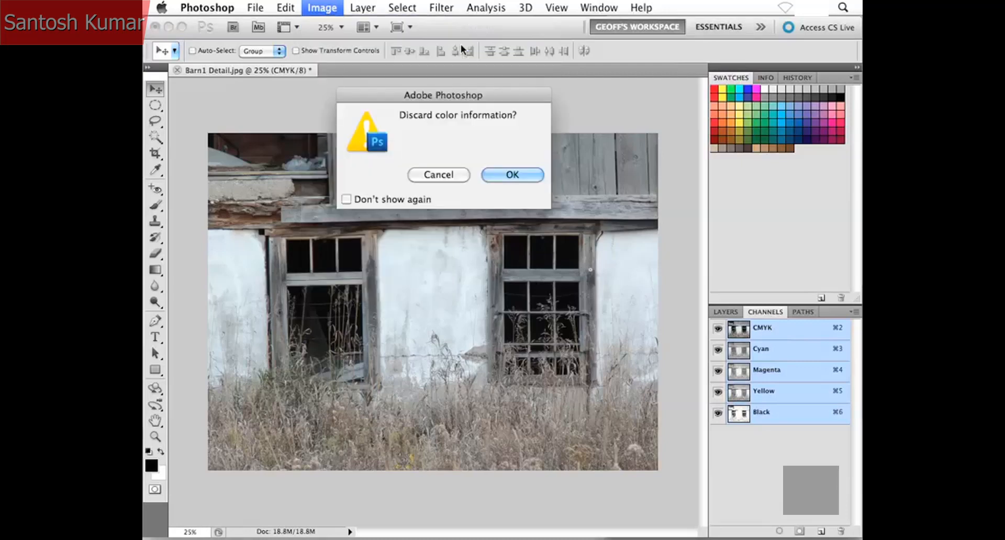
left_click(498, 175)
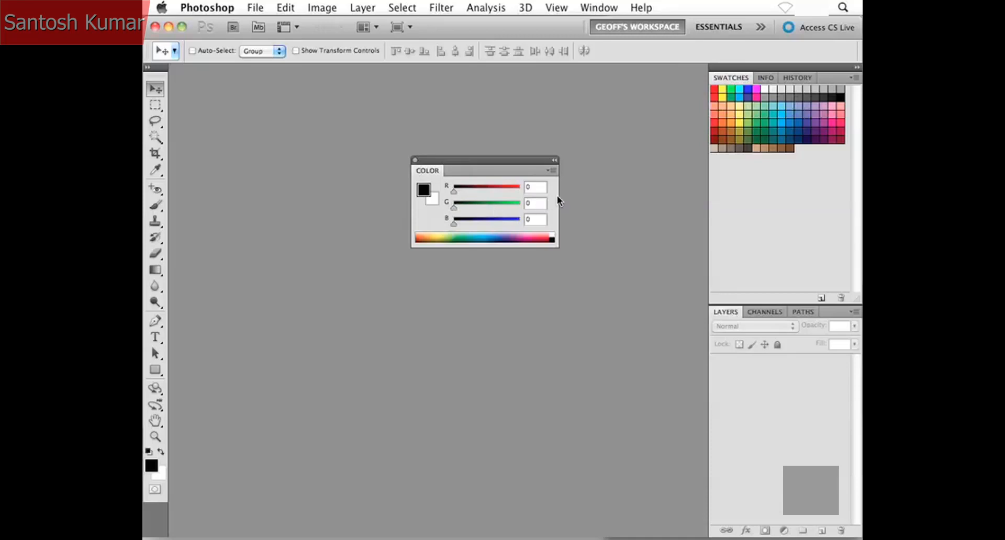
Use the RGB sliders to mix white at 255 for each component, followed by purple at R 122, G 0, B 255.
left_click(553, 171)
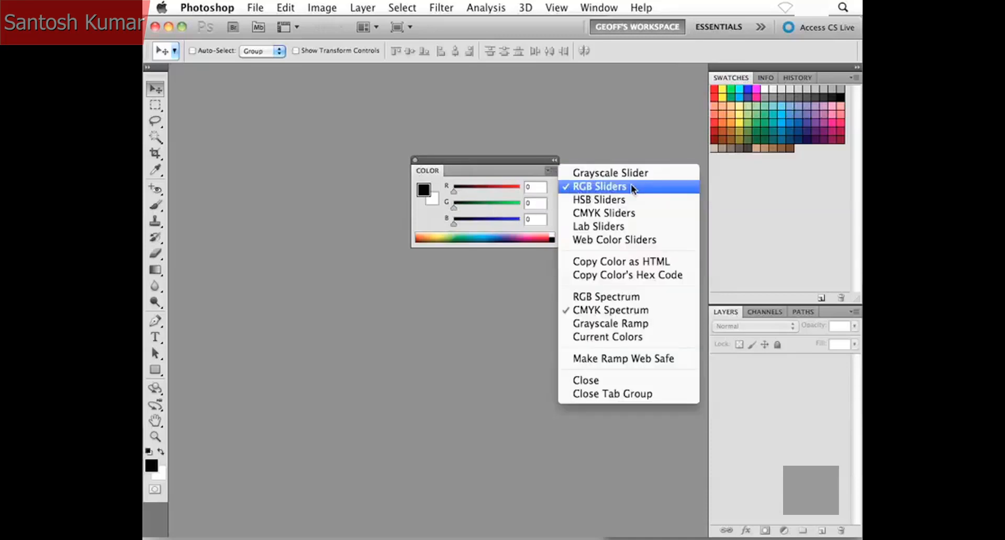
left_click(518, 171)
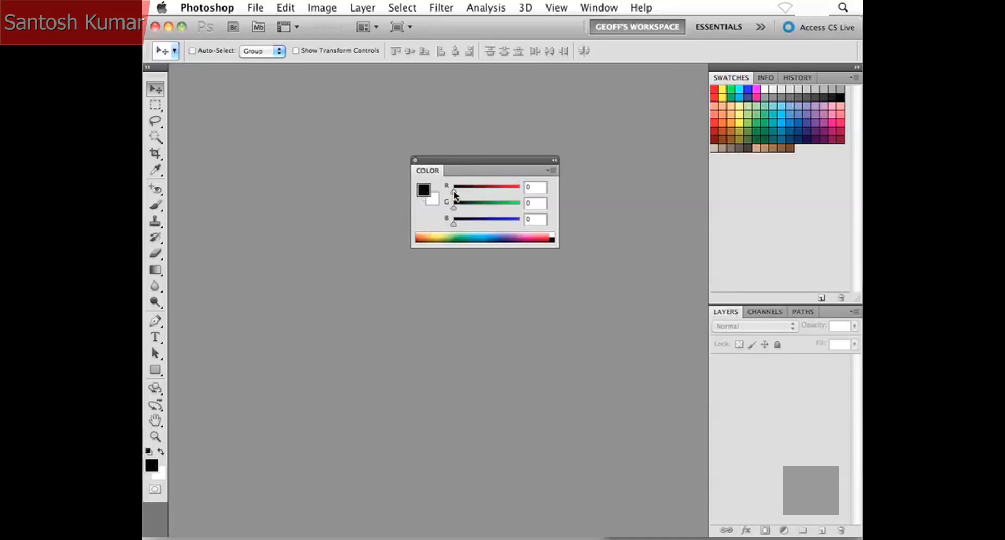
left_click_drag(455, 195, 518, 208)
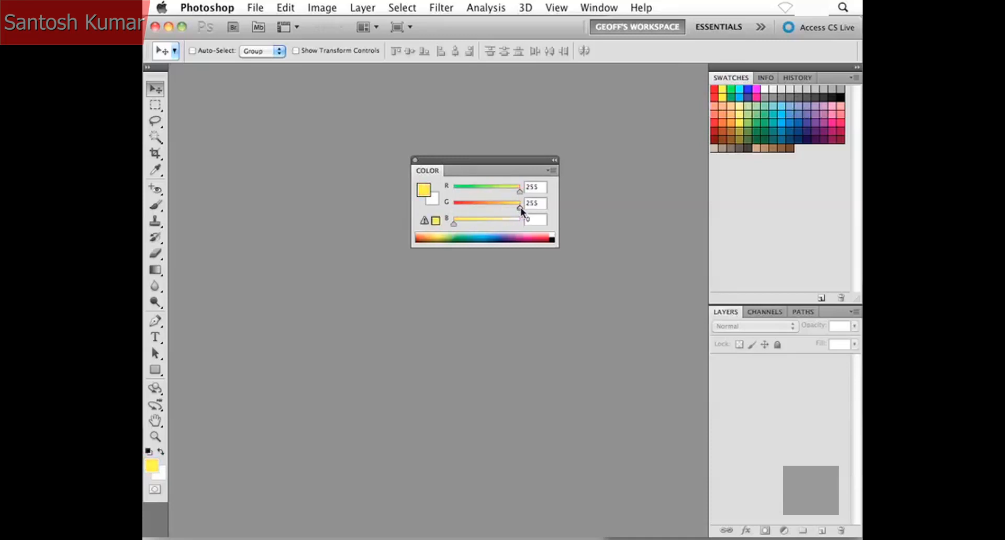
left_click_drag(455, 223, 524, 225)
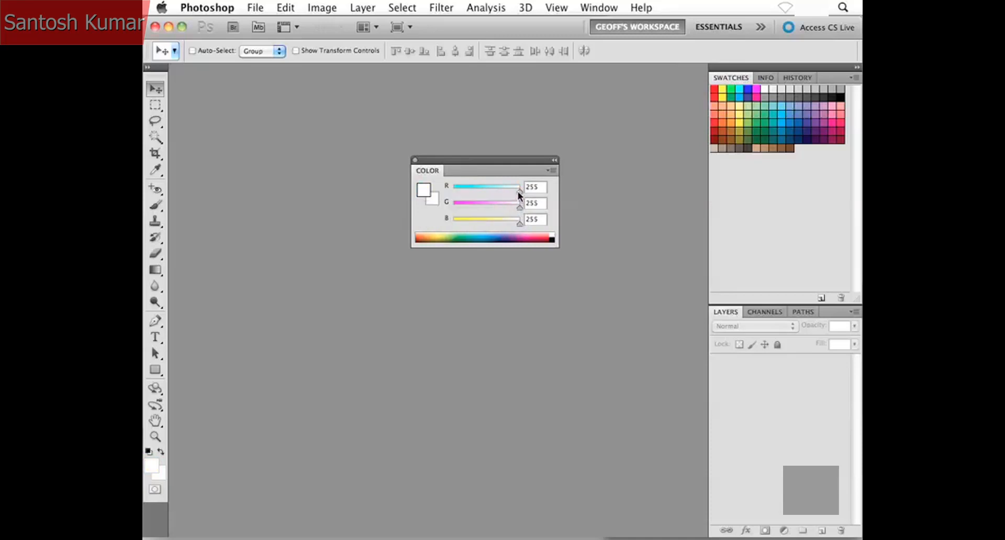
left_click_drag(514, 191, 454, 208)
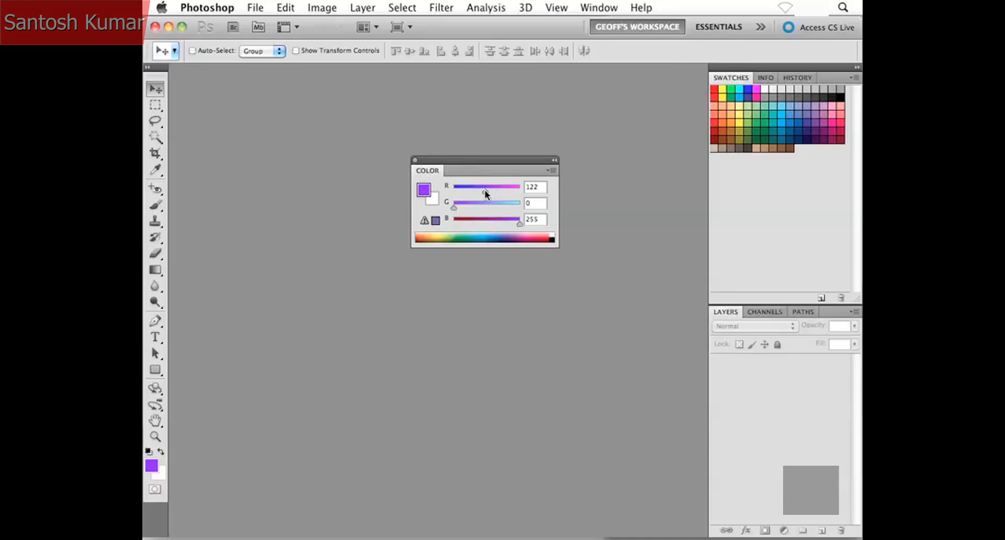
Switch the foreground color controls to CMYK sliders and reduce cyan and magenta to 0%.
left_click(553, 171)
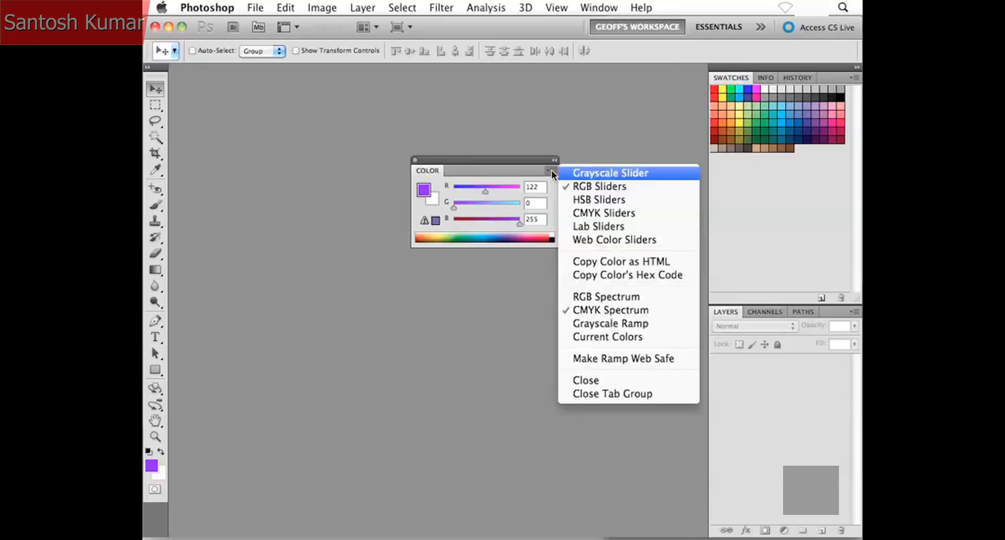
left_click(570, 214)
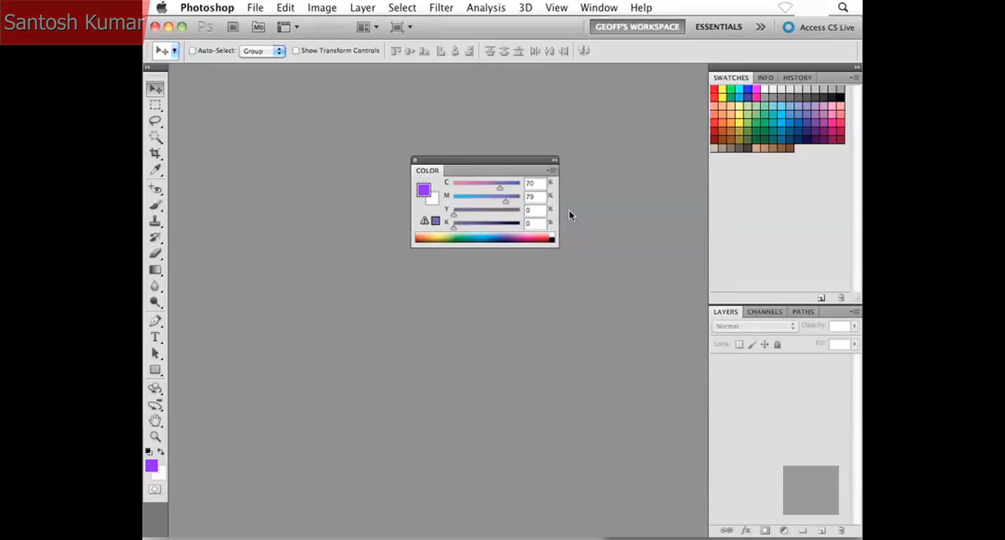
left_click_drag(497, 188, 446, 202)
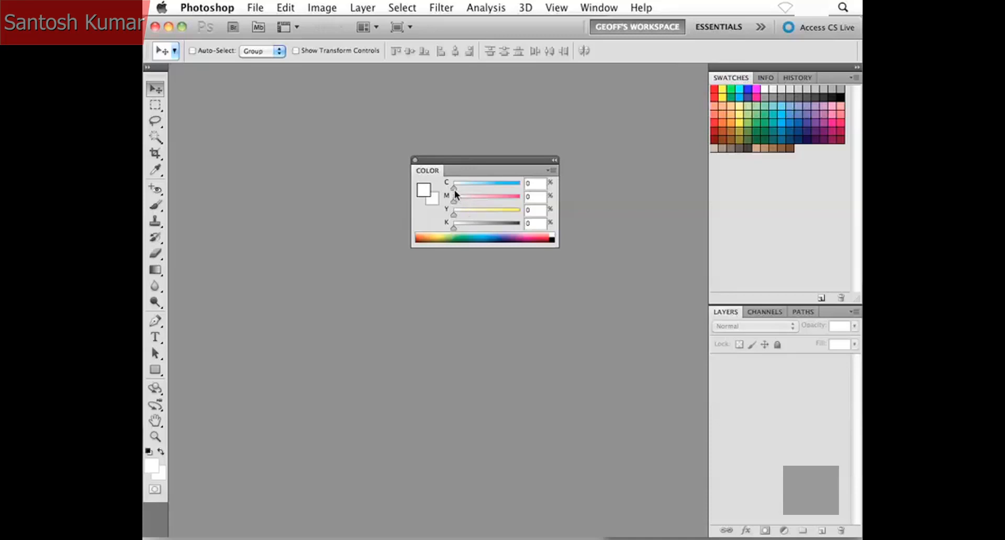
Mix a green from 100% cyan and 100% yellow, try 50% magenta, and darken it with 0% magenta and 36% black.
left_click_drag(454, 187, 524, 187)
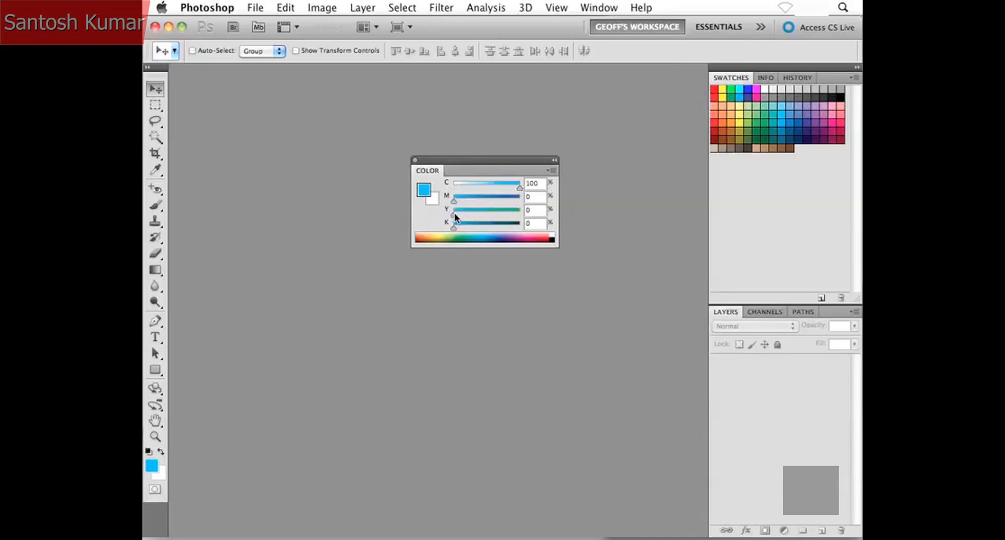
left_click_drag(458, 213, 523, 213)
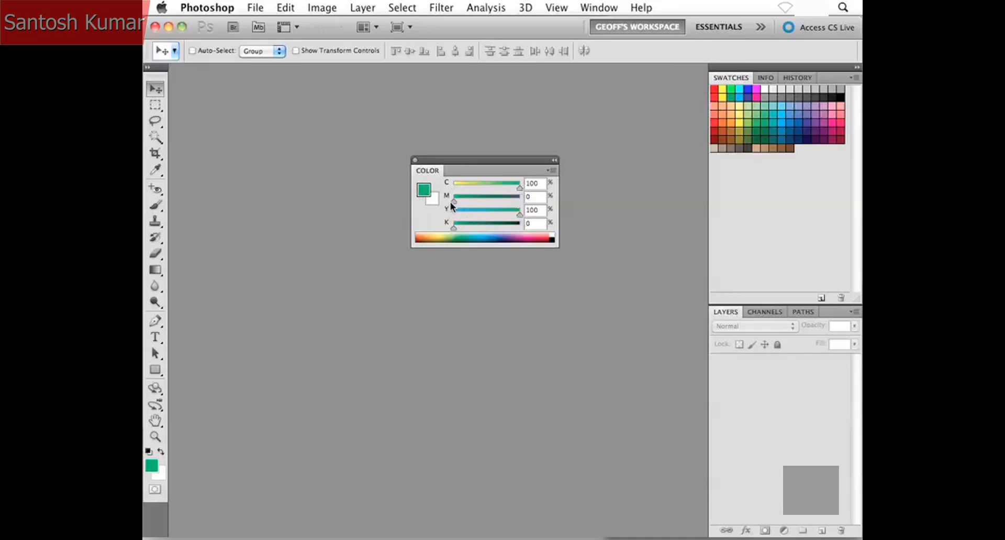
left_click_drag(453, 200, 486, 202)
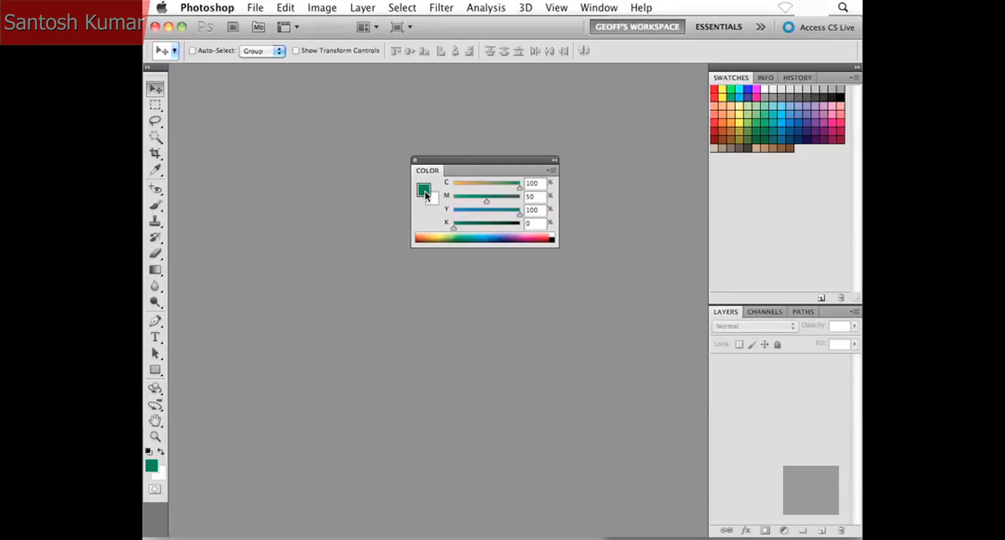
left_click_drag(483, 201, 474, 225)
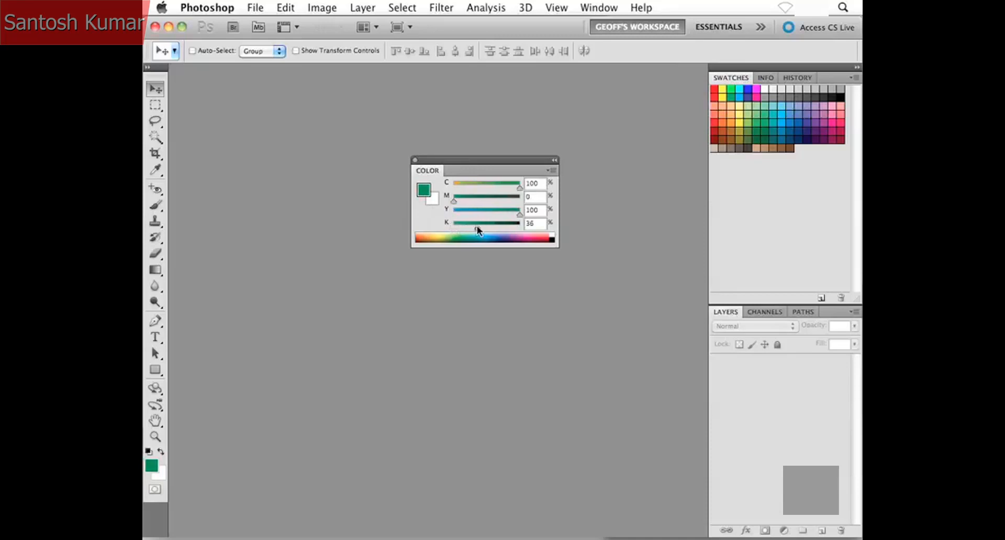
Set yellow to 41%, and raise the yellow, black and magenta sliders to their maximum.
left_click(480, 212)
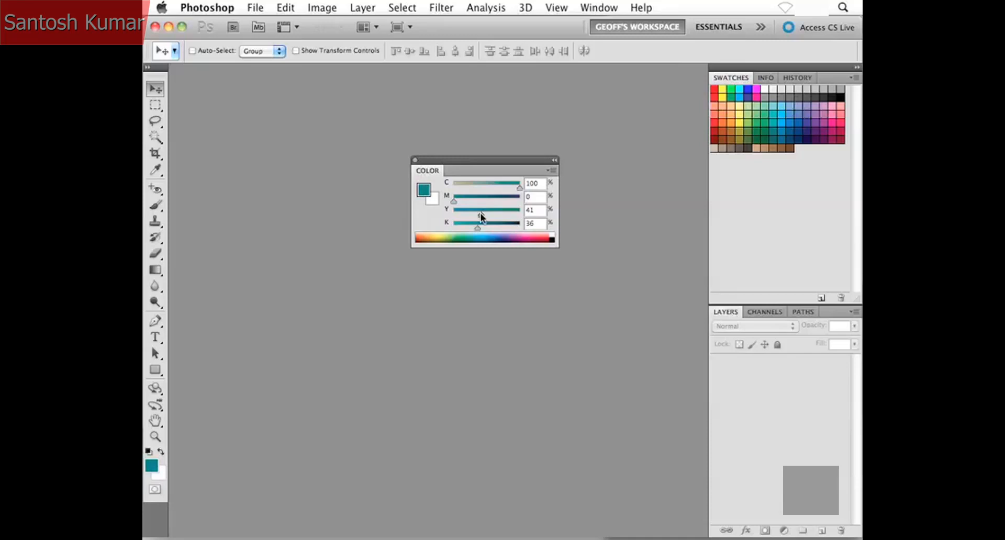
left_click_drag(481, 213, 521, 227)
left_click_drag(454, 202, 529, 206)
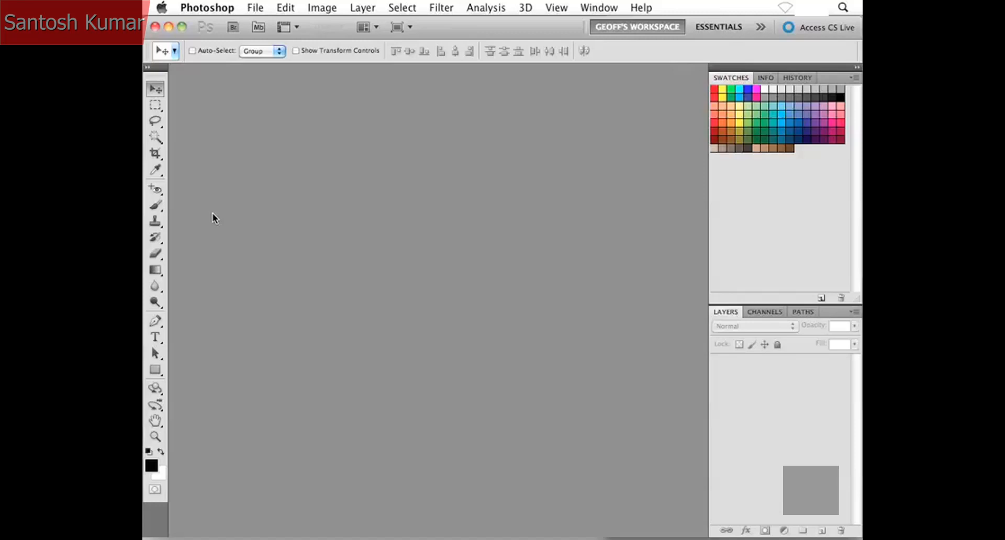
Create a new grayscale document 300 pixels wide by 100 pixels high at 300 pixels/inch with white background contents.
key("super+n")
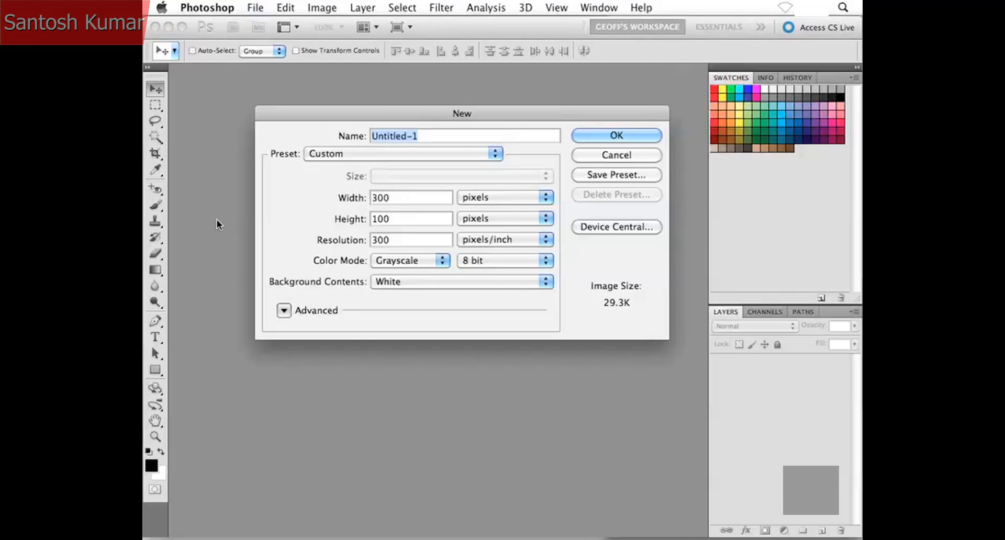
key("Tab")
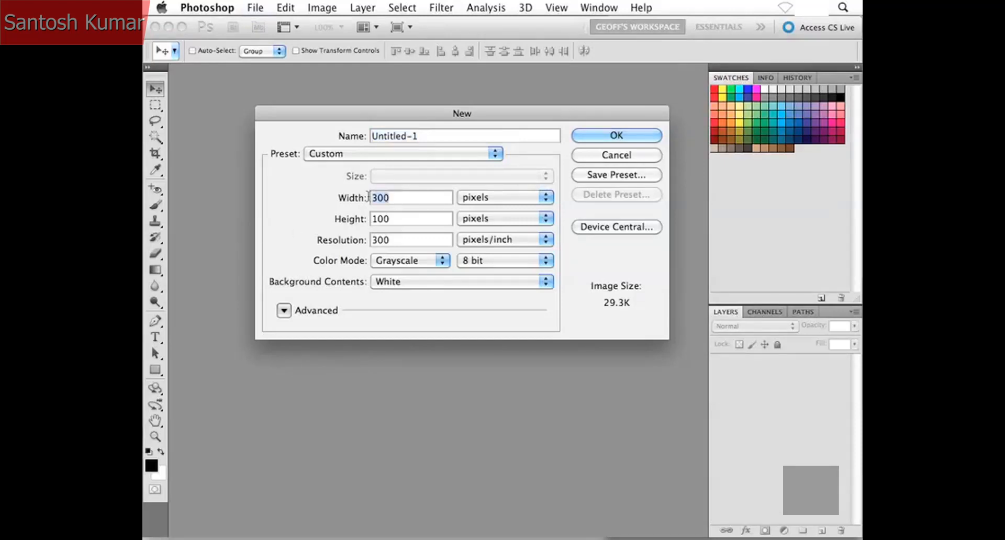
left_click(511, 196)
left_click(511, 196)
key("Tab")
left_click(414, 222)
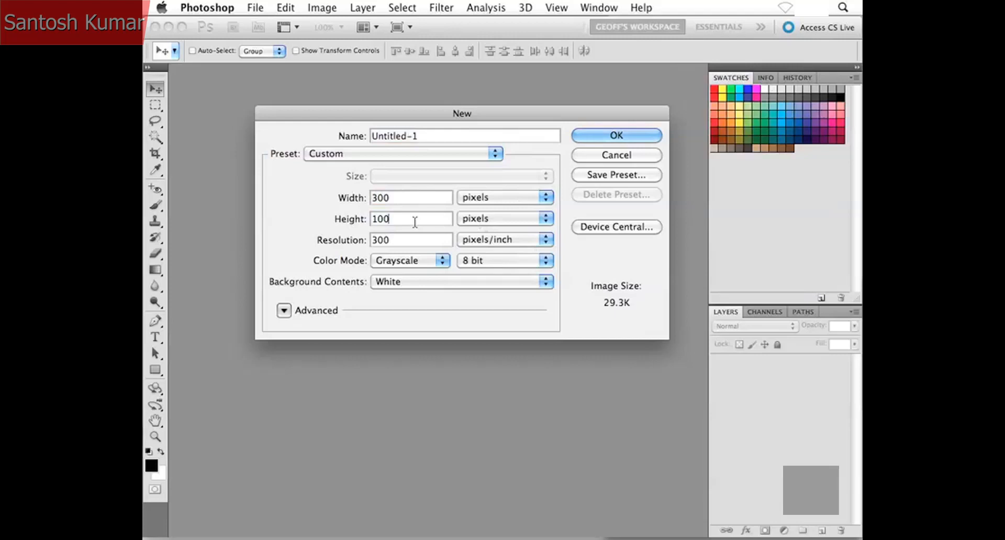
double_click(395, 241)
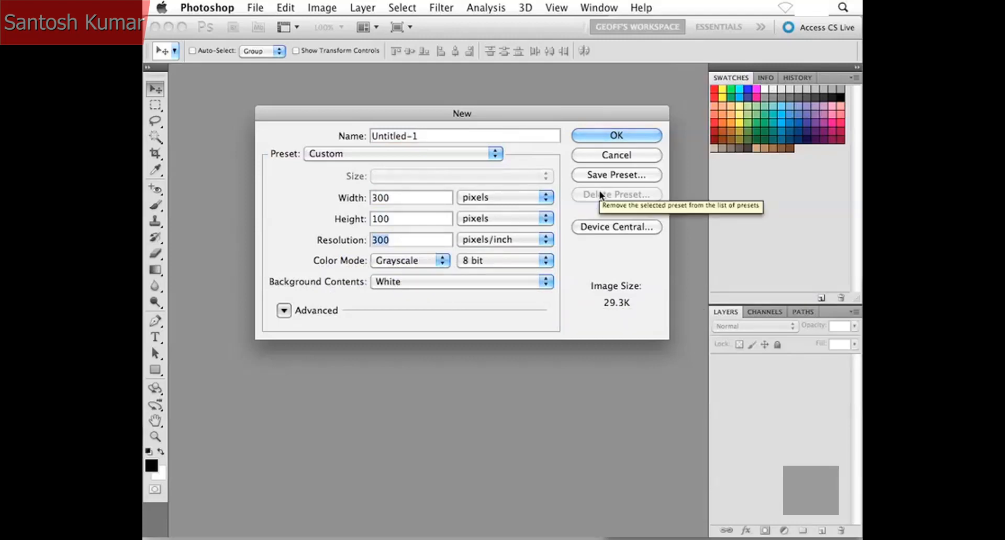
left_click(597, 137)
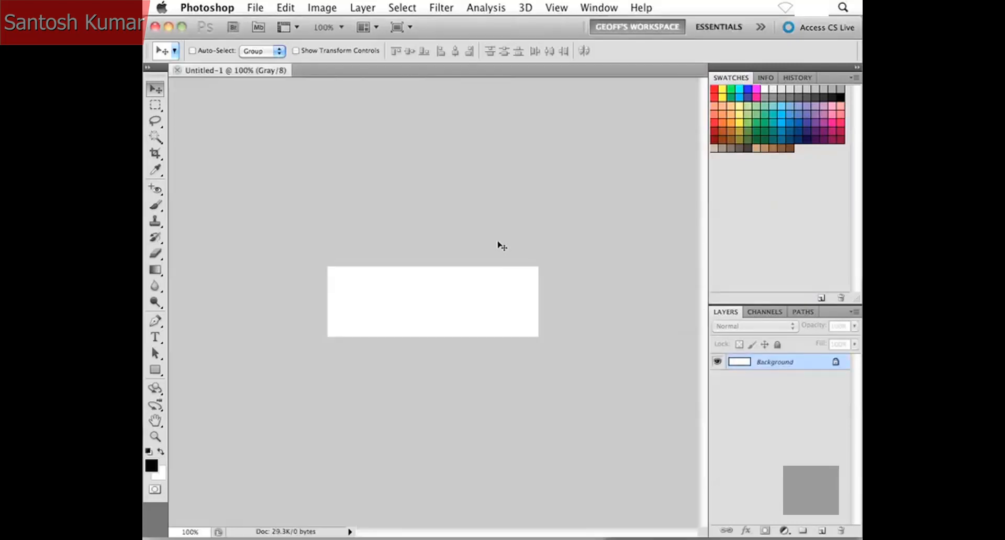
Convert the Background into a regular layer named Layer 0 and clear its entire contents to transparency.
key("super+plus")
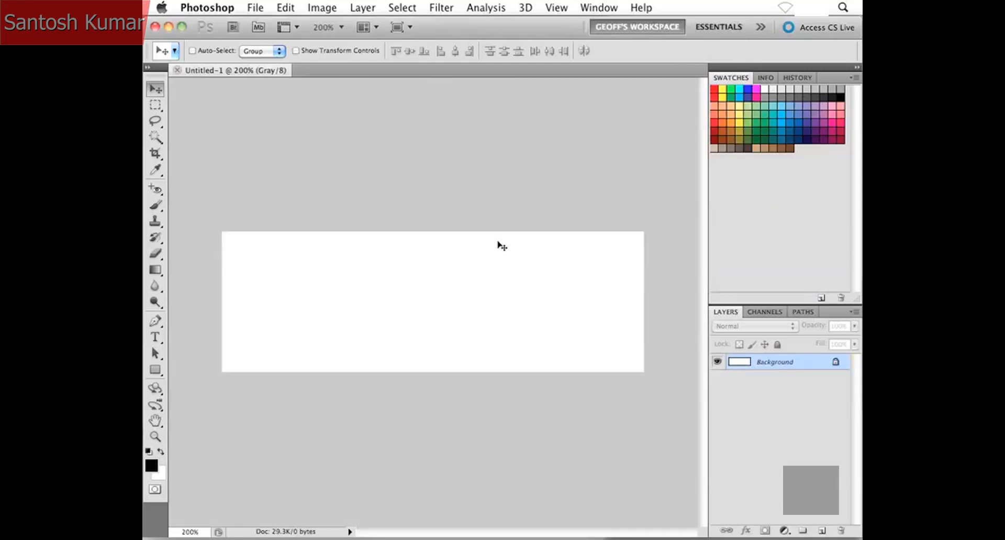
double_click(767, 365)
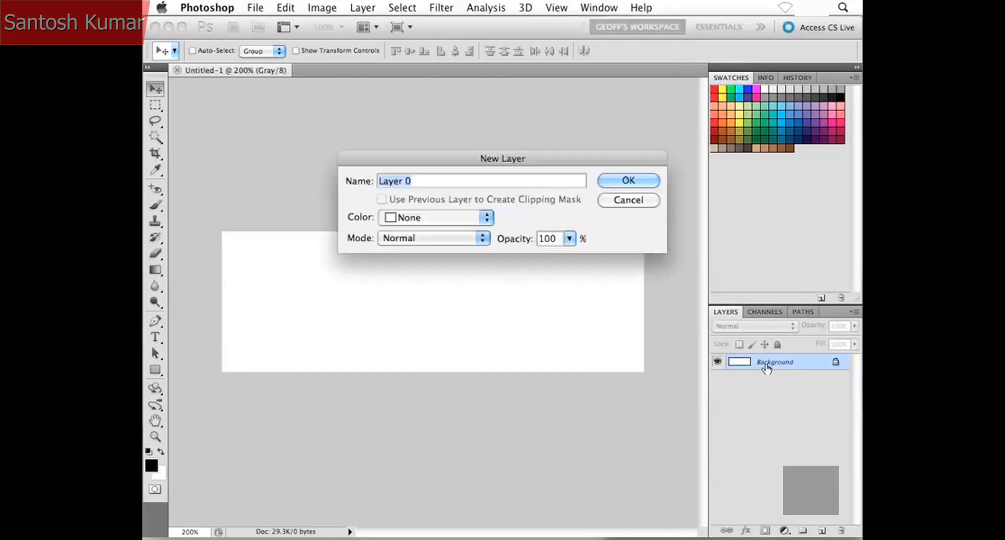
left_click(623, 179)
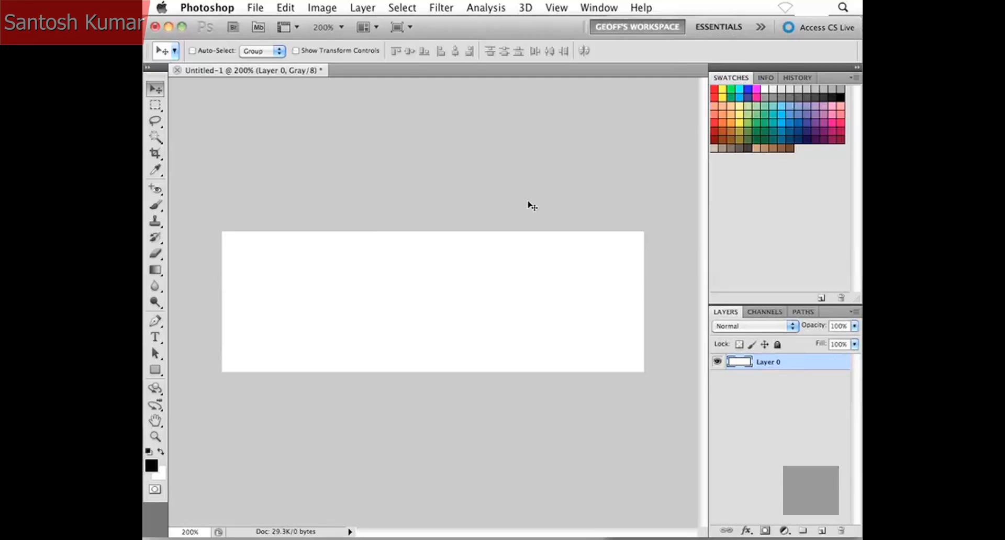
key("ctrl+a")
key("Delete")
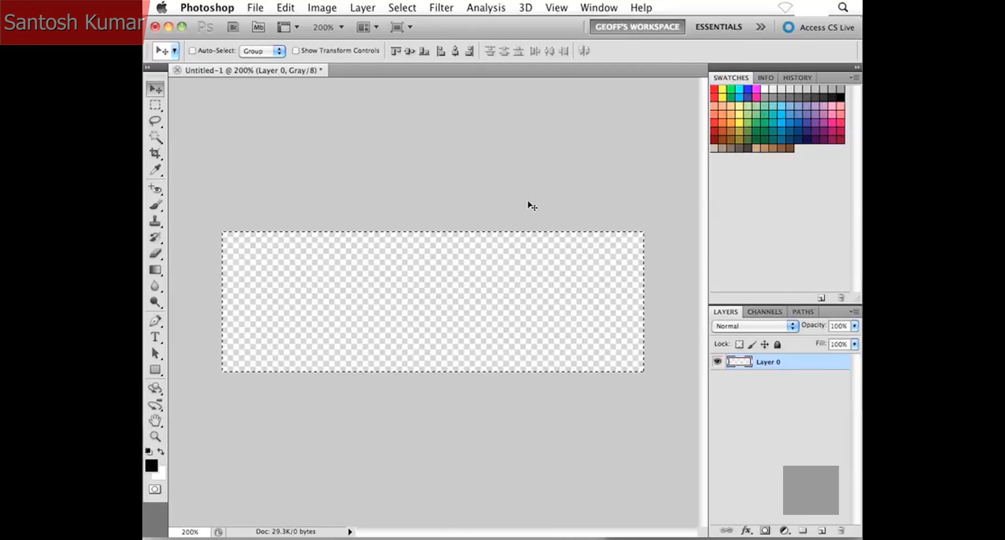
key("ctrl+d")
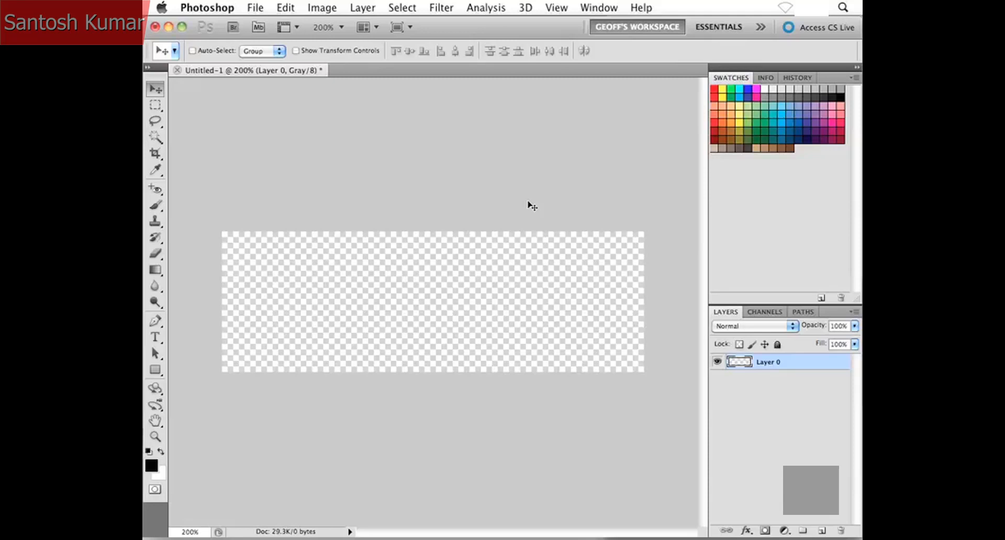
Select a full-height rectangle covering roughly the left third of the canvas and fill it with a dark gray swatch.
key("m")
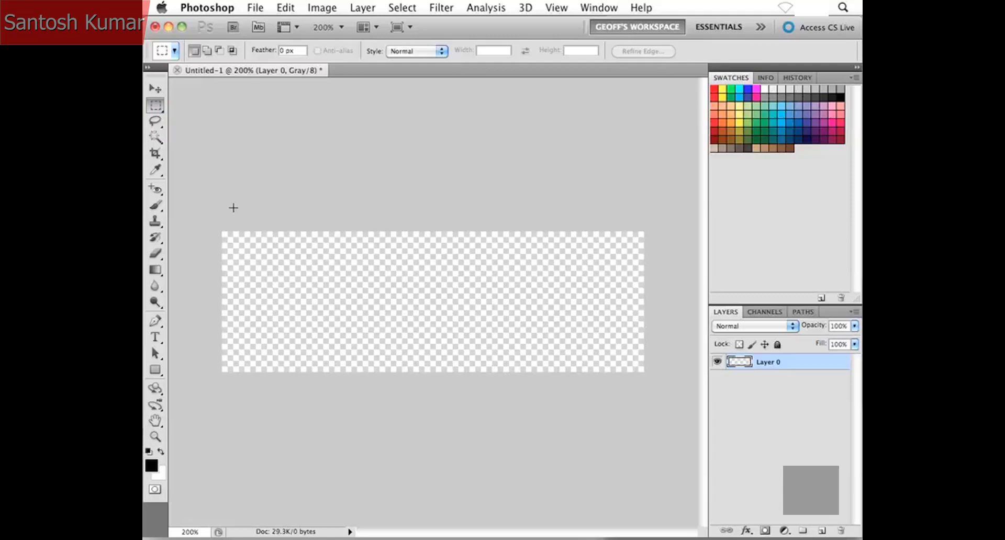
left_click_drag(222, 232, 352, 378)
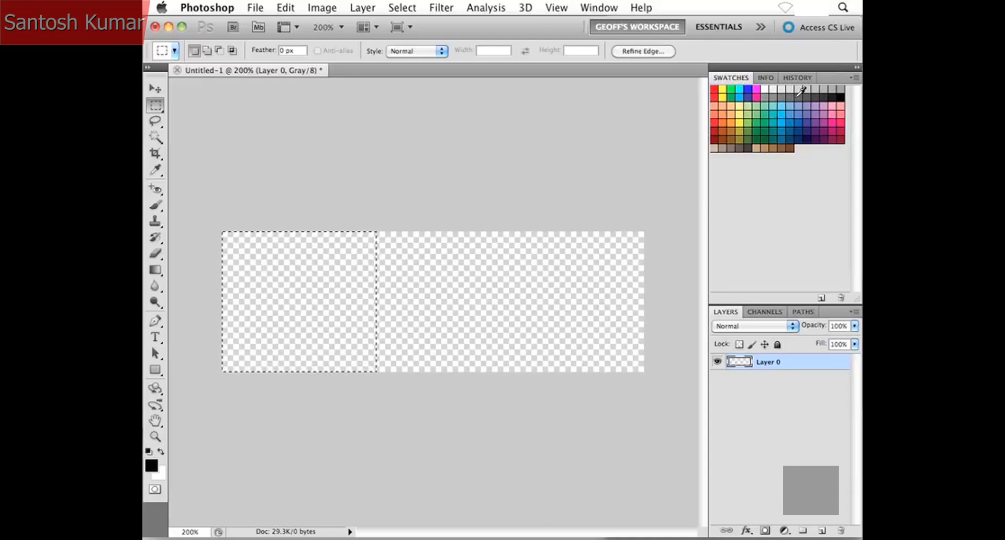
left_click(797, 96)
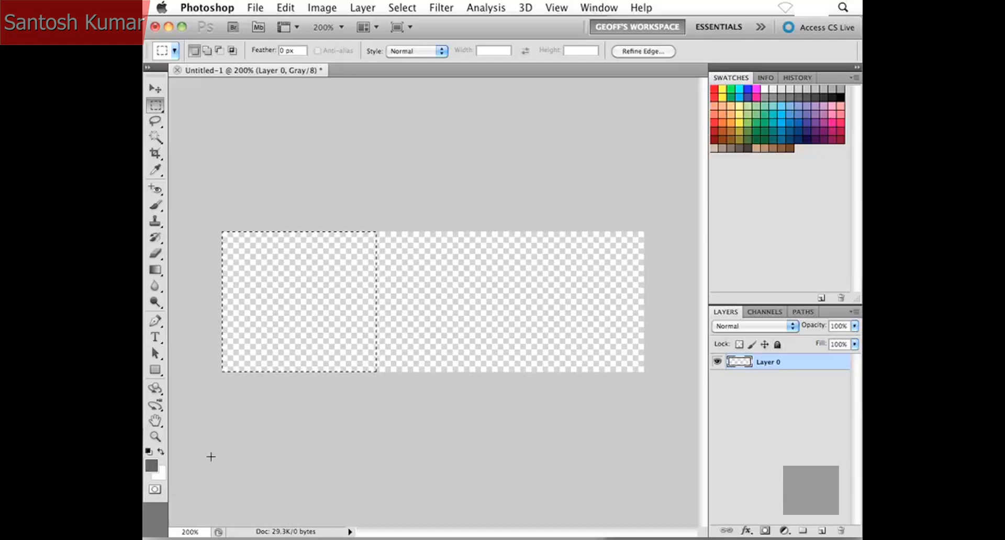
key("alt")
key("alt+BackSpace")
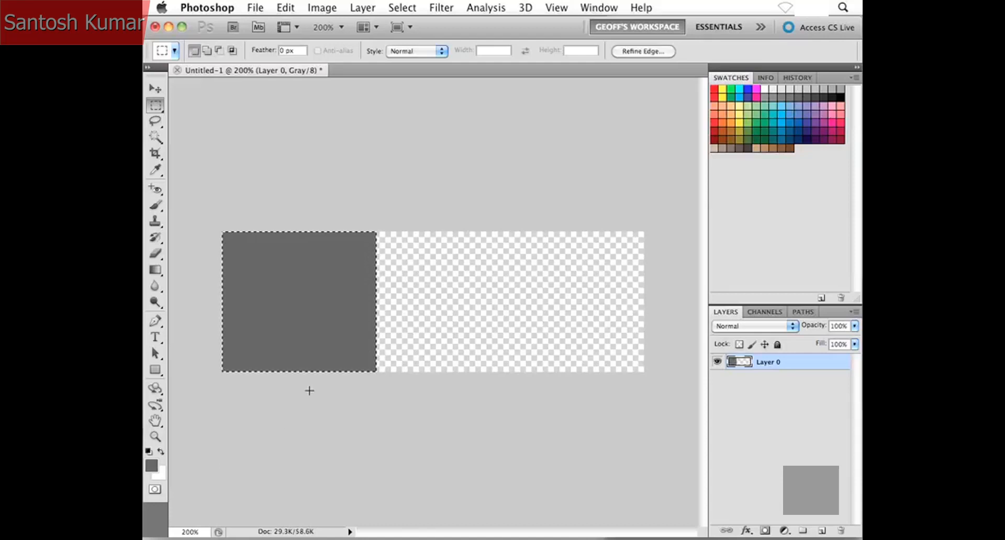
Shift the selection outline to the middle of the canvas and fill it with a light gray swatch.
left_click_drag(291, 331, 450, 331)
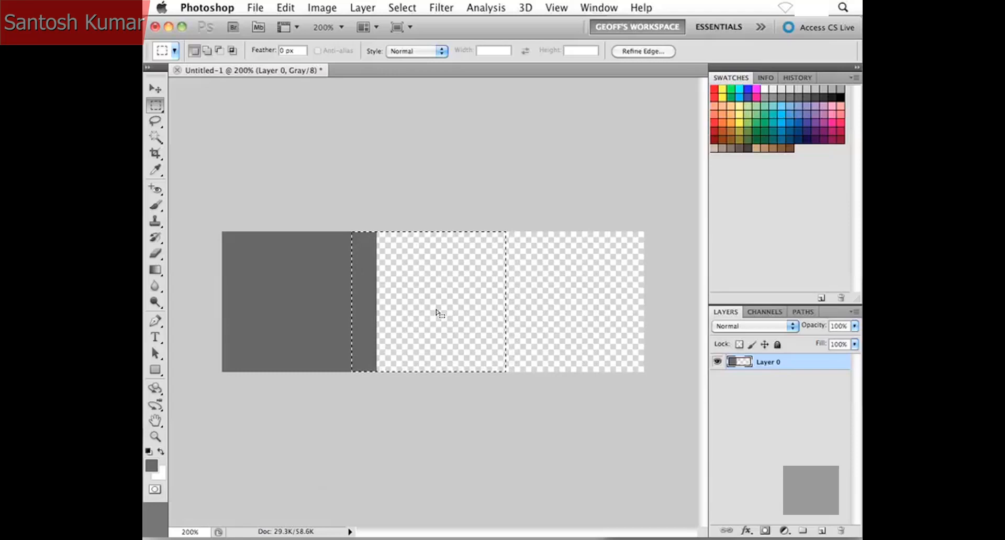
left_click(815, 90)
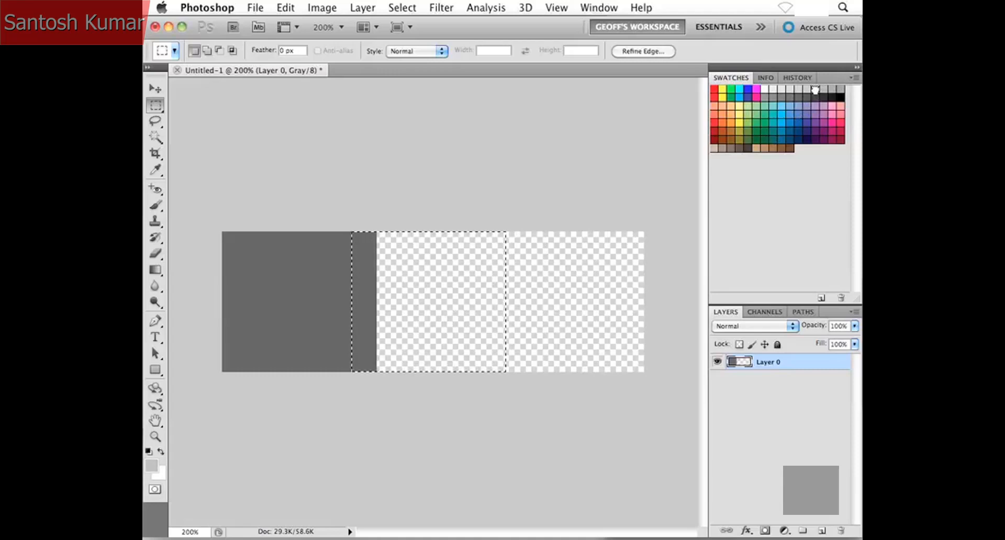
key("alt+BackSpace")
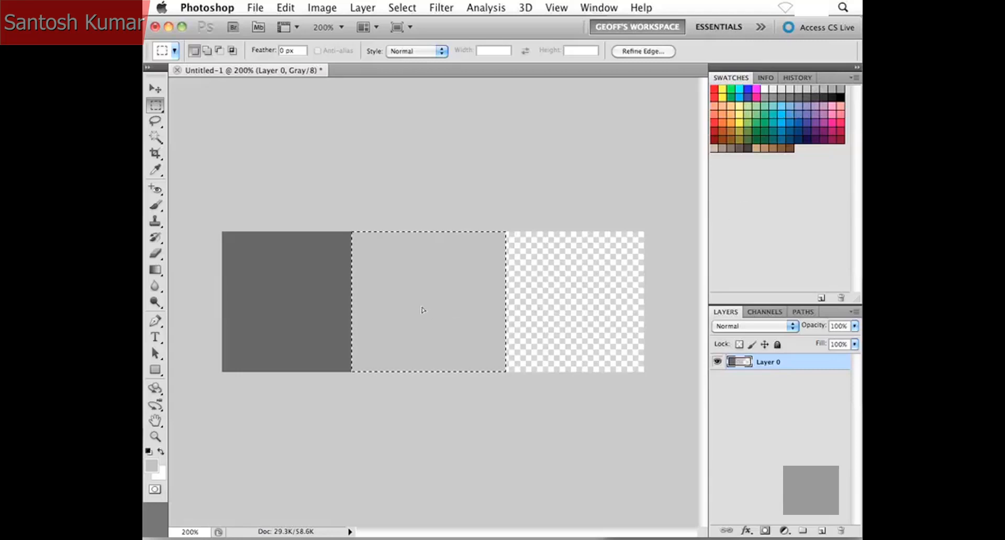
Shift the selection outline to the canvas's right end, fill it with 10% Gray, and deselect.
left_click_drag(423, 310, 561, 309)
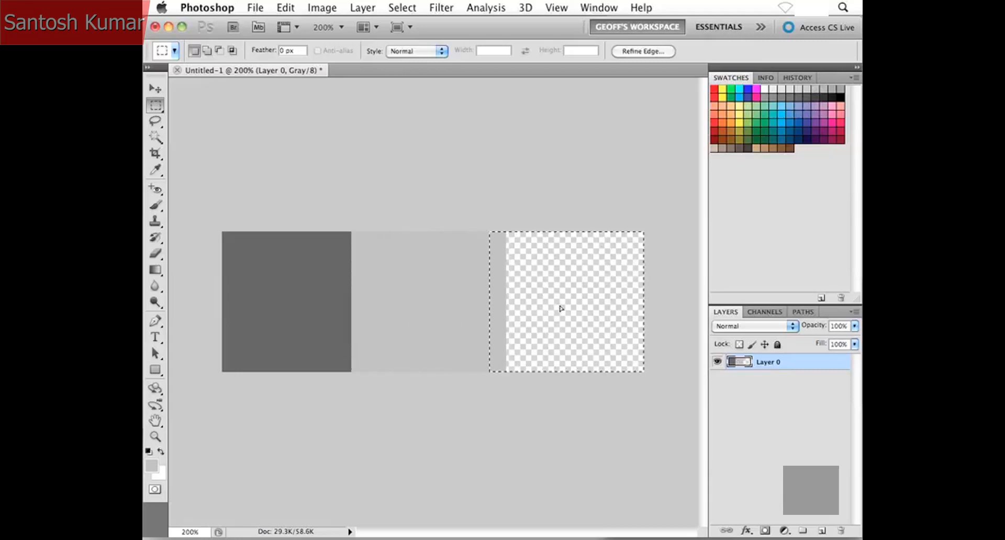
left_click(774, 90)
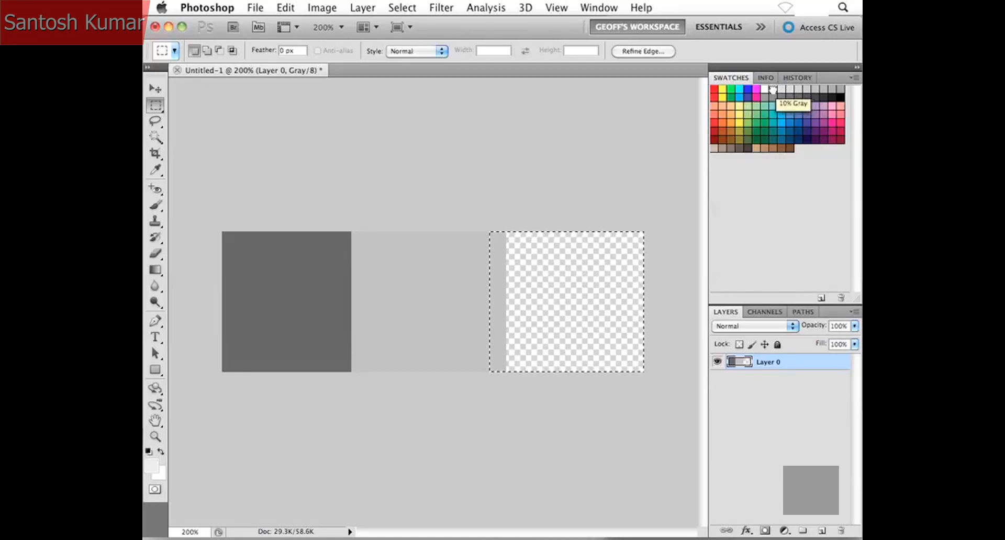
key("alt+BackSpace")
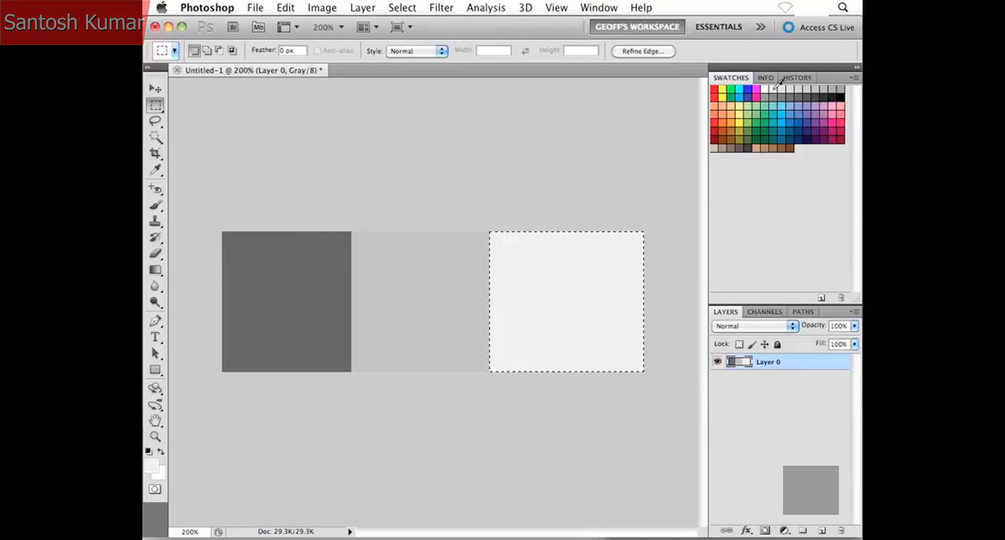
key("super+d")
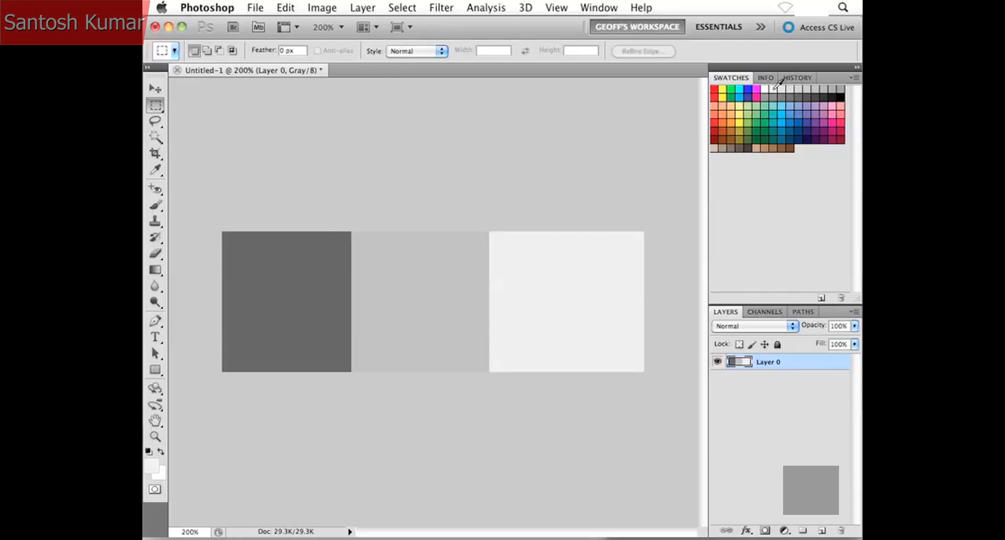
Display the Info readouts and set the second color readout mode to Grayscale.
left_click(767, 79)
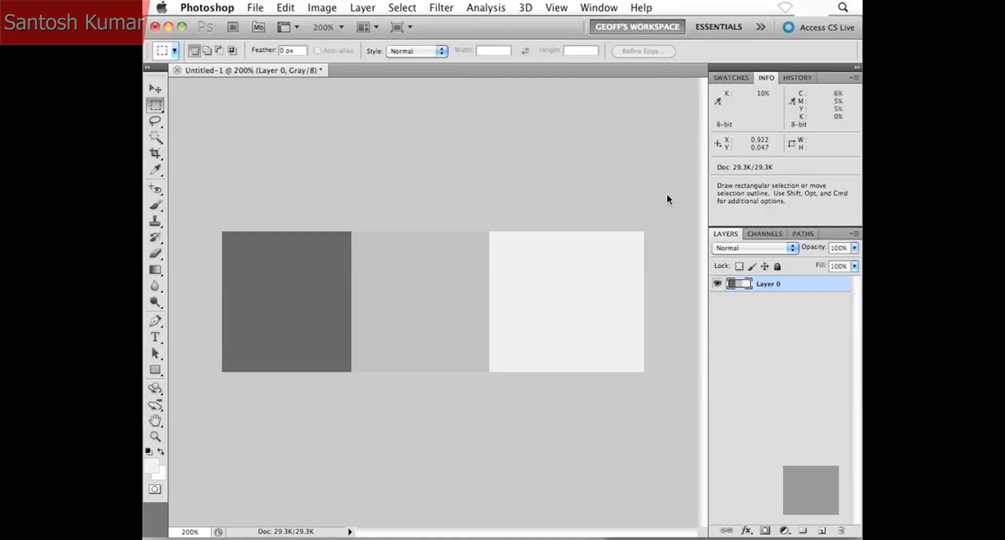
left_click(853, 77)
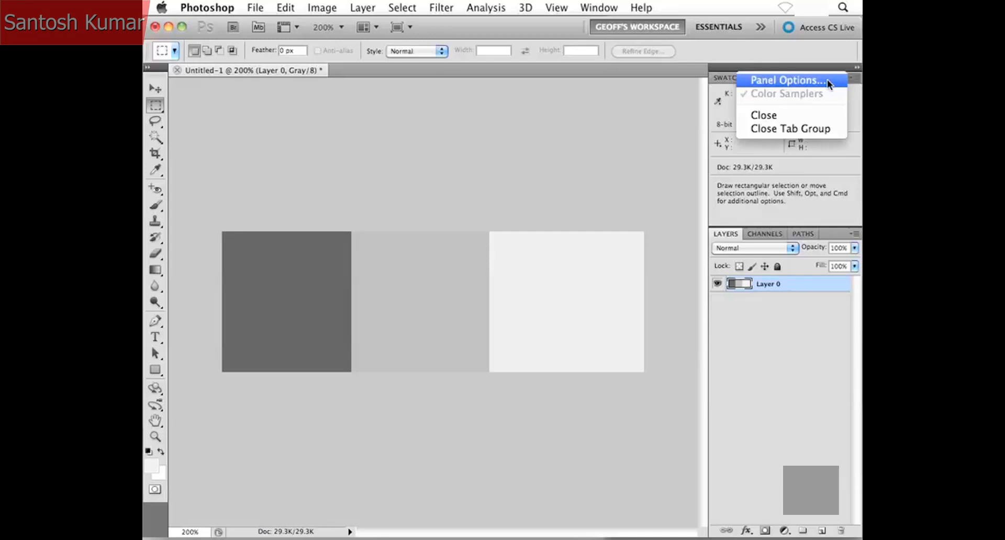
left_click(827, 80)
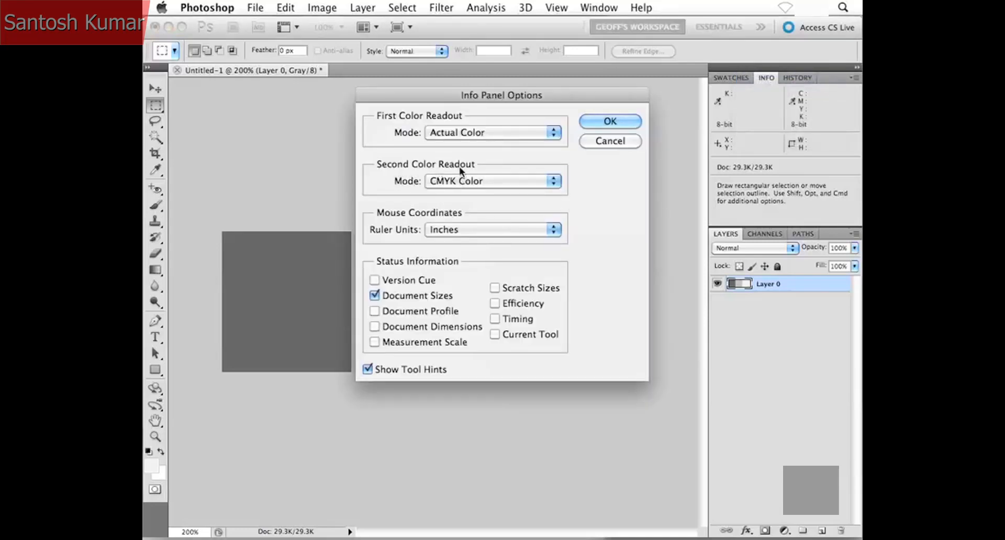
left_click(443, 181)
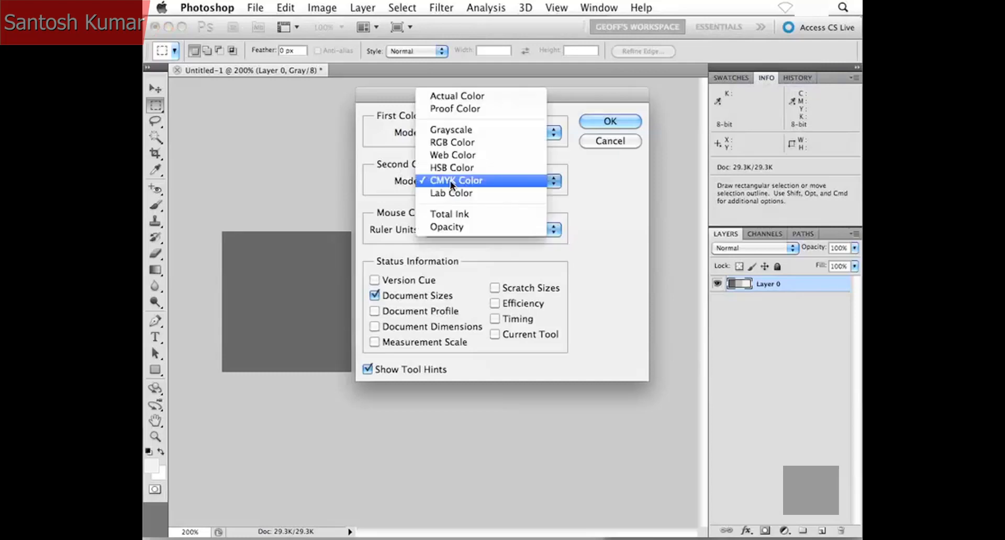
left_click(479, 129)
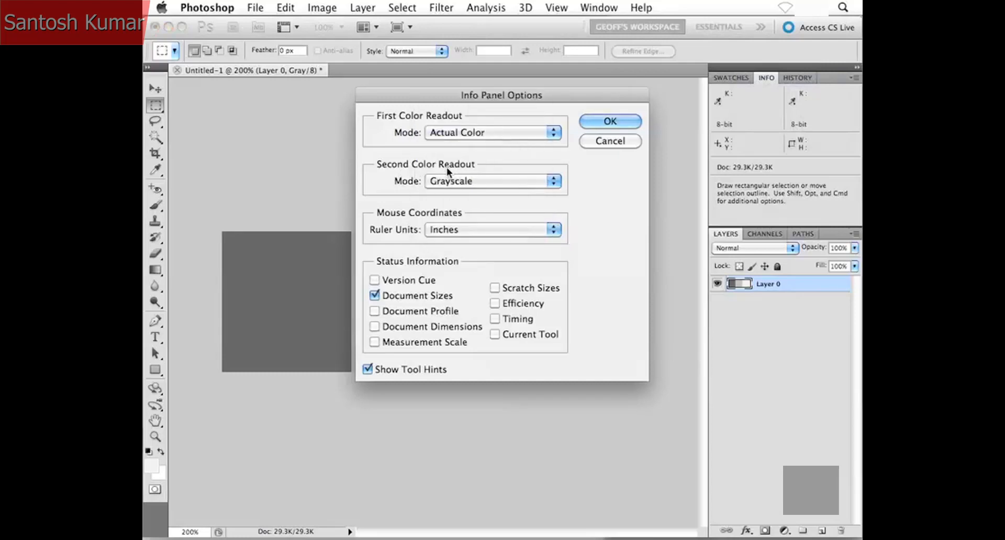
left_click(625, 122)
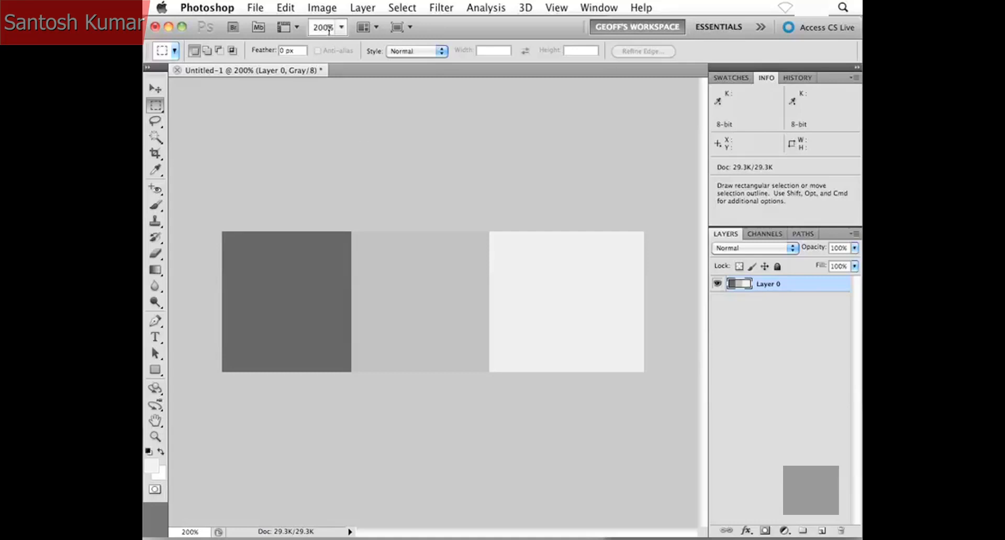
Apply Auto Tone to the three gray blocks.
left_click(321, 8)
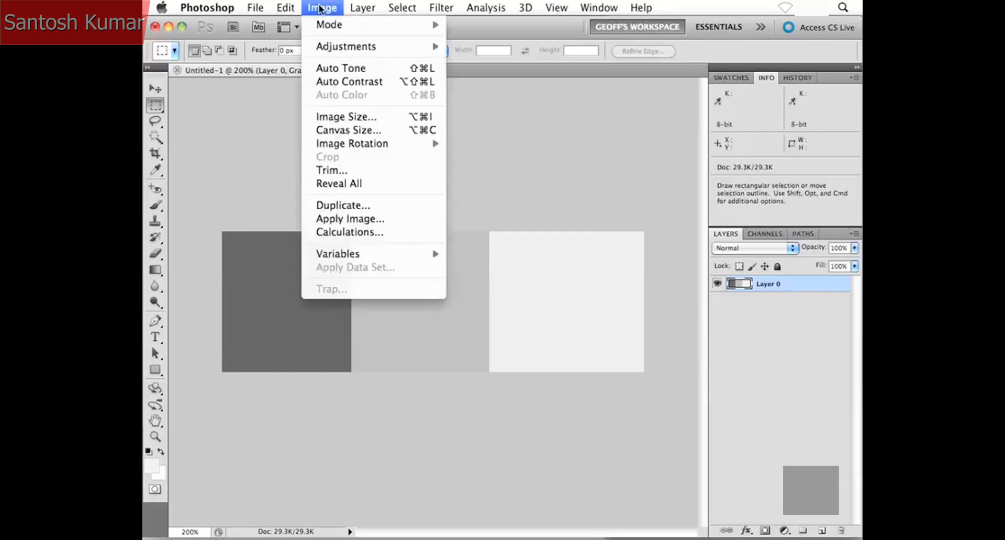
left_click(317, 68)
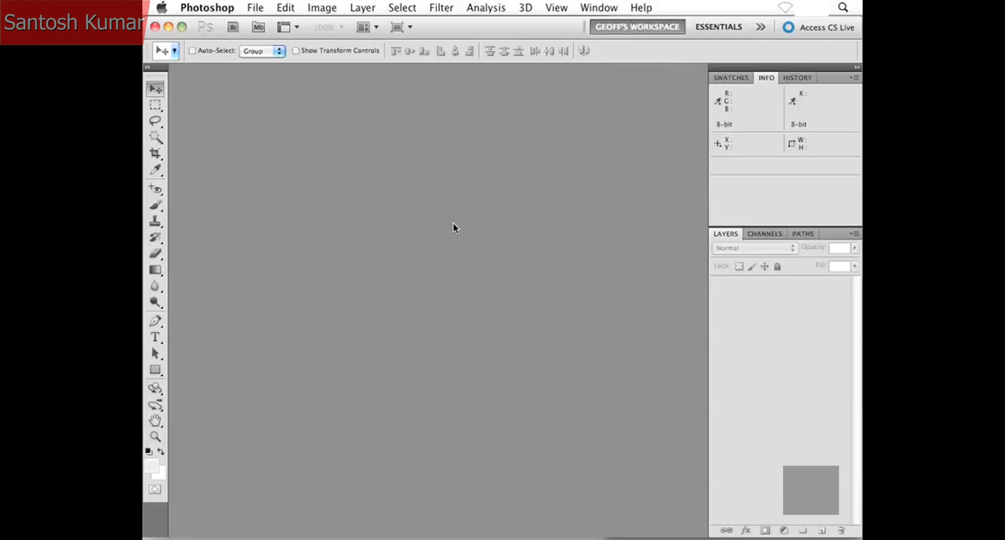
Hide the tools and panels, and open View.jpg from the Project Files folder.
key("Tab")
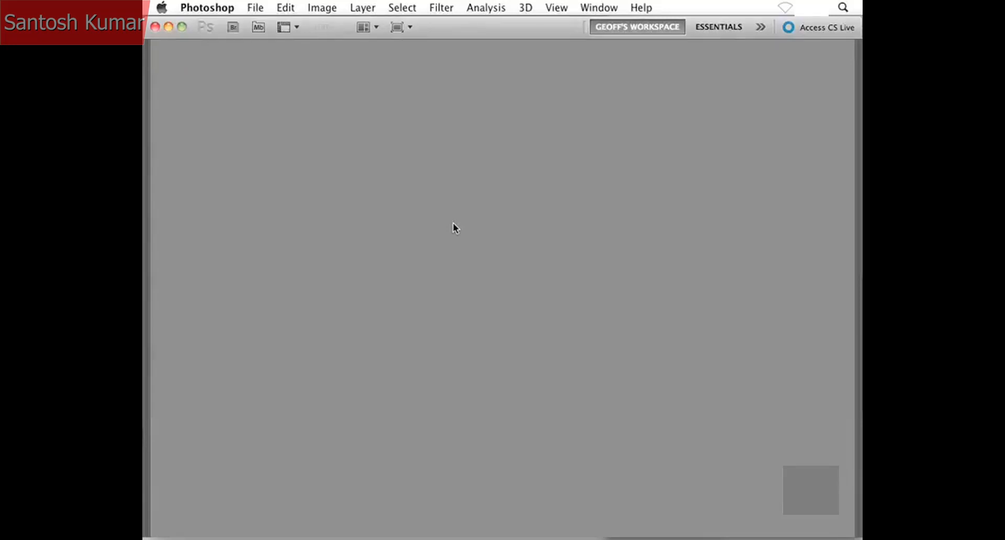
key("super+o")
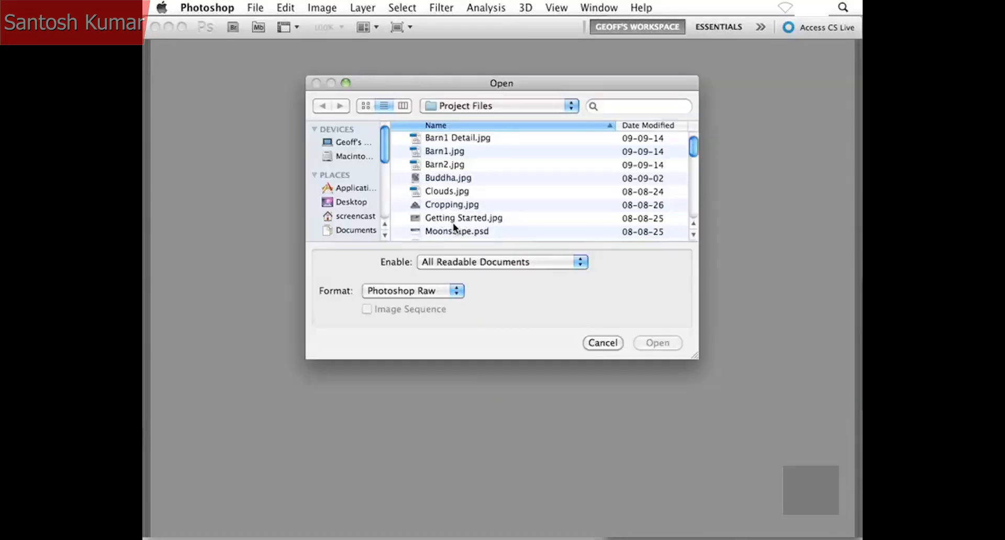
key("v")
scroll(476, 217, "down", 2)
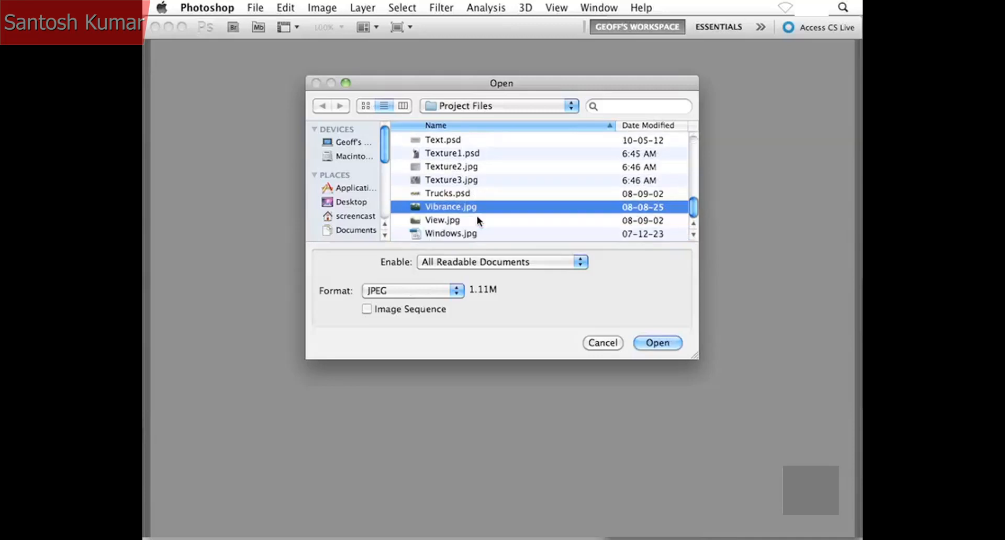
left_click(448, 220)
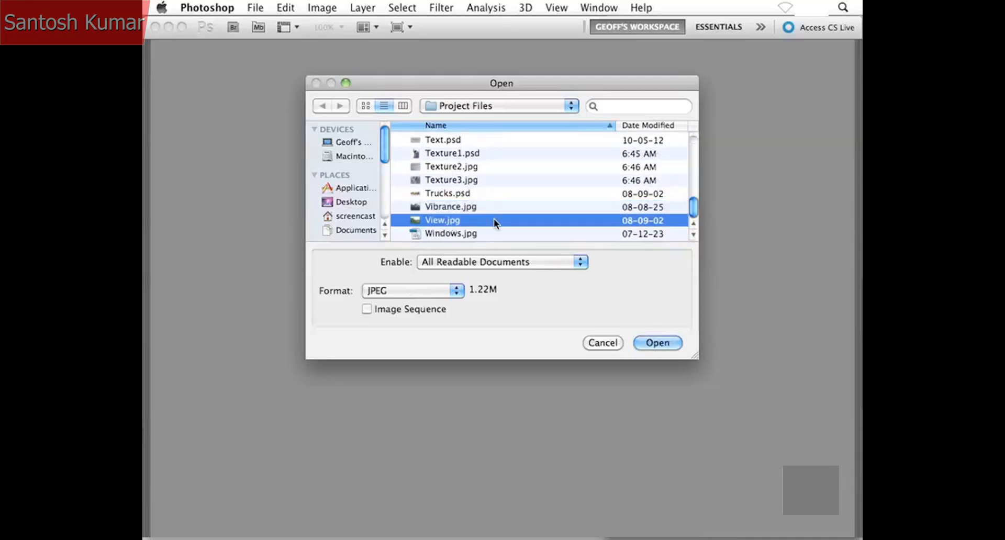
left_click(650, 340)
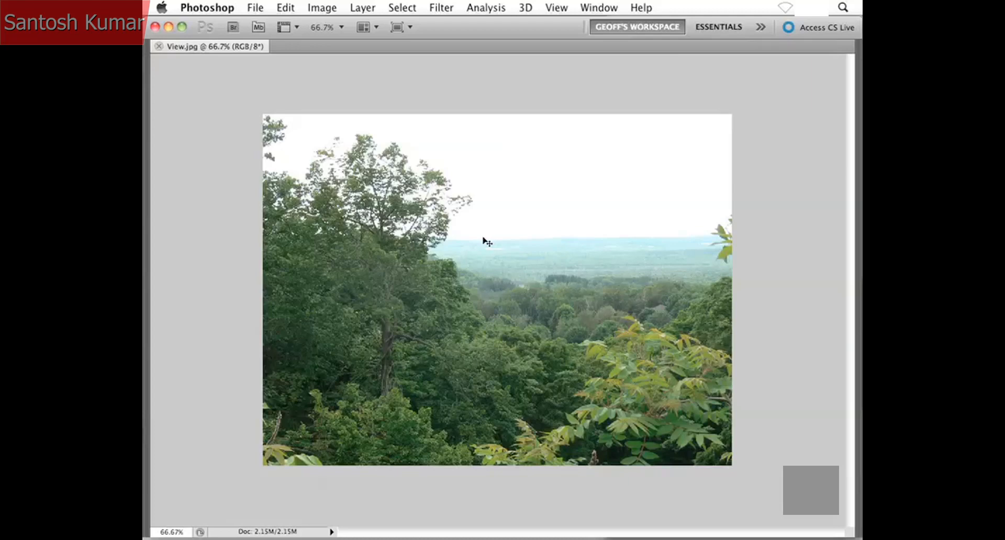
Duplicate the View.jpg image under the name Auto Color.
left_click(321, 8)
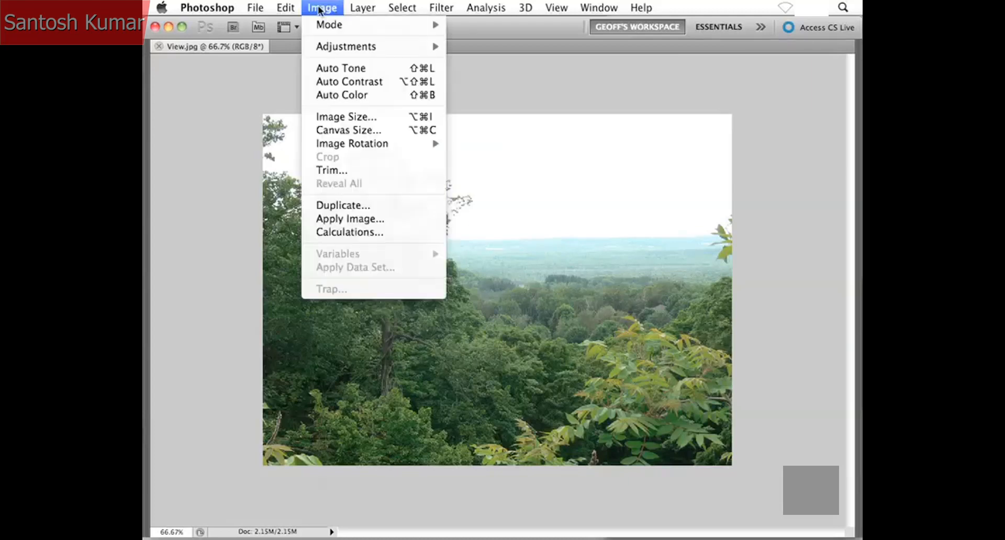
left_click(313, 209)
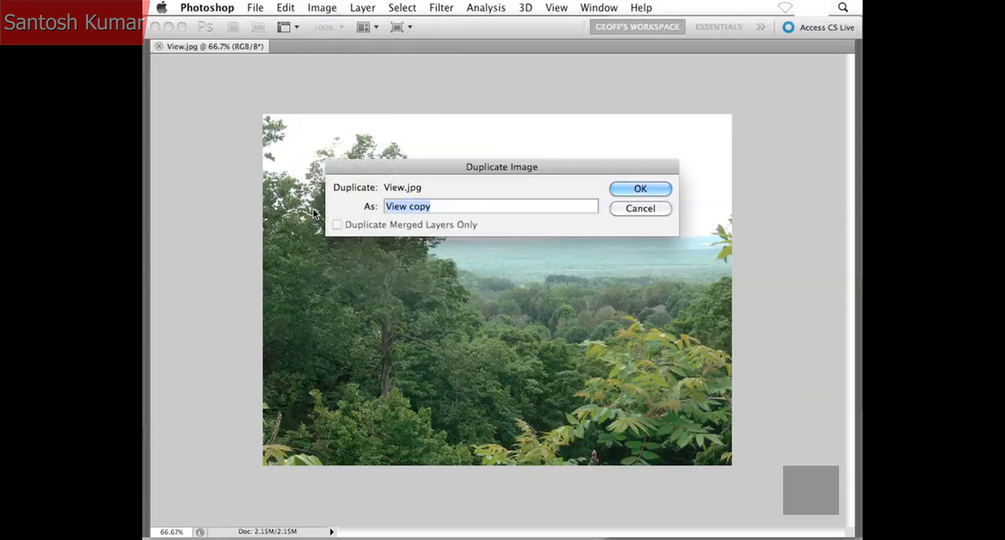
type("Auto Color")
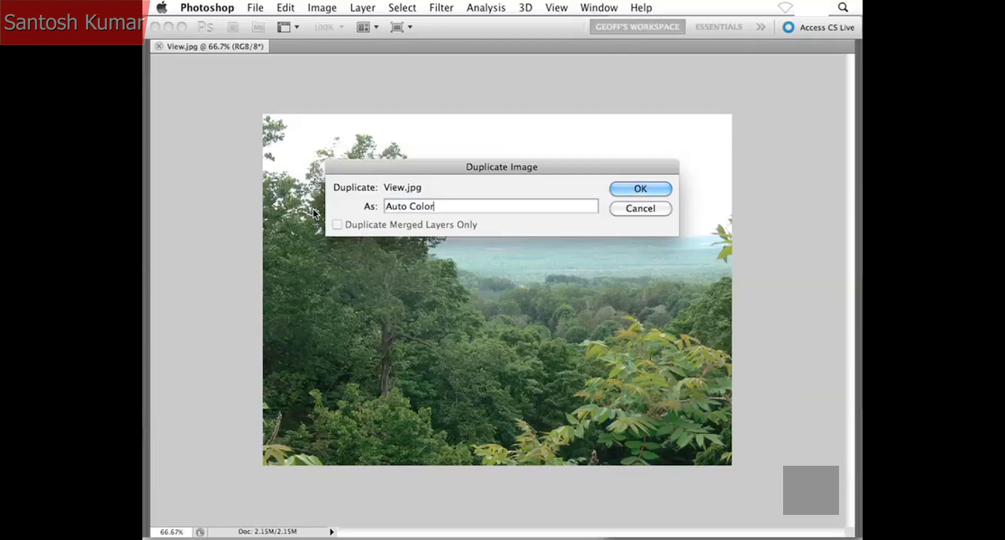
key("Return")
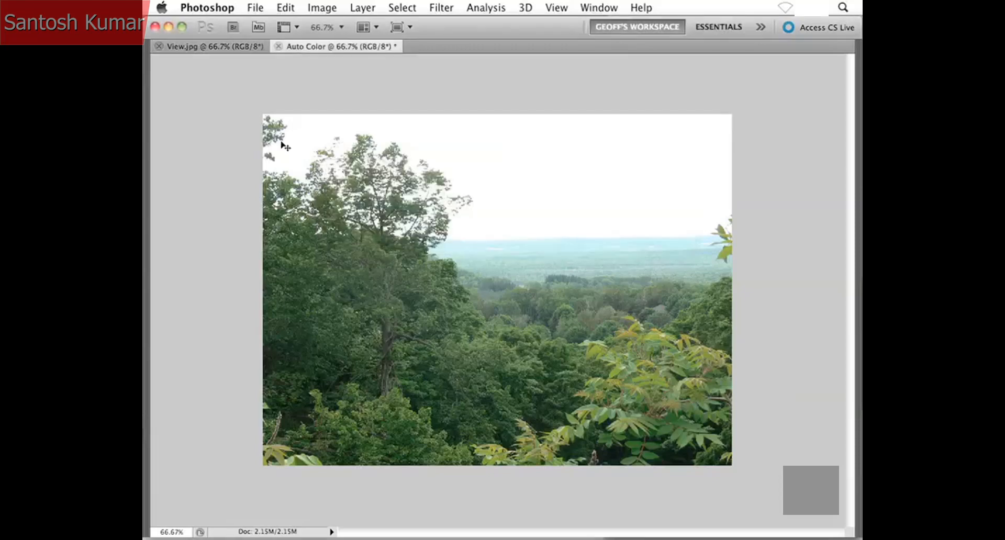
Duplicate the Auto Color image under the name Auto Tone.
left_click(321, 8)
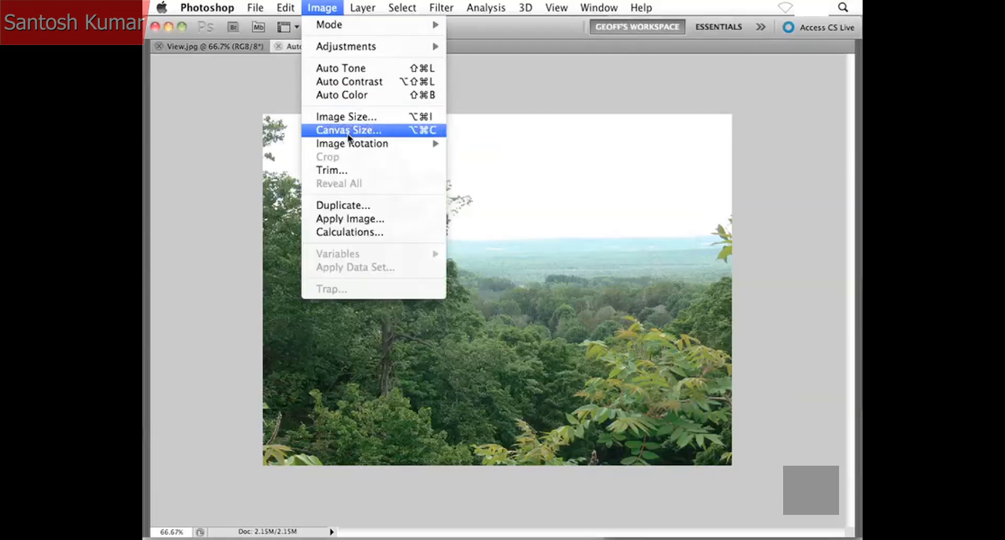
left_click(331, 207)
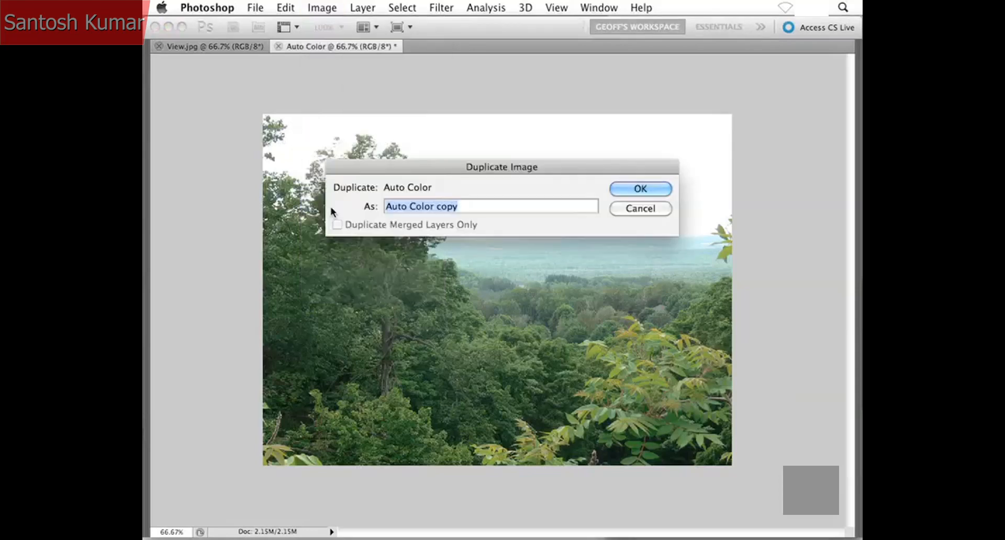
type("A")
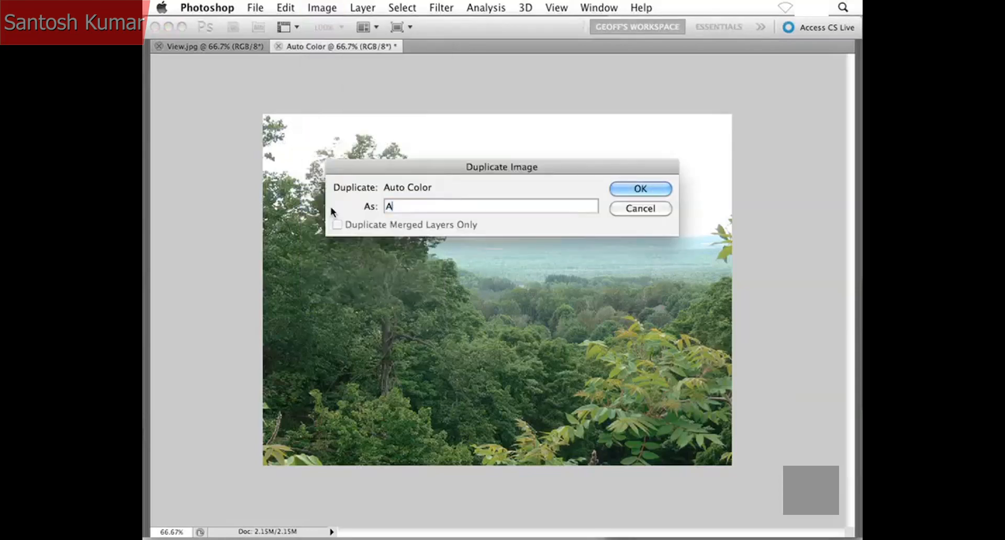
type("to")
key("BackSpace")
key("BackSpace")
type("uto Tone")
key("Return")
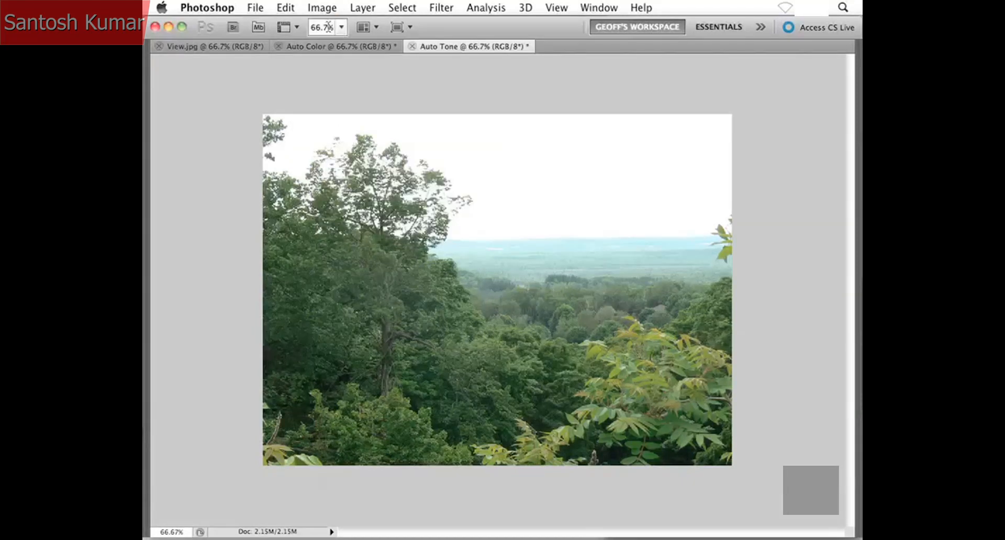
Duplicate the Auto Tone image under the name Auto Contrast.
left_click(322, 8)
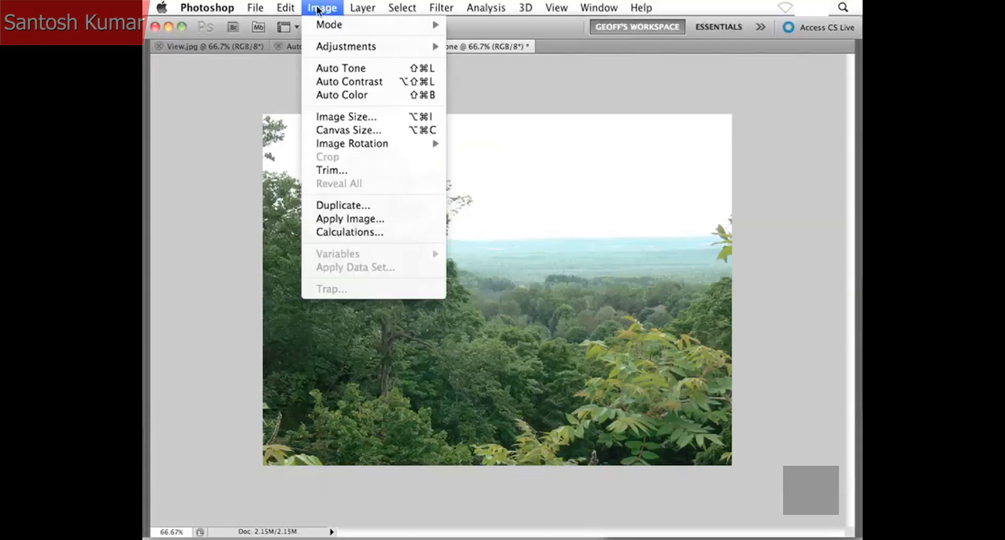
left_click(335, 204)
type("A")
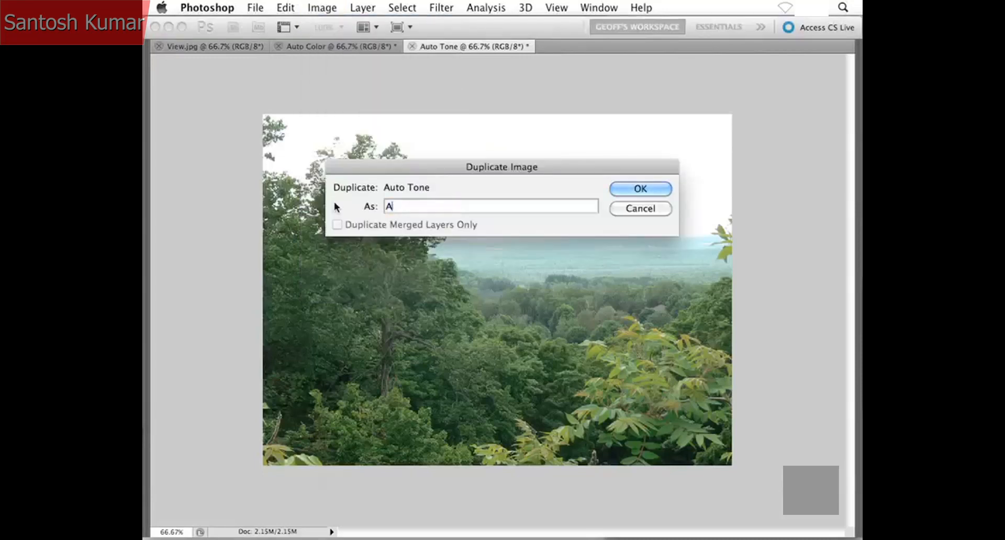
type("uto Contrast")
key("Return")
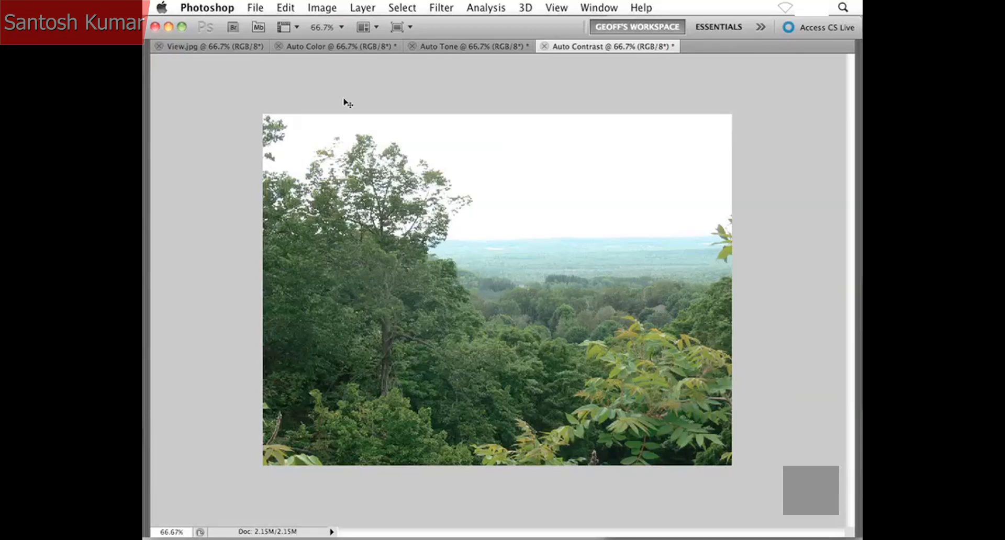
Tile the four open documents so that all are shown side by side.
left_click(602, 7)
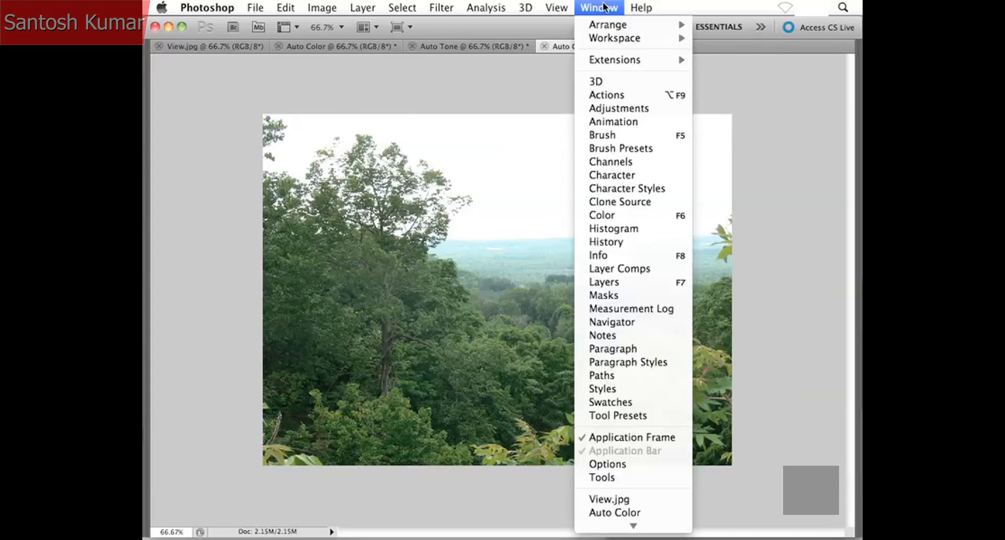
mouse_move(600, 24)
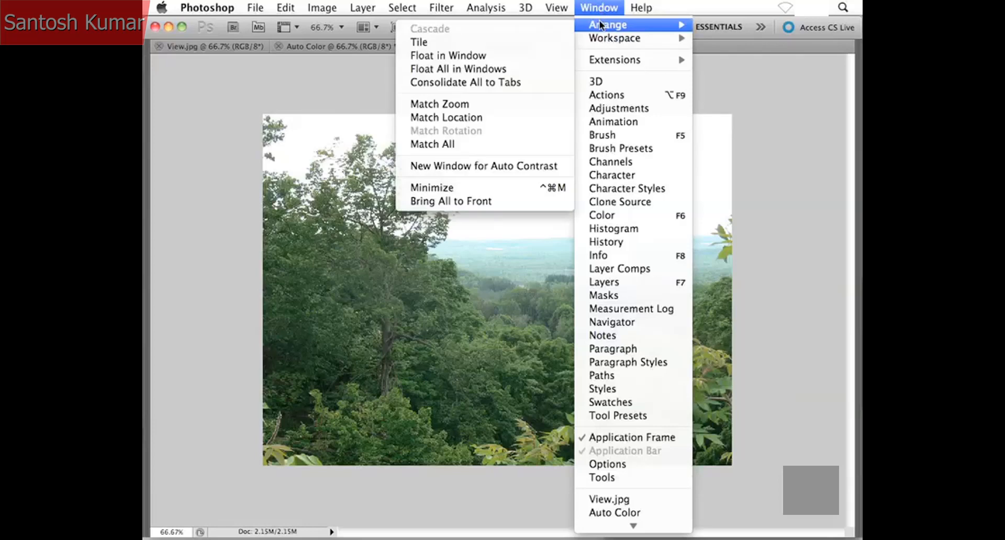
left_click(455, 42)
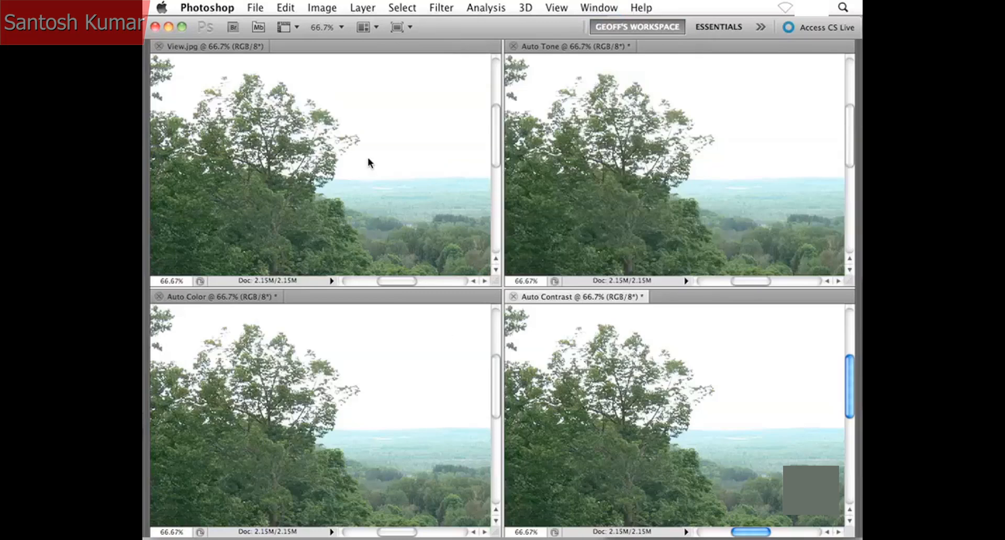
Compare the original with its three copies, showing the treeline, horizon and foreground leaves in each of the four tiled images.
left_click(328, 146)
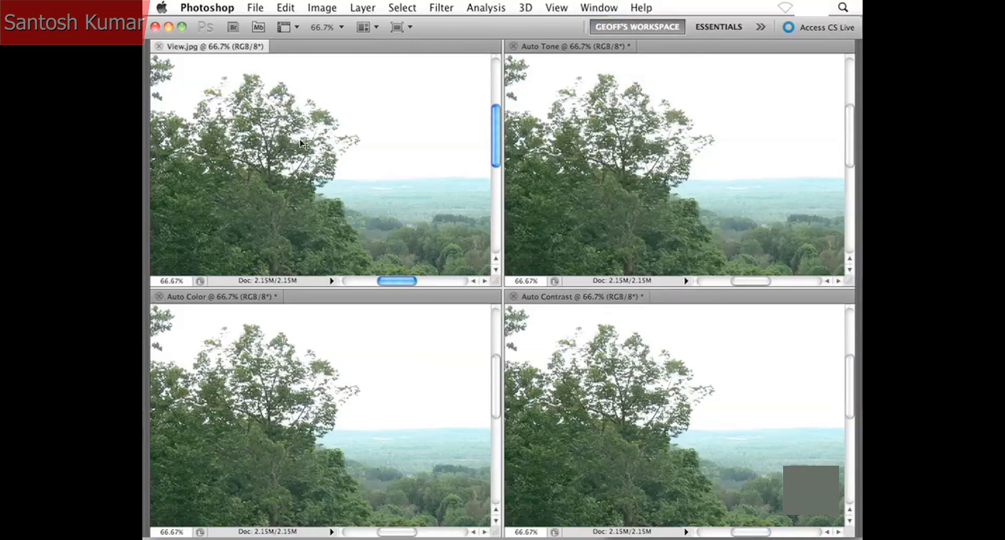
left_click(620, 115)
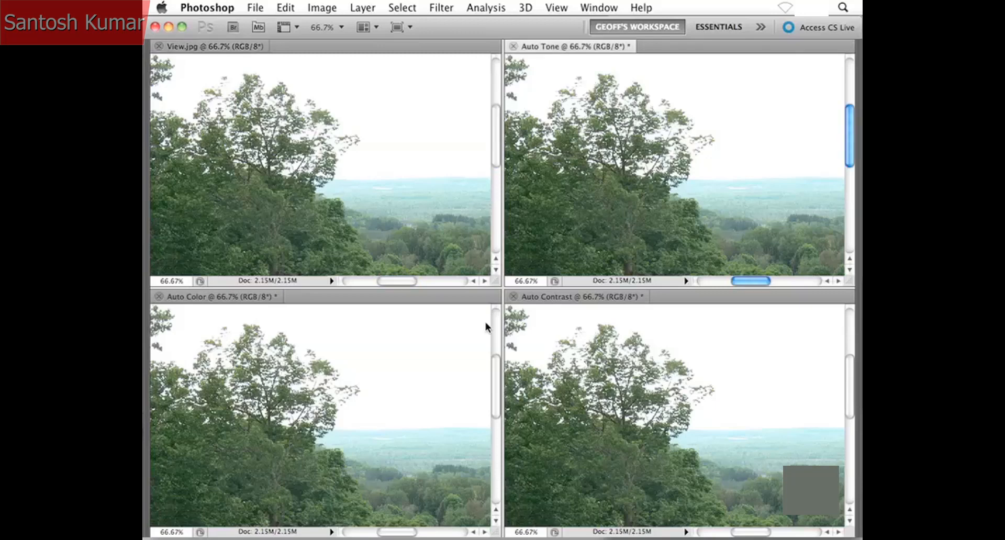
left_click(353, 384)
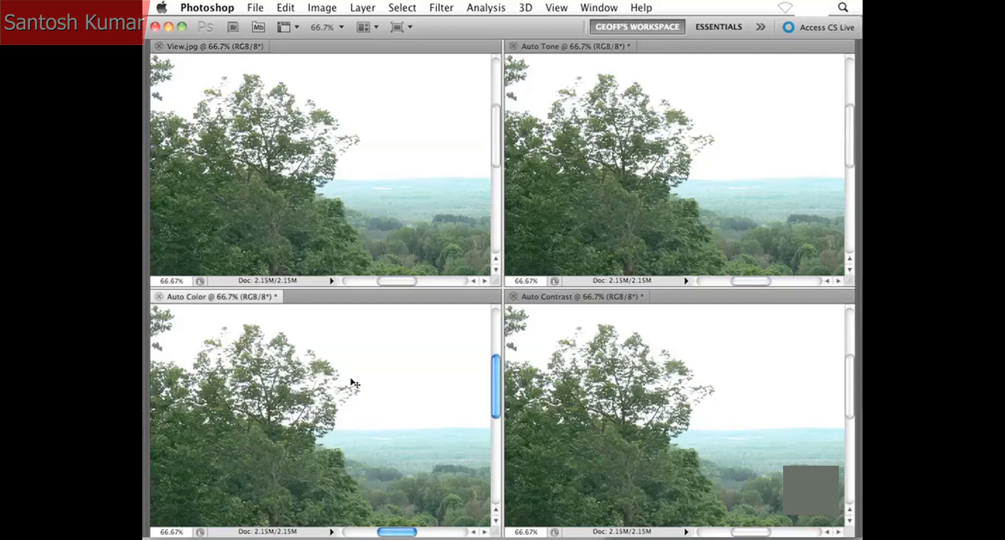
left_click(590, 387)
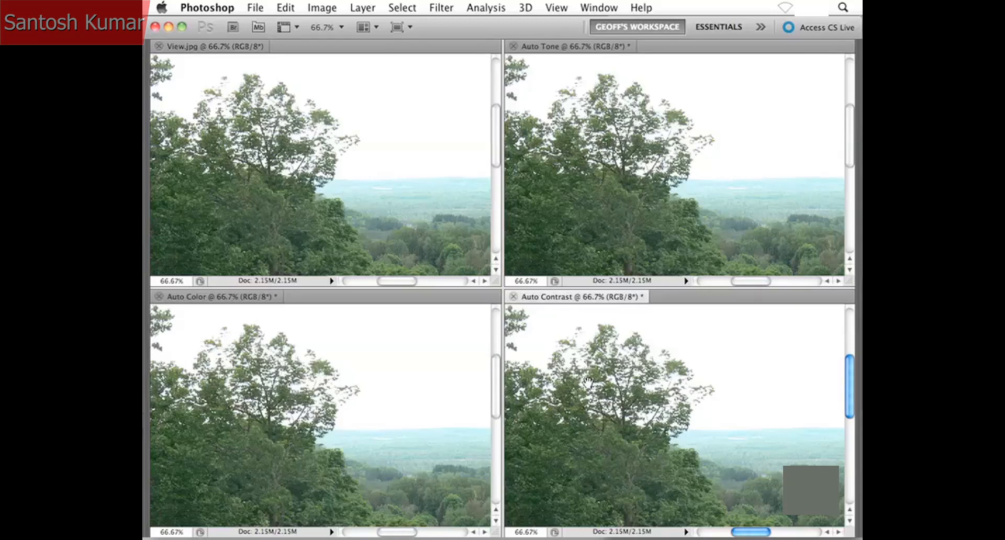
left_click(393, 187)
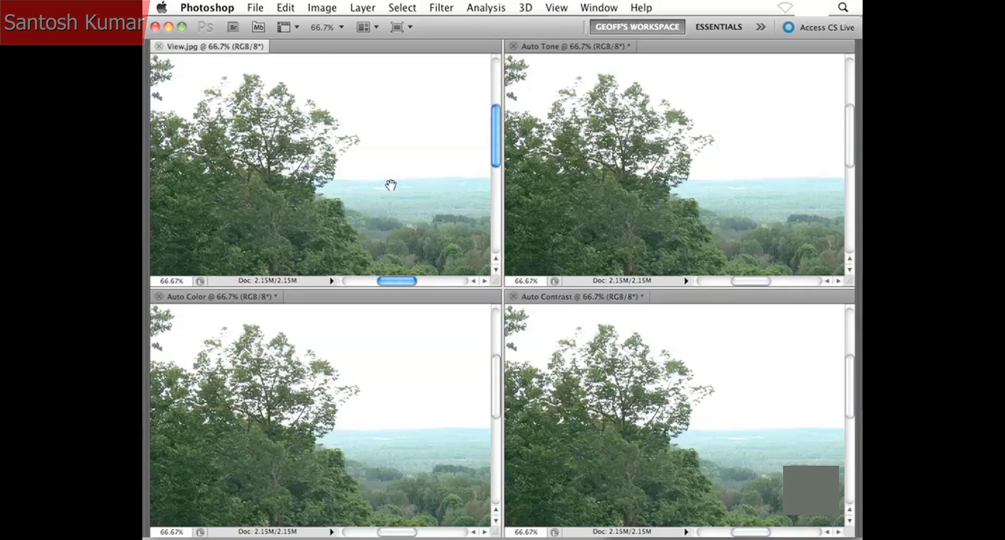
scroll(393, 173, "down", 5)
scroll(393, 173, "right", 3)
left_click_drag(384, 181, 369, 225)
left_click(634, 203)
scroll(677, 209, "down", 5)
scroll(605, 173, "right", 3)
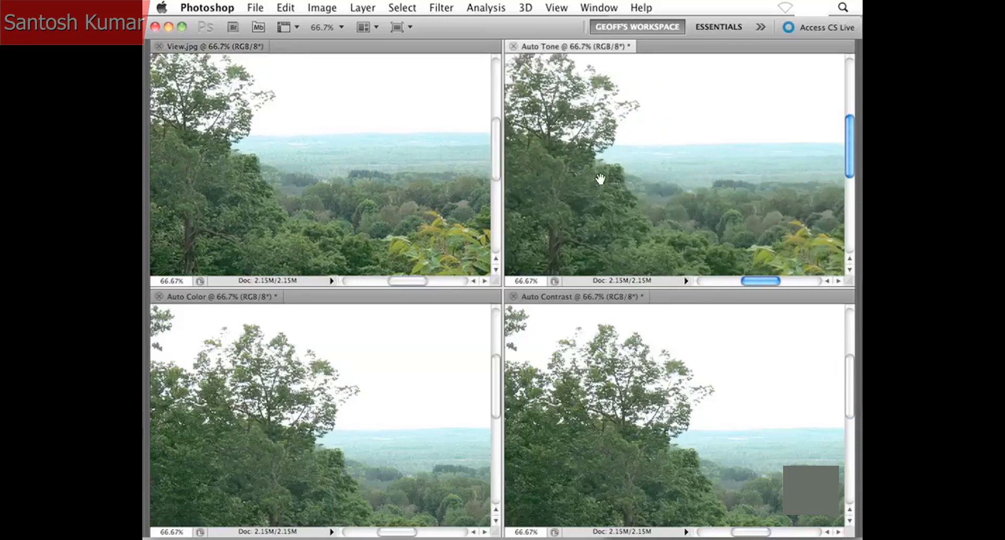
left_click(439, 383)
scroll(382, 398, "down", 4)
scroll(366, 419, "right", 3)
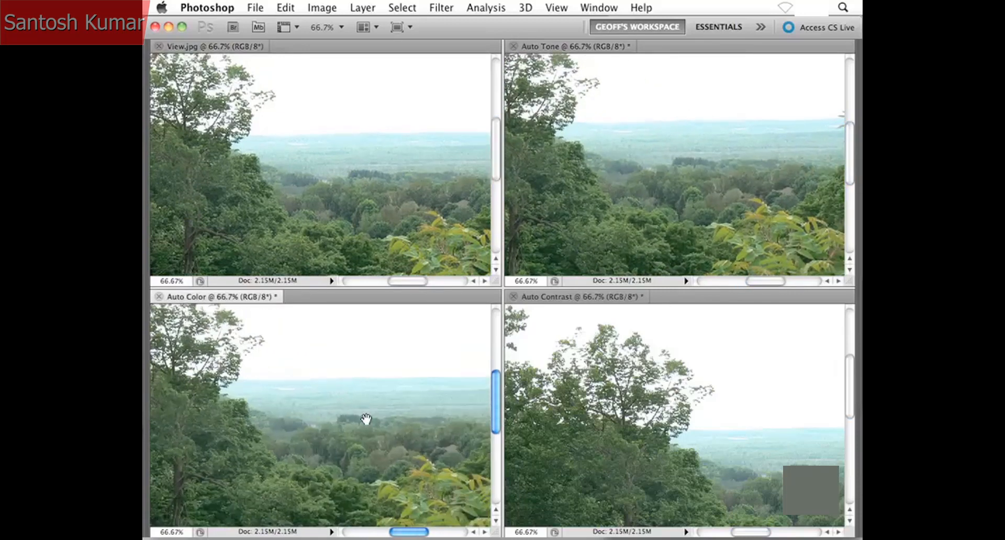
scroll(366, 419, "up", 1)
scroll(366, 419, "right", 2)
left_click(622, 436)
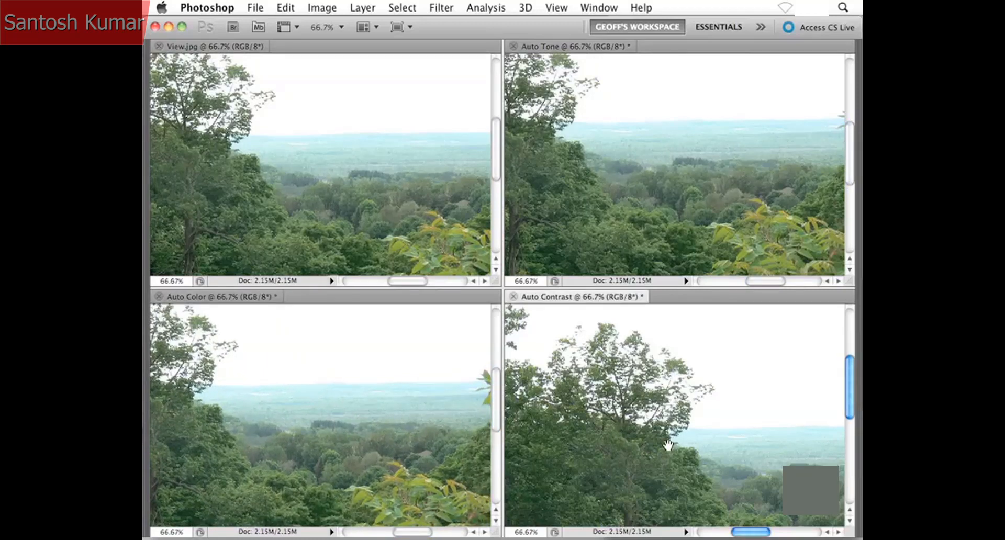
scroll(613, 429, "down", 2)
scroll(613, 428, "right", 2)
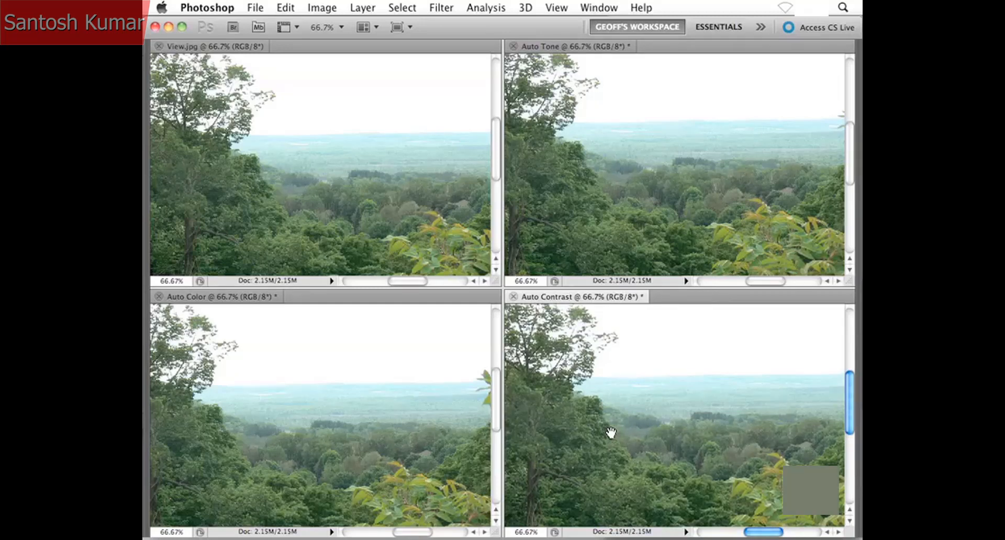
Apply the Auto Color correction to the Auto Color copy.
left_click(363, 140)
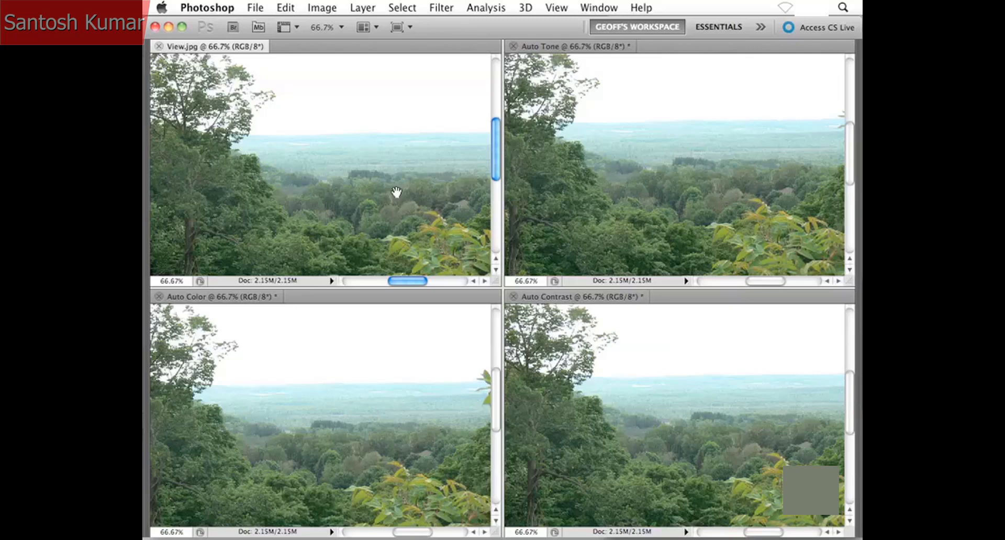
left_click(268, 354)
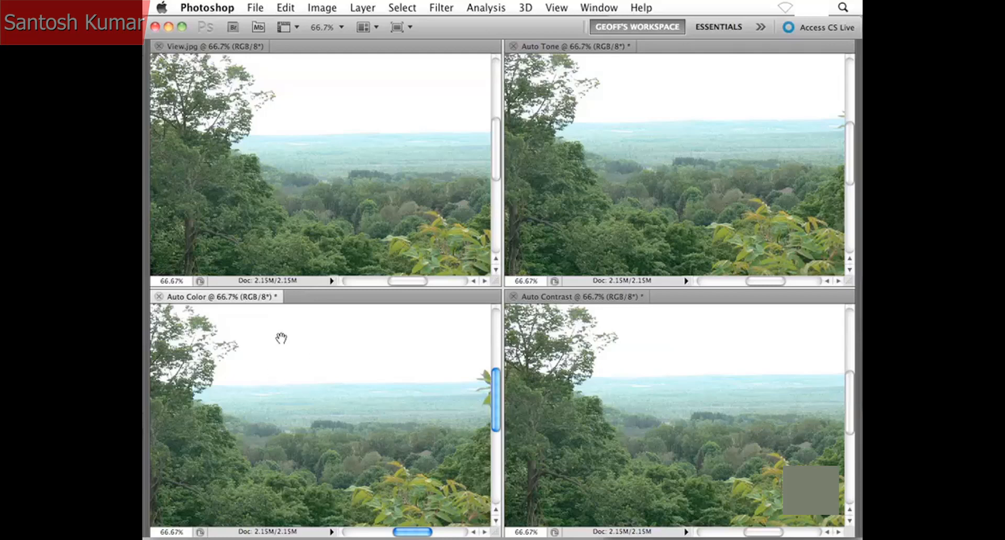
left_click(315, 6)
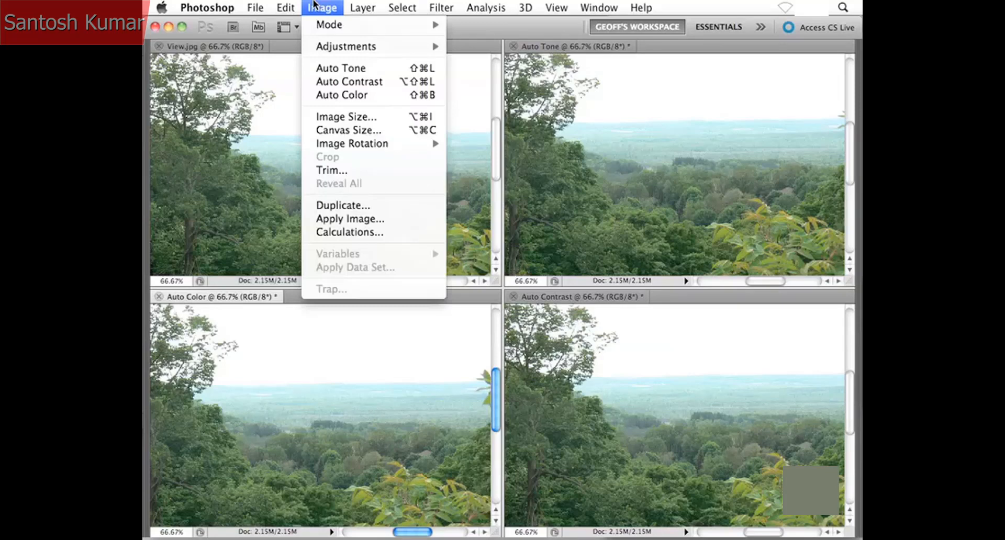
left_click(318, 95)
Examine the trees, distant forest, horizon and foreground leaves in the corrected Auto Color copy.
left_click_drag(352, 420, 340, 411)
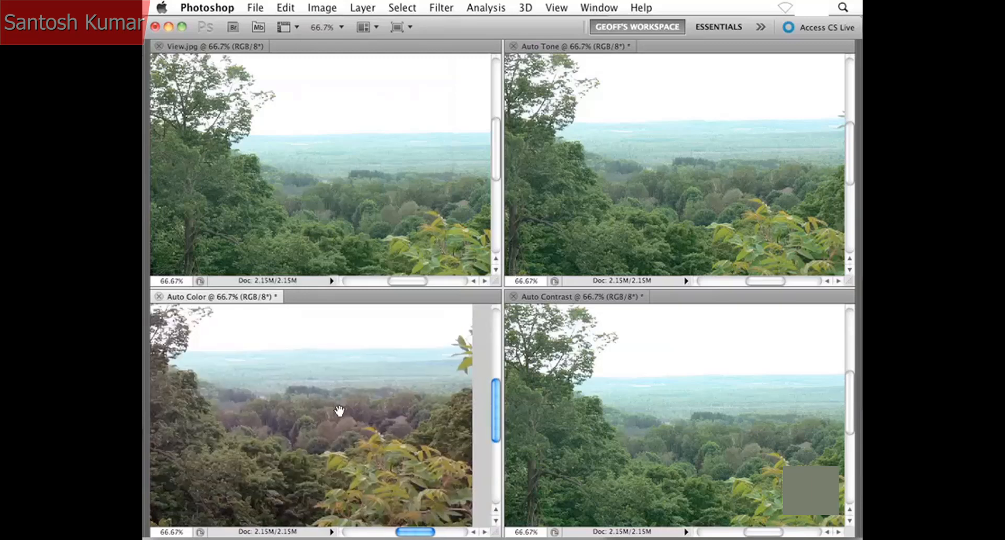
mouse_move(374, 438)
left_mouse_down()
mouse_move(330, 395)
mouse_move(400, 420)
left_mouse_up()
left_click_drag(333, 421, 397, 463)
mouse_move(299, 425)
left_mouse_down()
mouse_move(333, 453)
mouse_move(306, 417)
left_mouse_up()
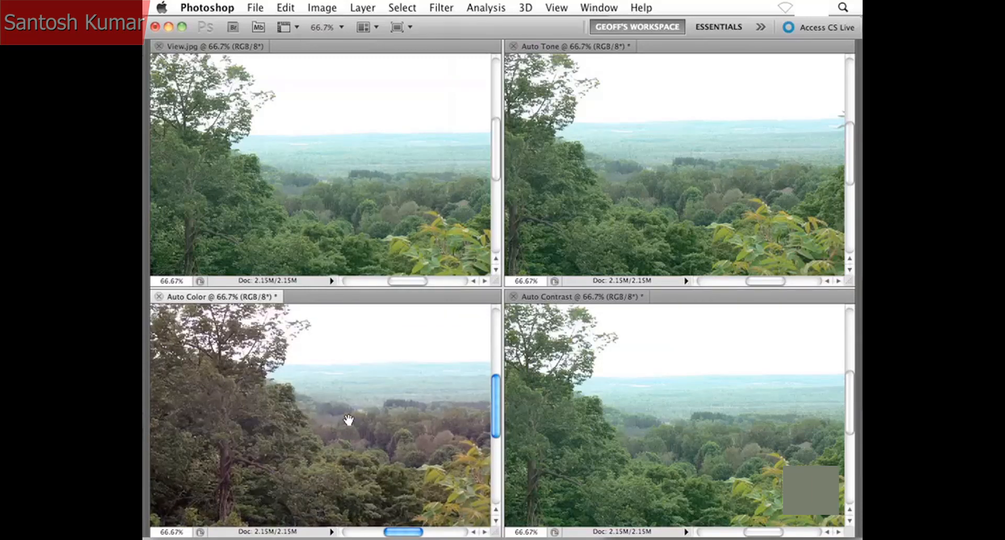
scroll(376, 441, "right", 5)
scroll(376, 440, "down", 2)
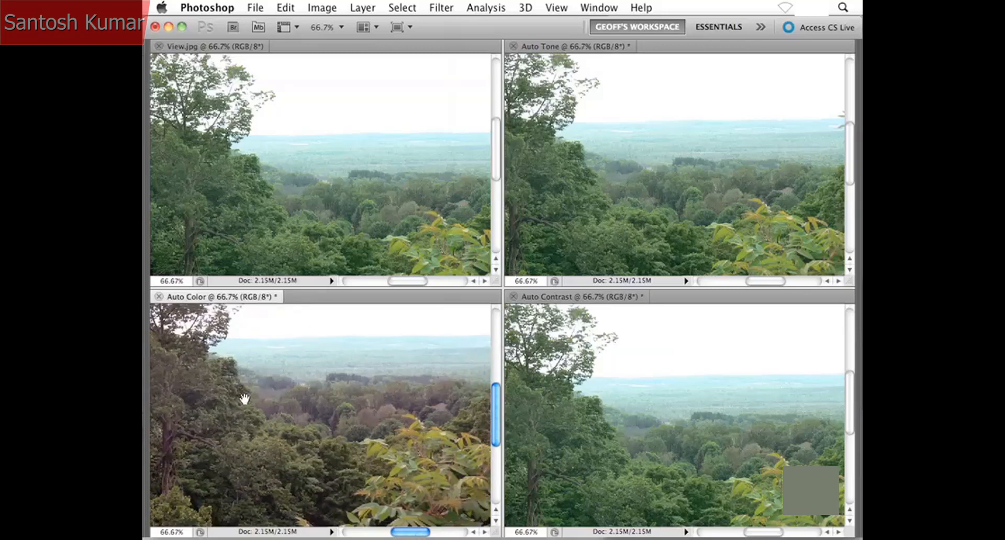
left_click_drag(288, 412, 322, 441)
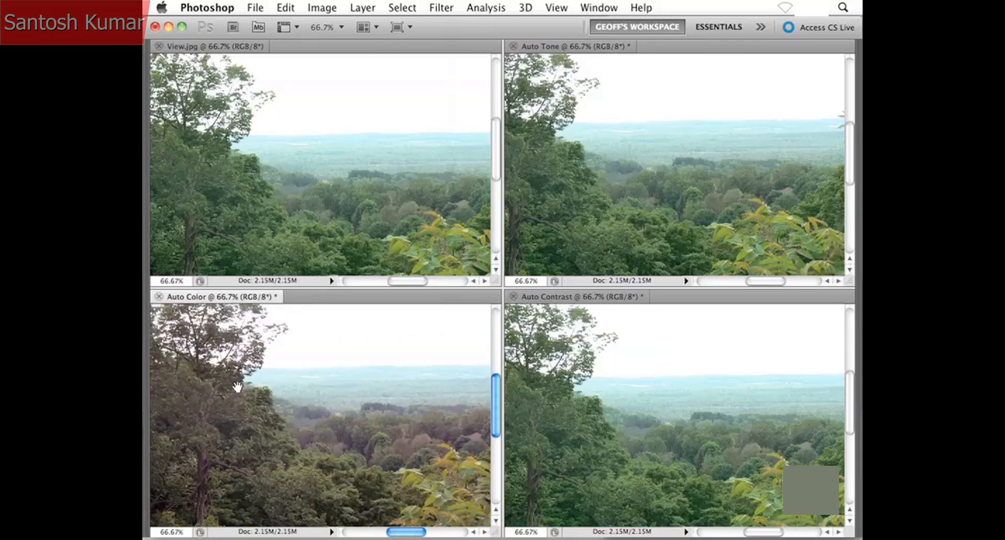
left_click_drag(382, 462, 357, 438)
mouse_move(284, 418)
left_mouse_down()
mouse_move(306, 435)
mouse_move(283, 420)
left_mouse_up()
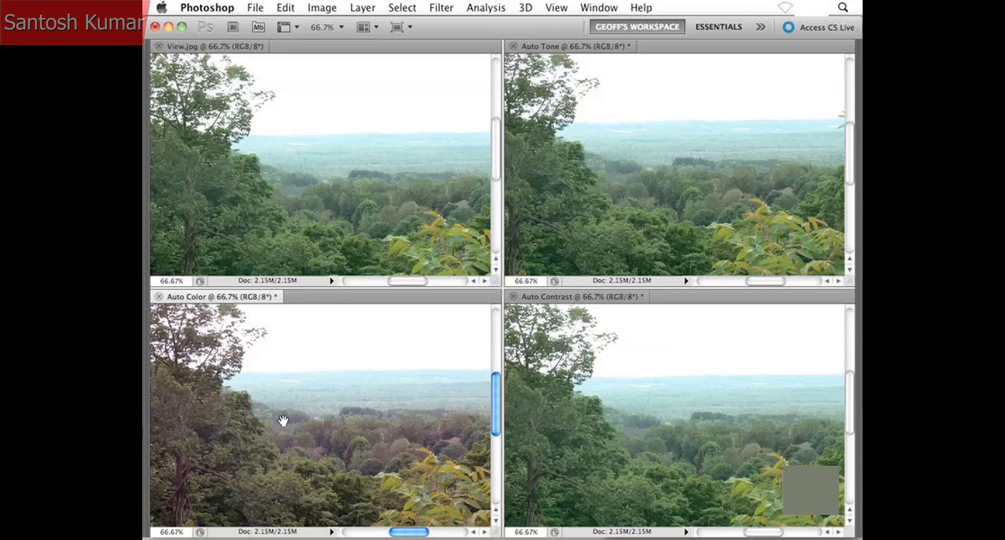
Apply the Auto Tone correction to the Auto Tone copy and compare its trees and horizon with the original View.jpg.
left_click(627, 168)
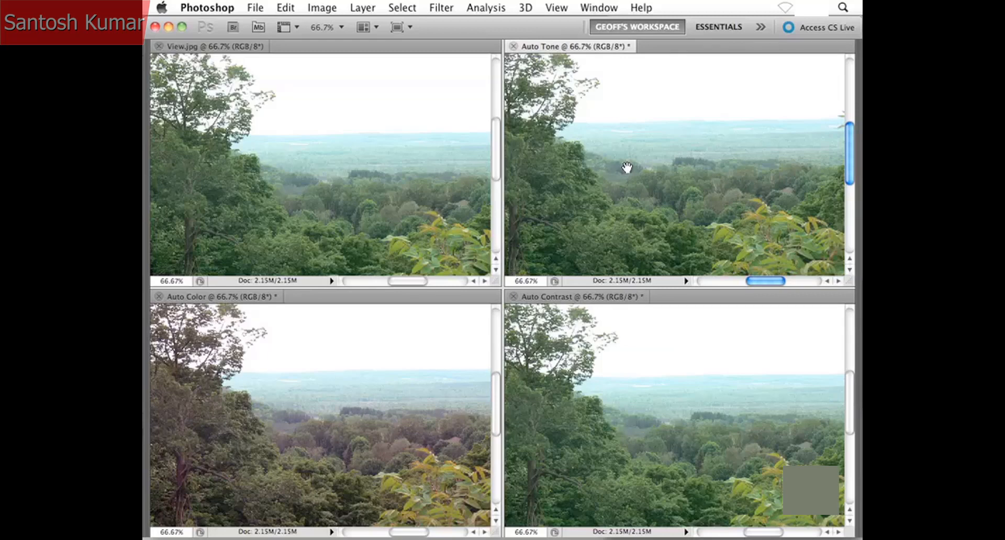
left_click(328, 8)
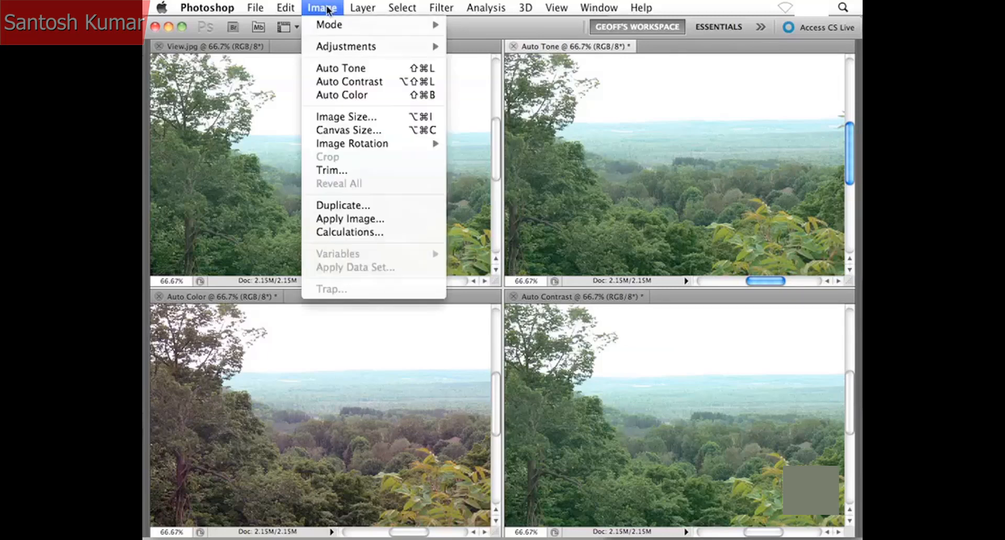
left_click(316, 74)
left_click_drag(711, 212, 639, 202)
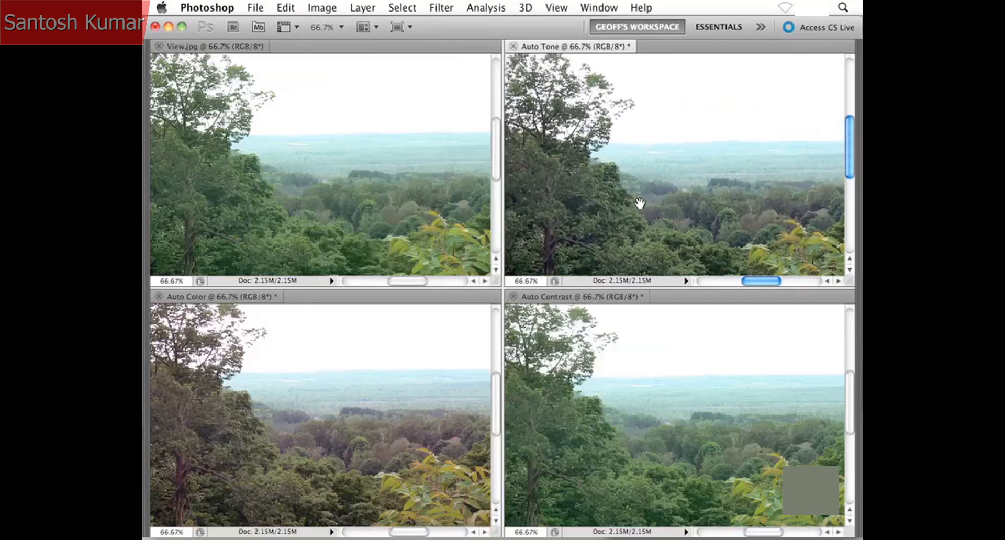
mouse_move(706, 193)
left_mouse_down()
mouse_move(689, 186)
mouse_move(655, 210)
mouse_move(693, 196)
mouse_move(642, 180)
mouse_move(709, 188)
left_mouse_up()
left_click_drag(648, 170, 635, 192)
left_click(400, 164)
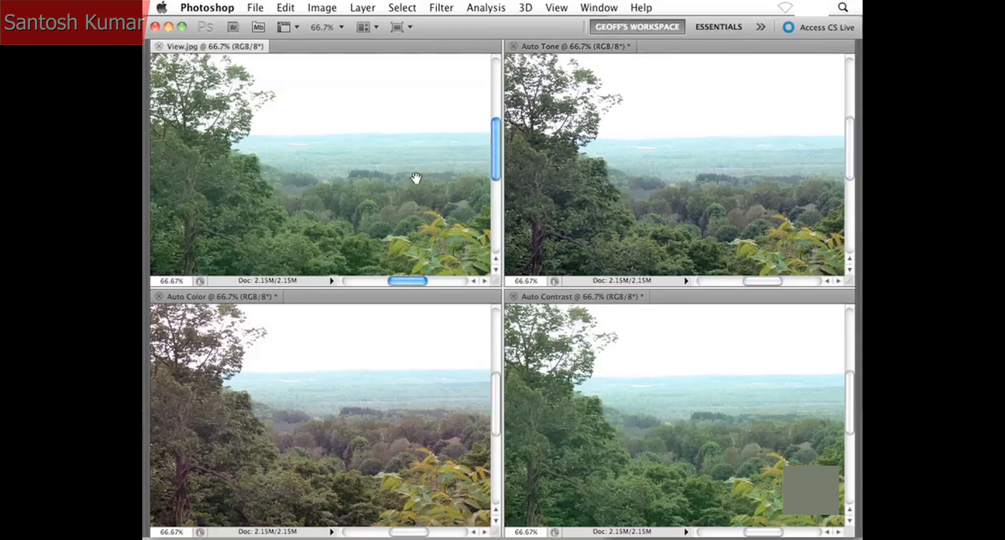
Examine the Auto Tone copy's trees, apply the Auto Contrast correction to the Auto Contrast copy and view its foreground leaves.
left_click(572, 209)
left_click_drag(602, 207, 592, 201)
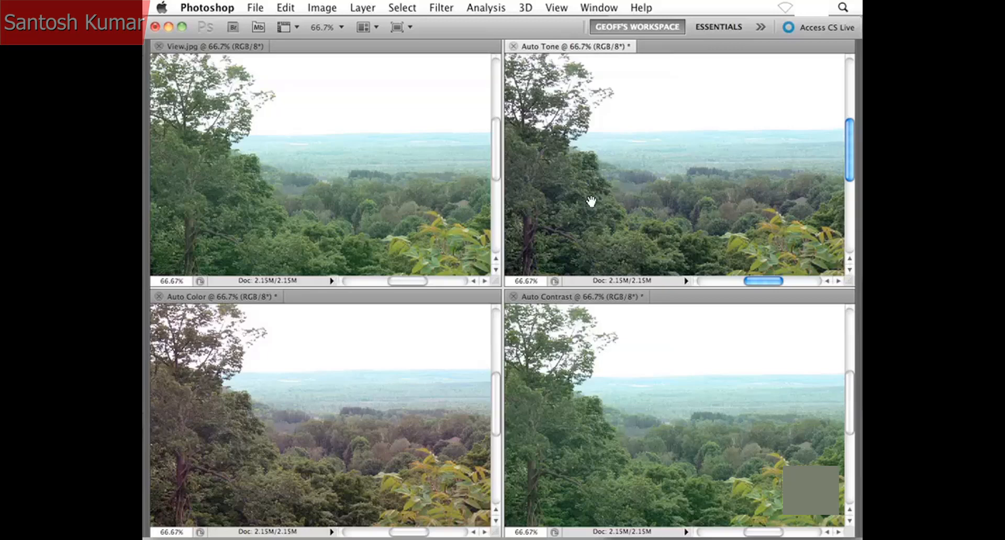
left_click(655, 397)
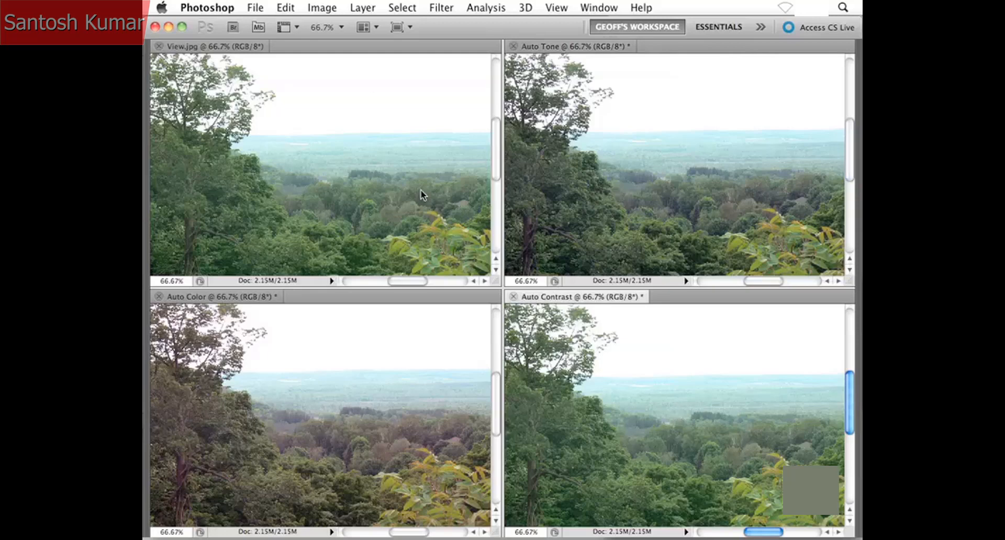
left_click(329, 8)
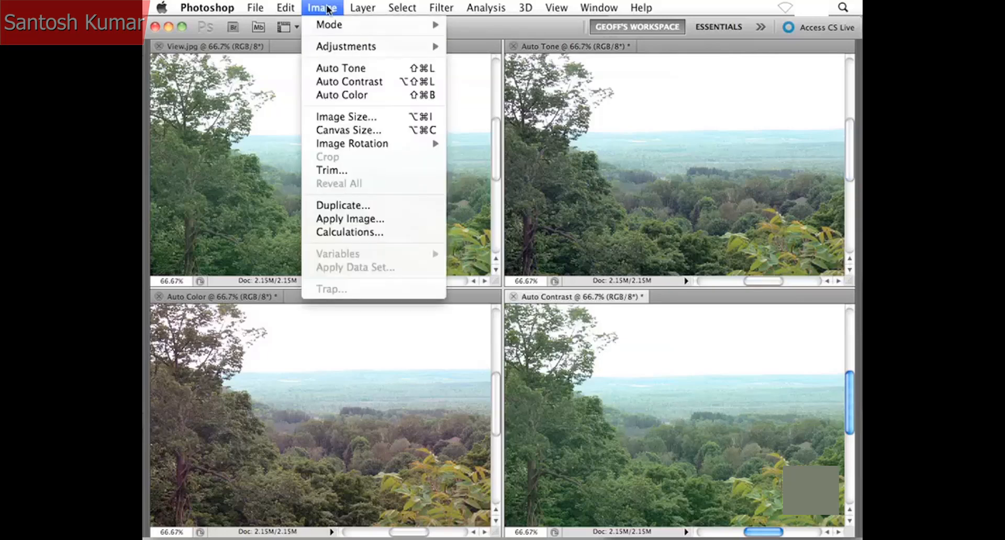
left_click(322, 82)
left_click_drag(702, 438, 654, 411)
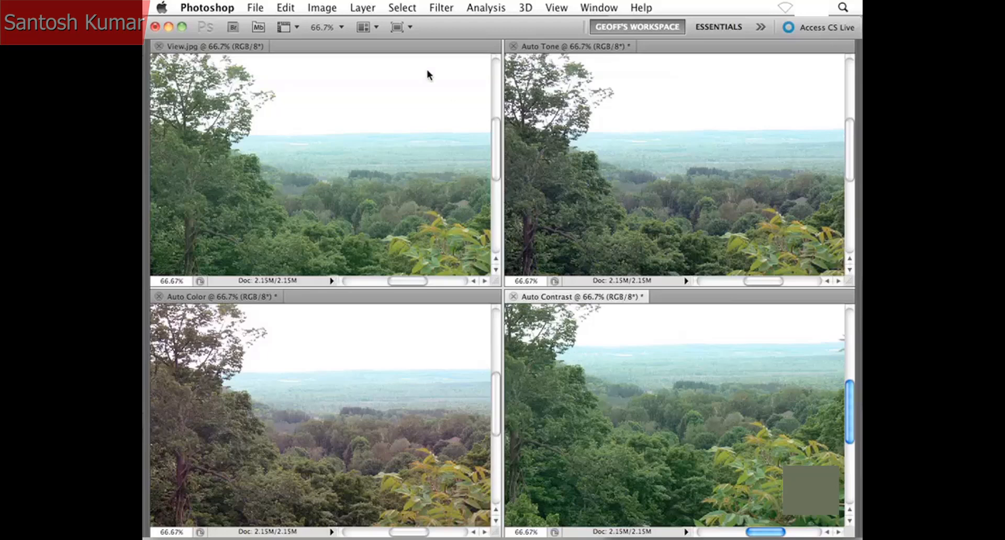
Consolidate all open documents into one tabbed view and compare the Auto Contrast, Auto Color and Auto Tone copies with View.jpg.
left_click(377, 30)
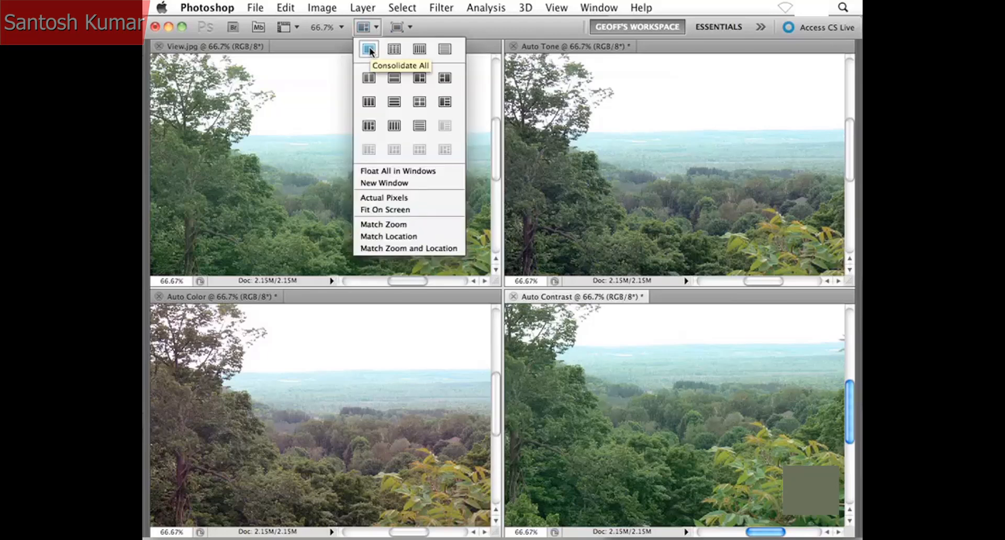
left_click(369, 50)
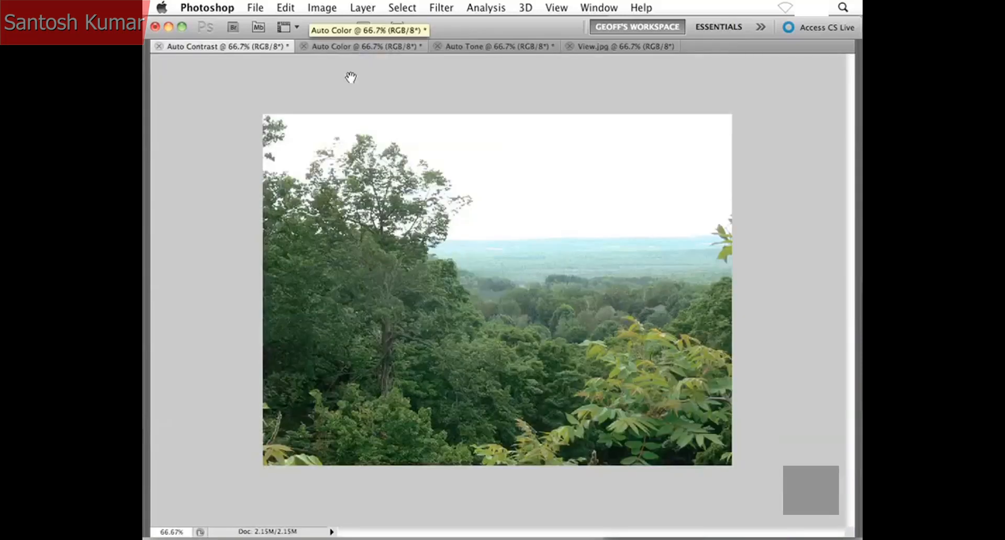
left_click(344, 48)
left_click(467, 48)
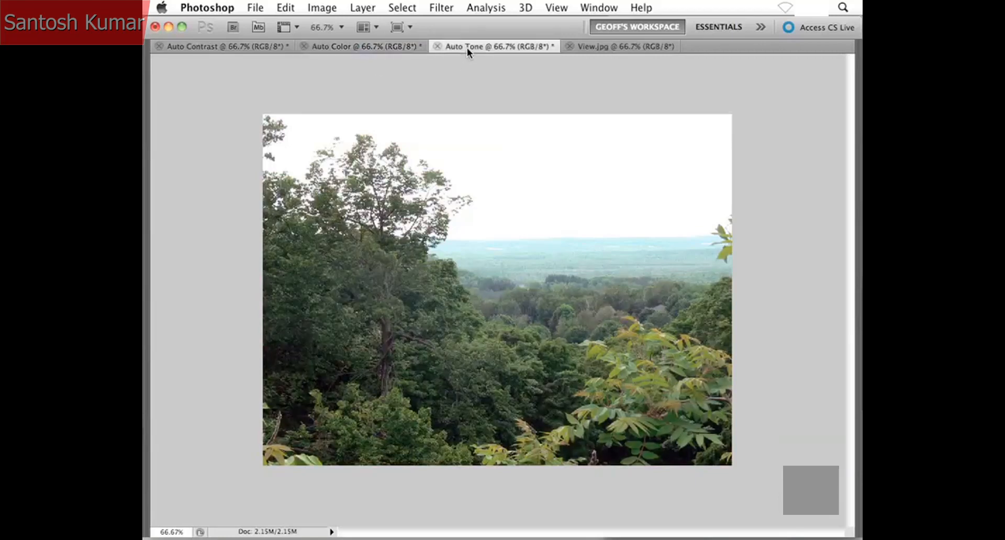
left_click(590, 46)
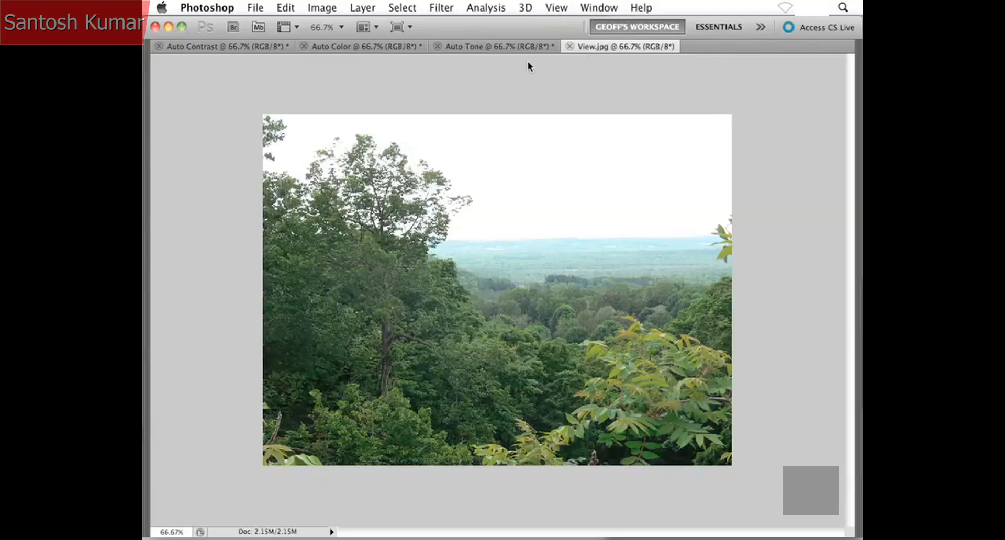
left_click(475, 47)
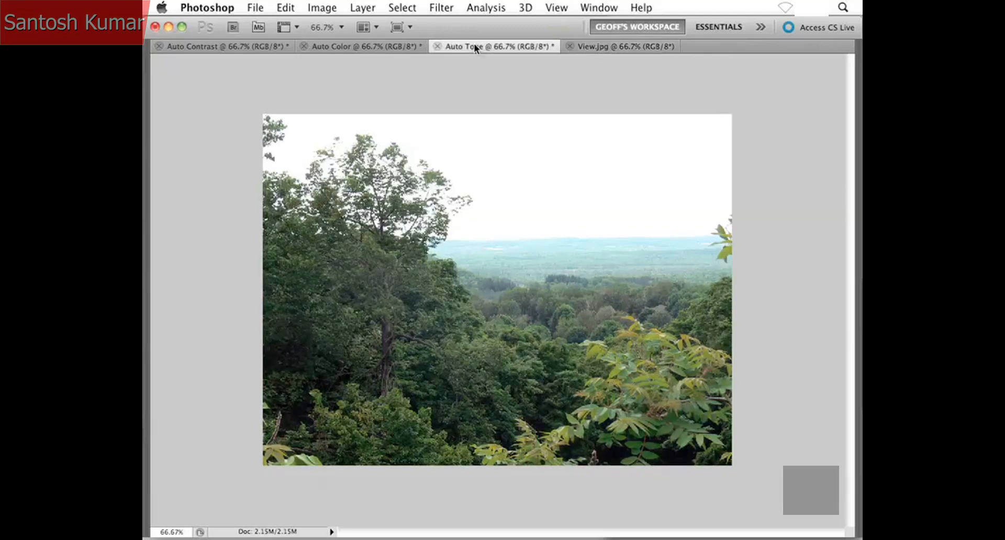
left_click(350, 47)
left_click(232, 48)
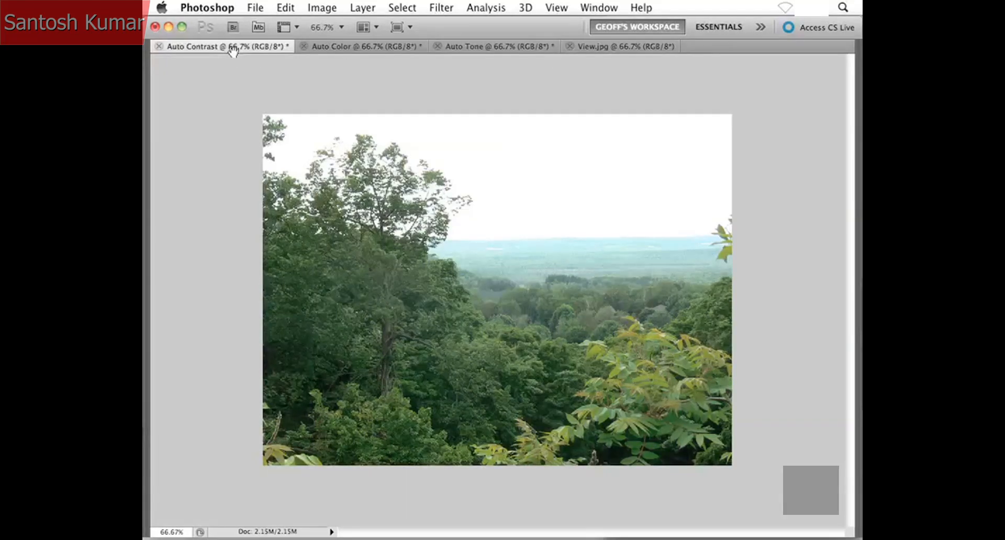
left_click(476, 49)
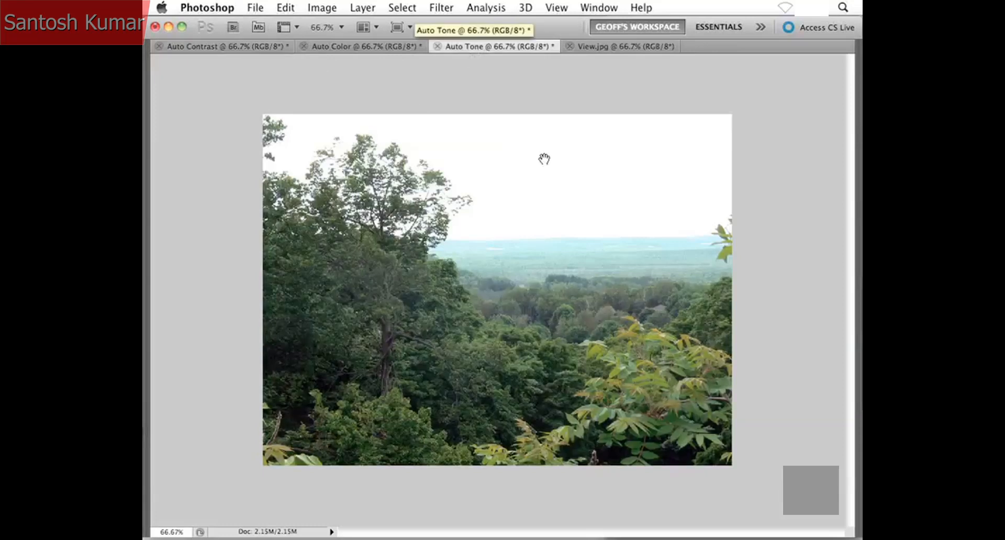
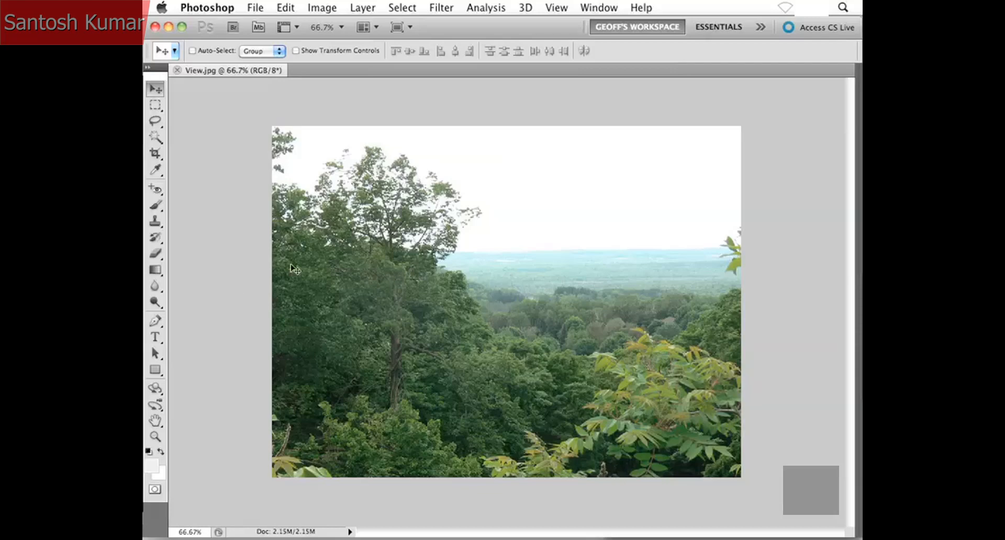
Open the Brightness/Contrast adjustment for View.jpg and set brightness to -17 and contrast to 22.
left_click(323, 11)
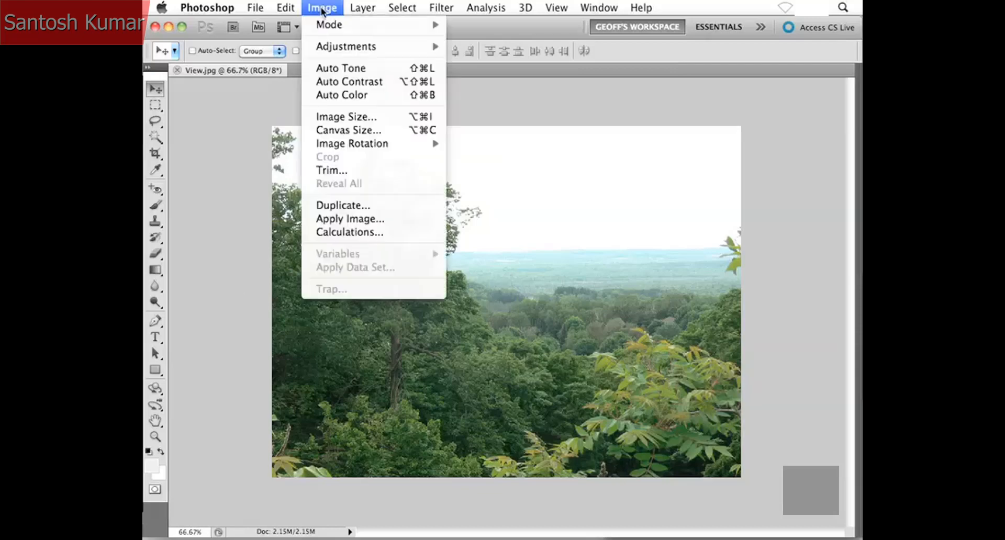
mouse_move(323, 48)
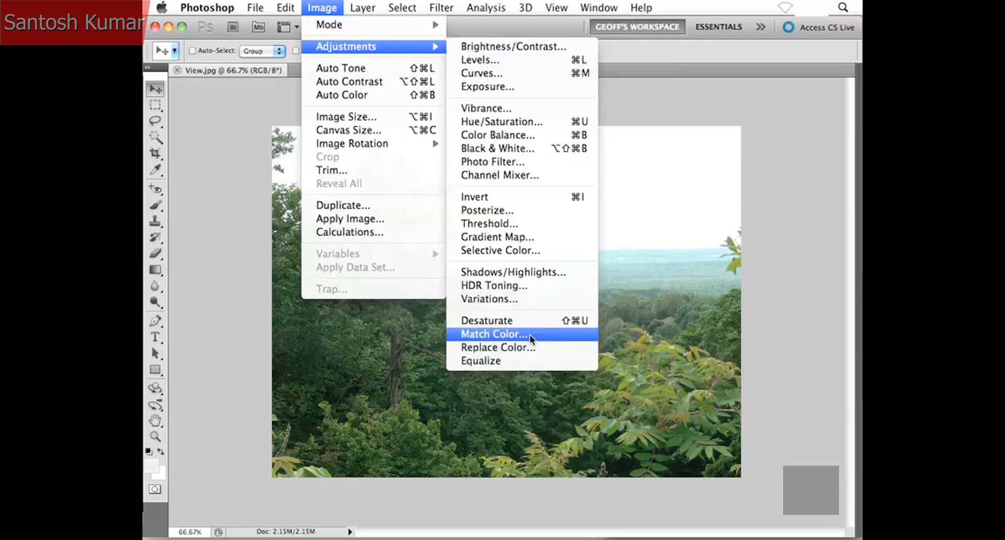
left_click(537, 47)
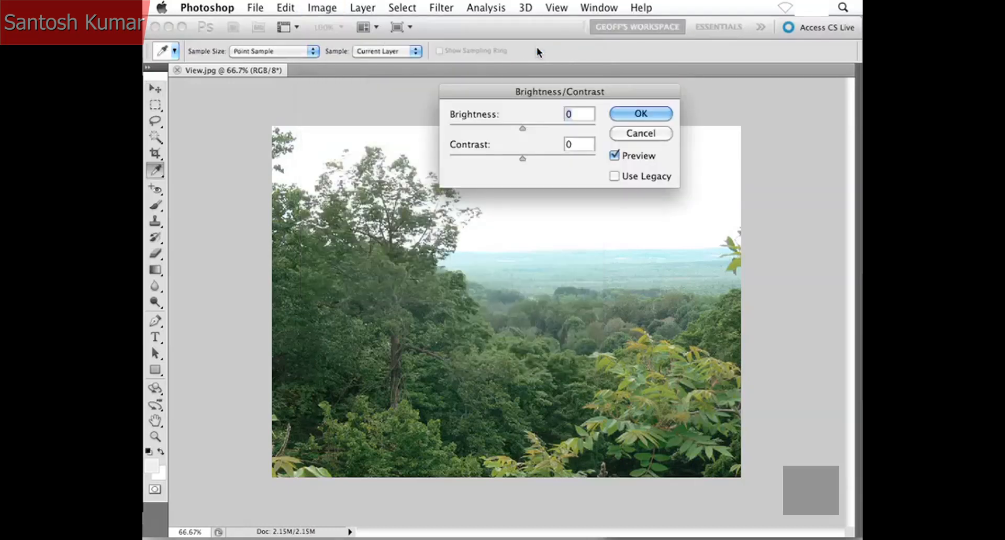
left_click_drag(501, 92, 630, 96)
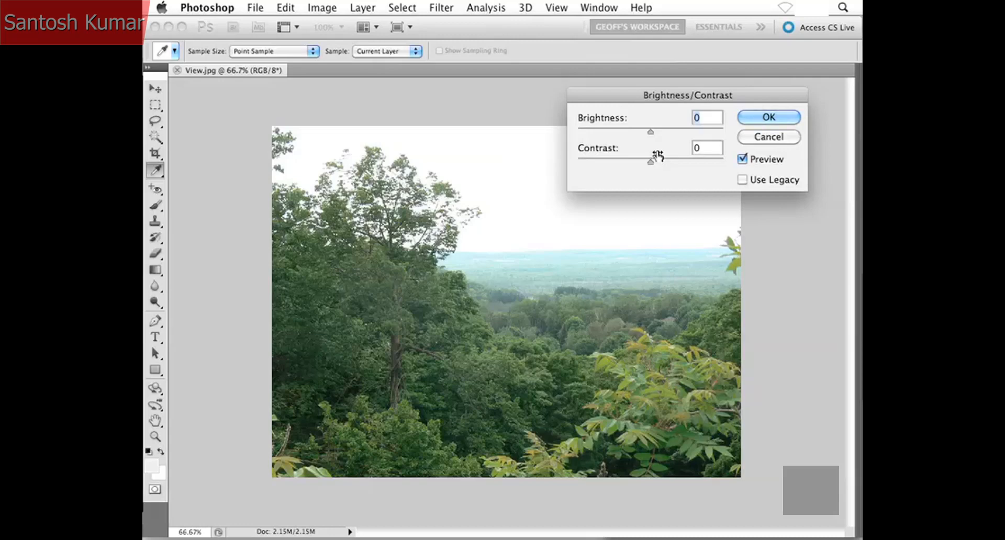
left_click_drag(651, 131, 693, 131)
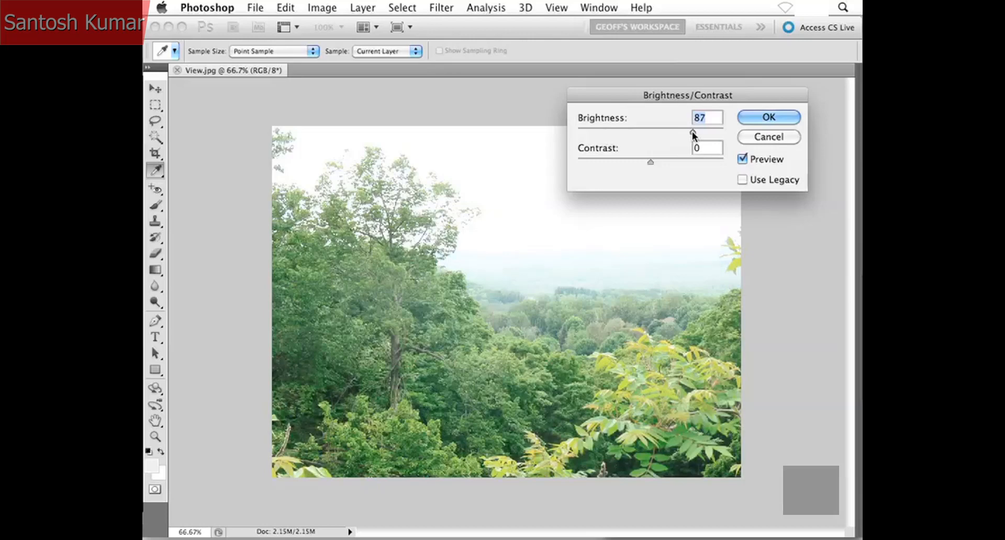
left_click_drag(692, 131, 639, 131)
left_click_drag(668, 161, 670, 162)
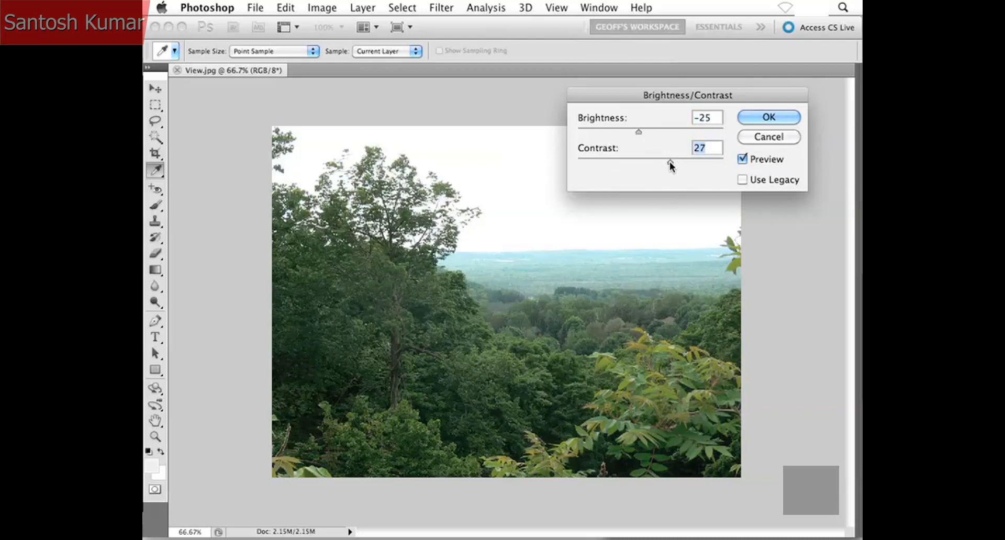
left_click_drag(670, 161, 666, 161)
left_click_drag(640, 131, 642, 132)
left_click_drag(633, 96, 661, 95)
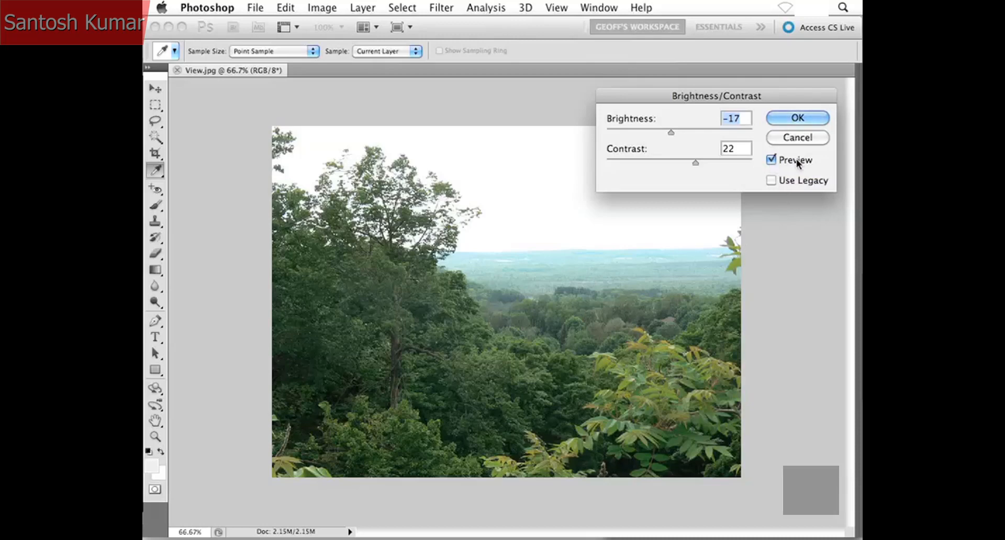
Toggle the Brightness/Contrast preview off and on repeatedly to compare the adjusted landscape with the original.
left_click(772, 160)
left_click(772, 161)
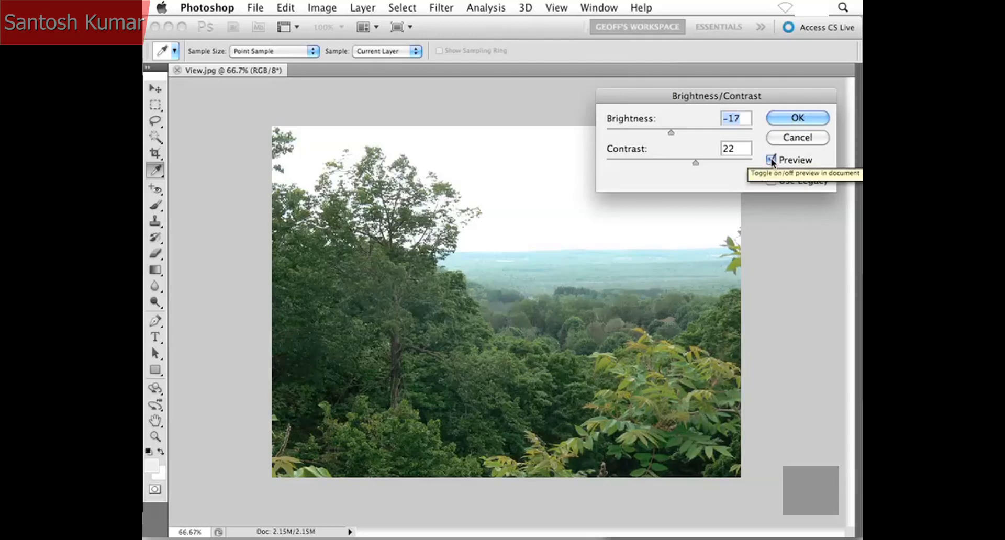
left_click(772, 160)
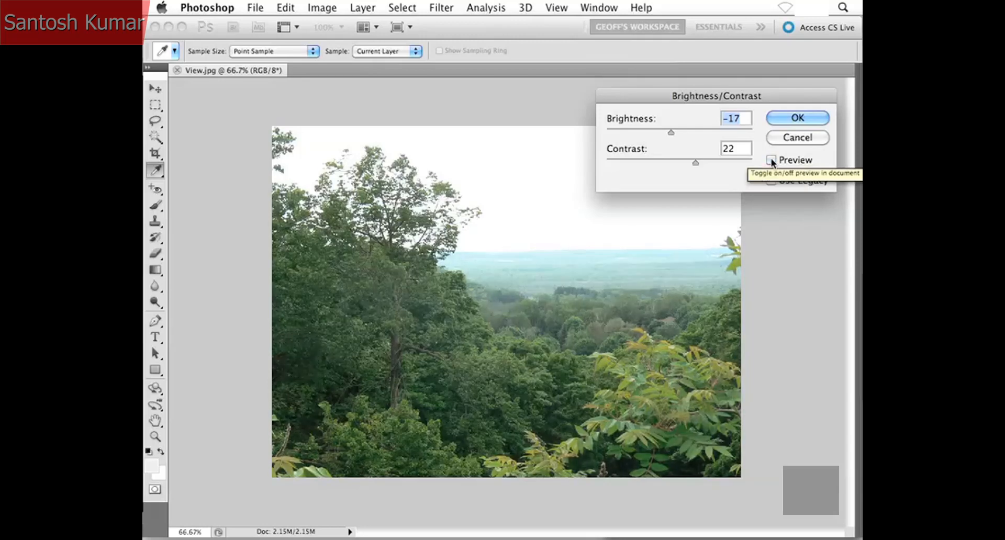
left_click(771, 160)
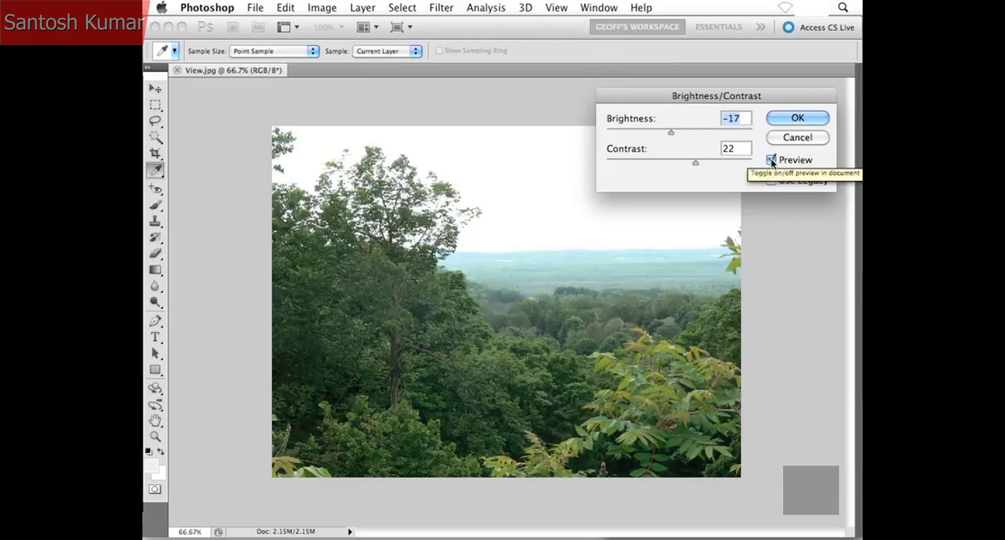
left_click(772, 160)
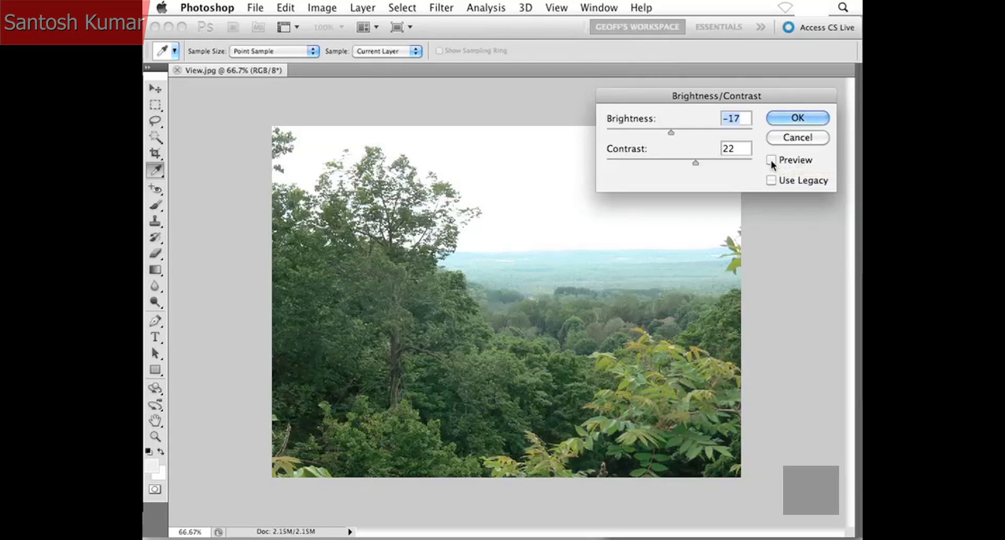
left_click(772, 160)
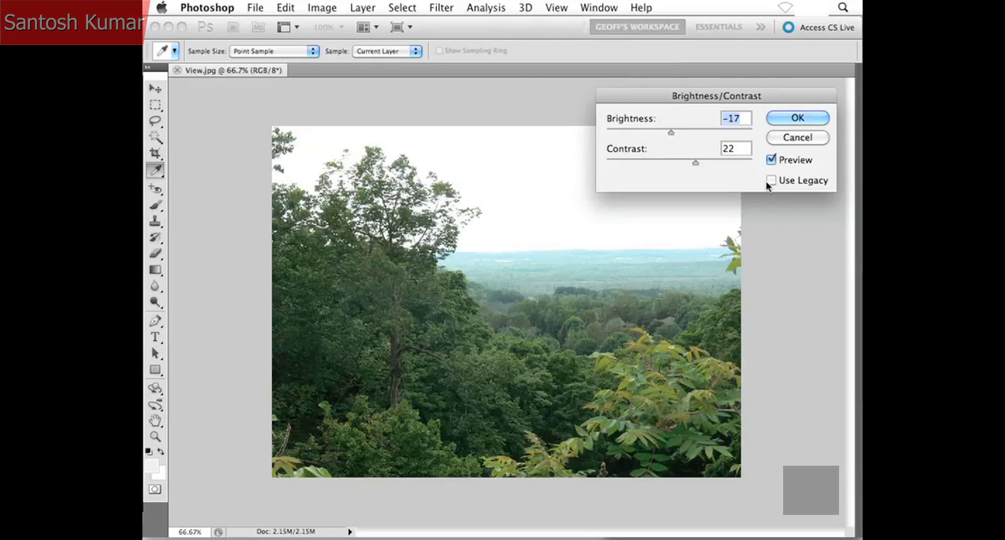
left_click(771, 162)
left_click(772, 160)
left_click(771, 160)
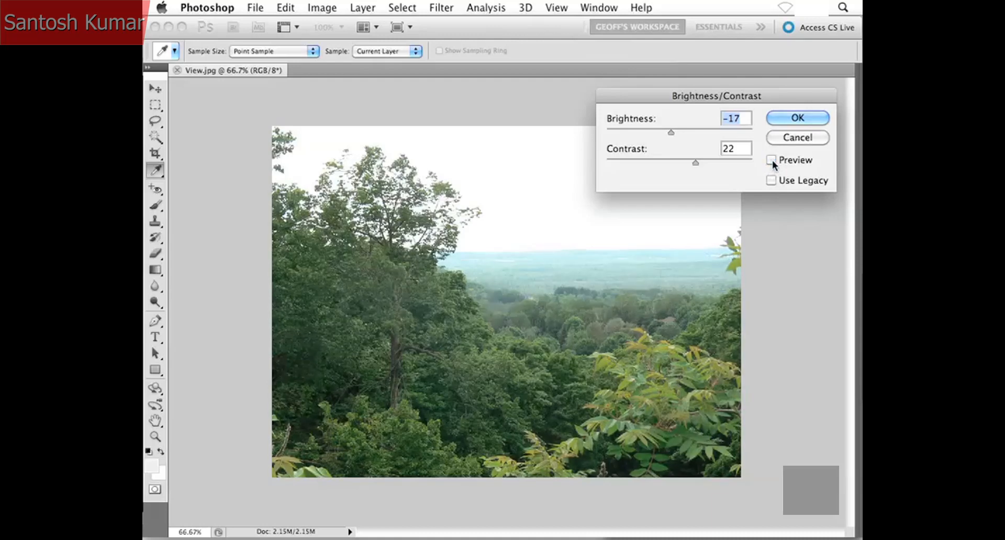
left_click(772, 159)
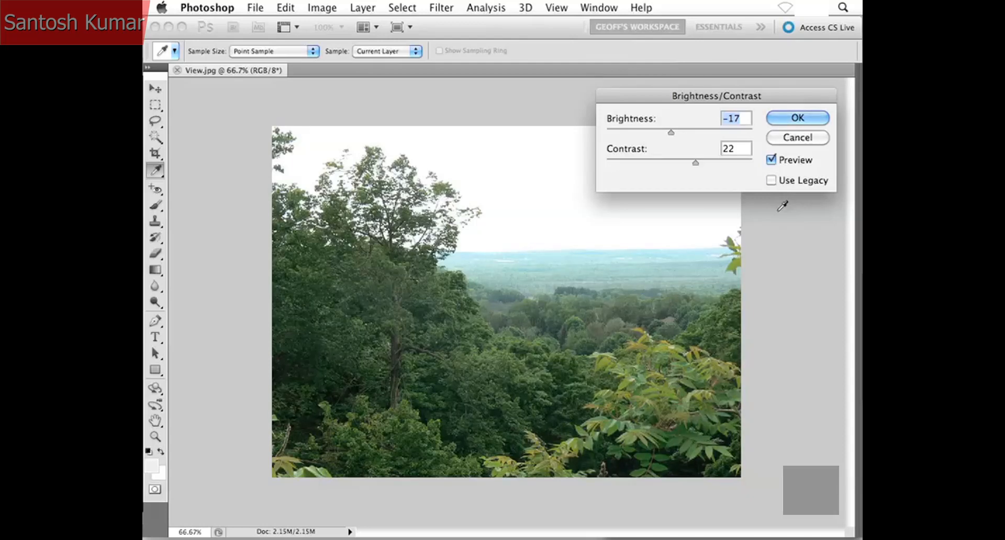
Try an extreme brightness of -111 with a contrast of 73, and reset both values without leaving the adjustment.
key("alt")
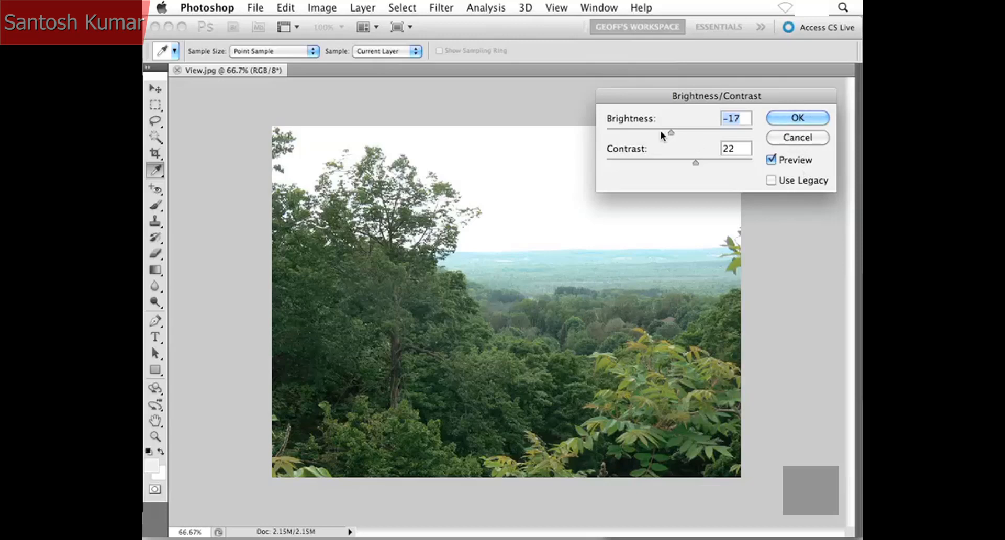
left_click_drag(671, 131, 629, 131)
left_click_drag(693, 164, 731, 161)
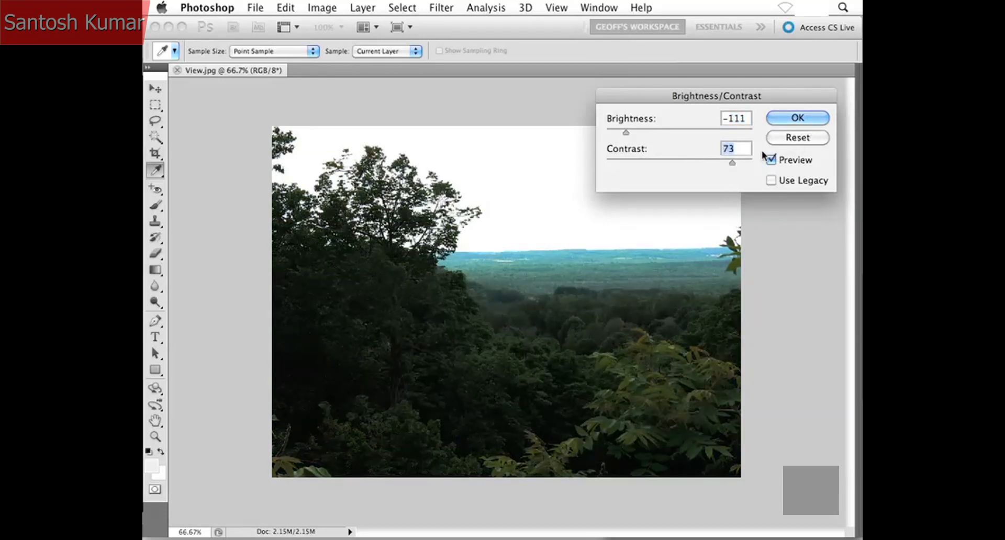
left_click(812, 140, "alt")
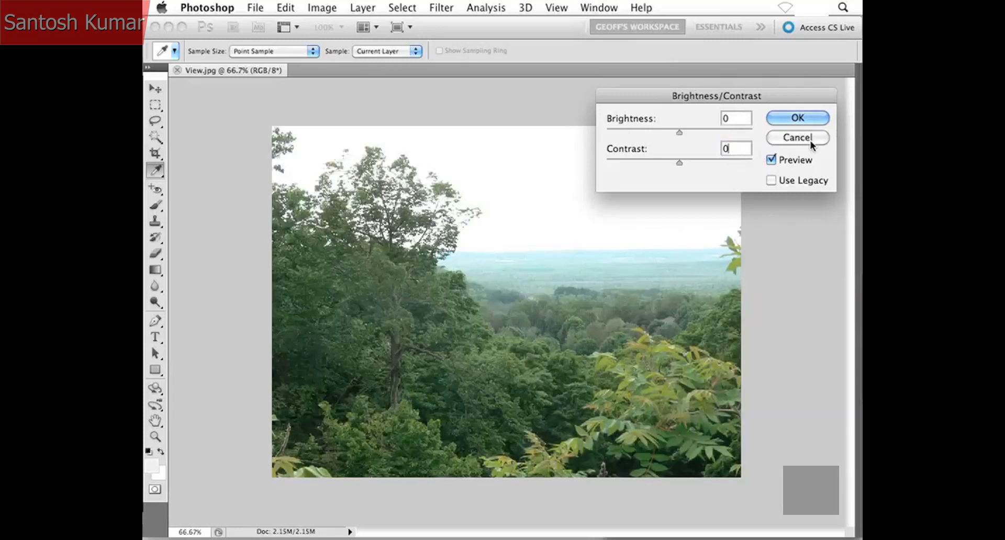
Apply a brightness of -22 and a contrast of 14 to View.jpg, and undo the adjustment.
left_click_drag(679, 133, 690, 159)
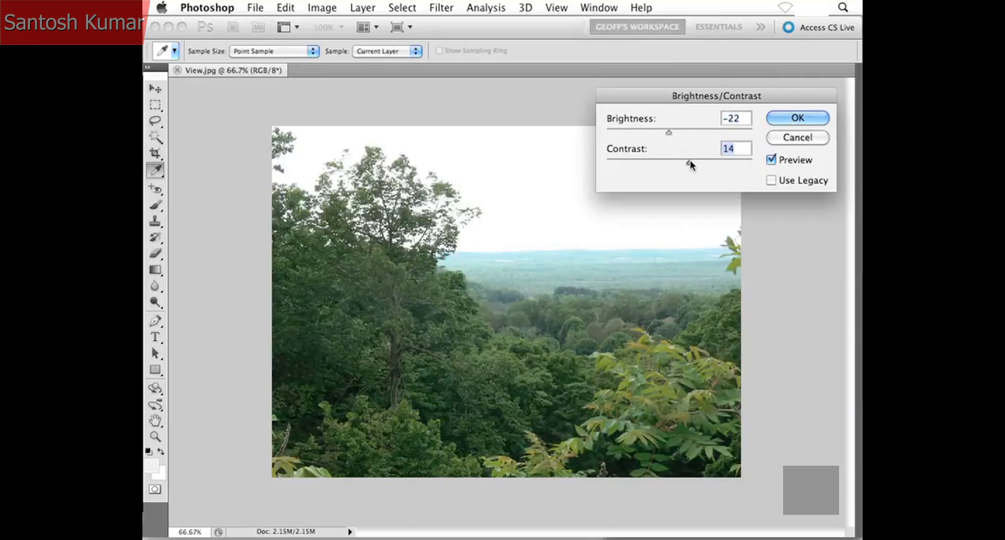
left_click(780, 118)
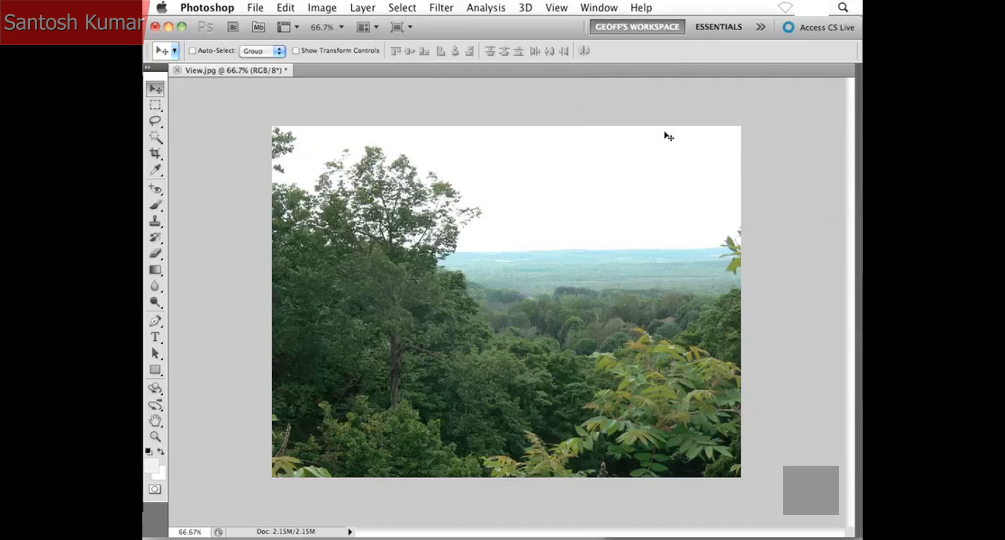
key("super+z")
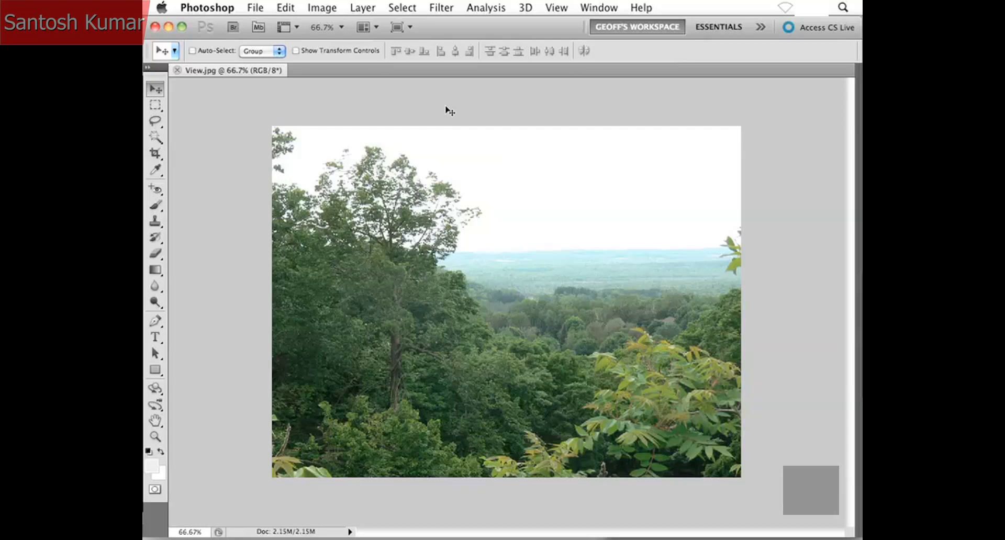
Open the Hue/Saturation adjustment for View.jpg, try a hue of -142, and set the hue to +10.
left_click(322, 8)
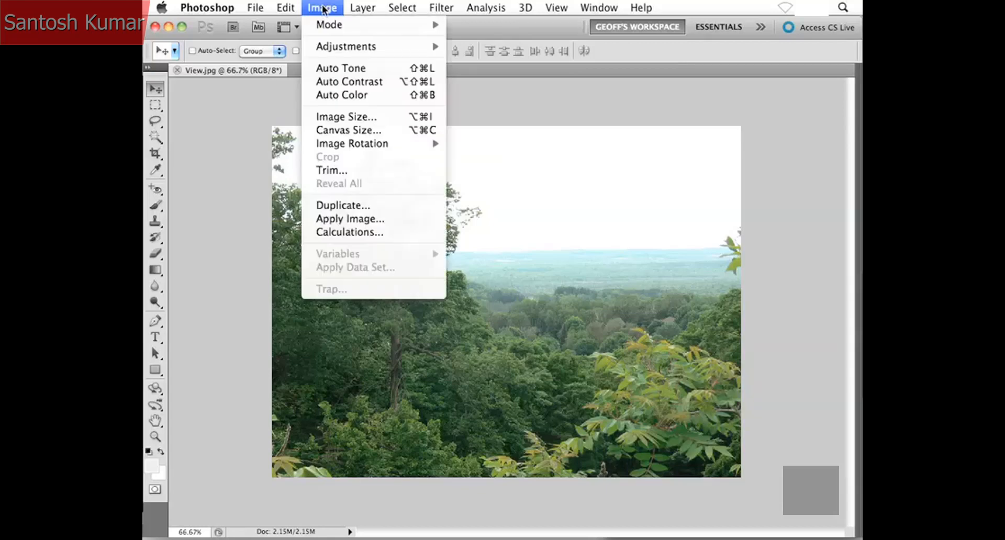
mouse_move(345, 48)
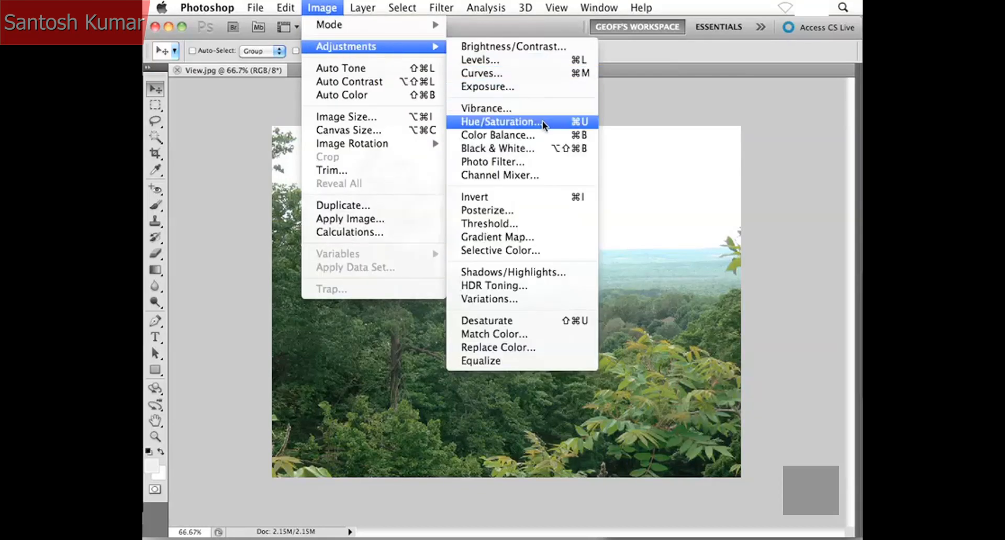
left_click(589, 123)
left_click_drag(626, 67, 632, 82)
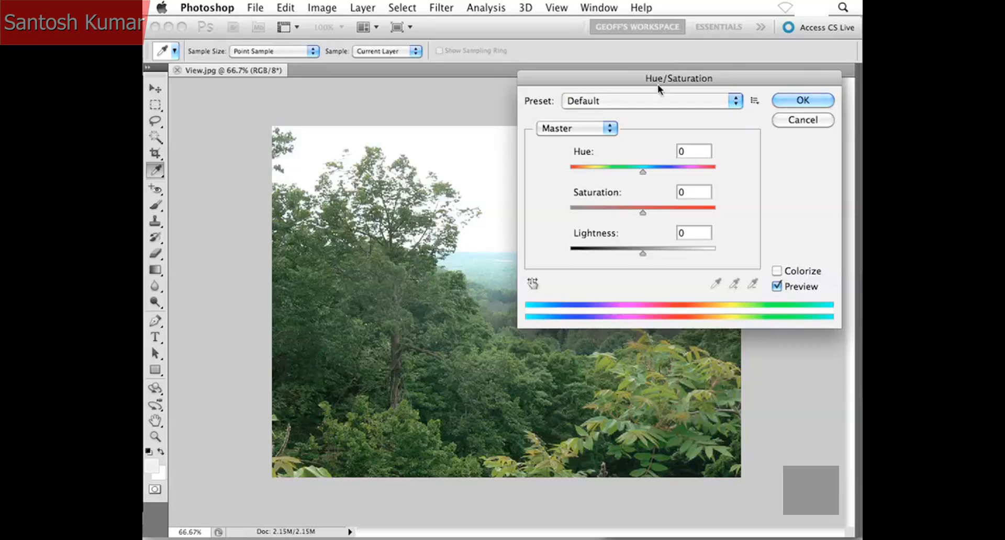
left_click_drag(658, 84, 743, 75)
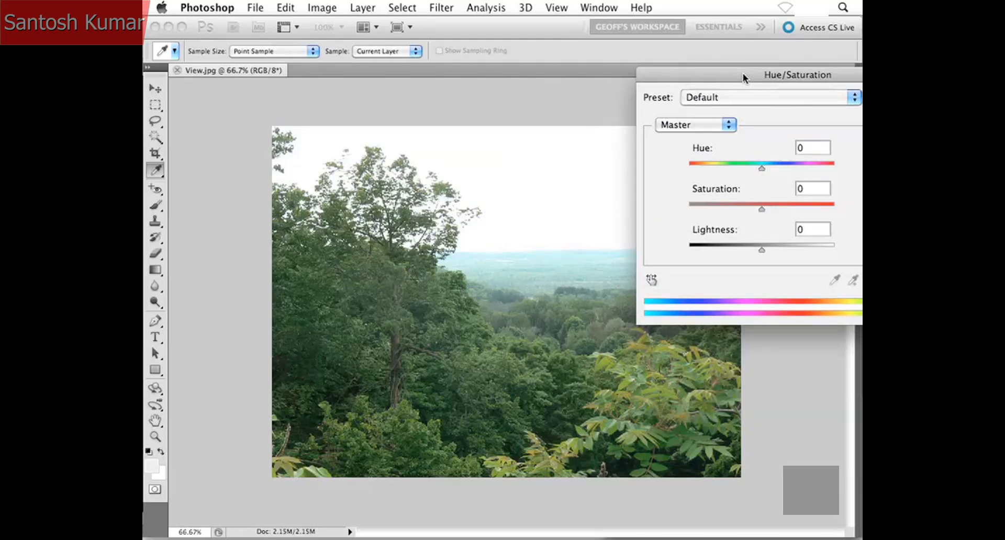
left_click_drag(762, 167, 700, 166)
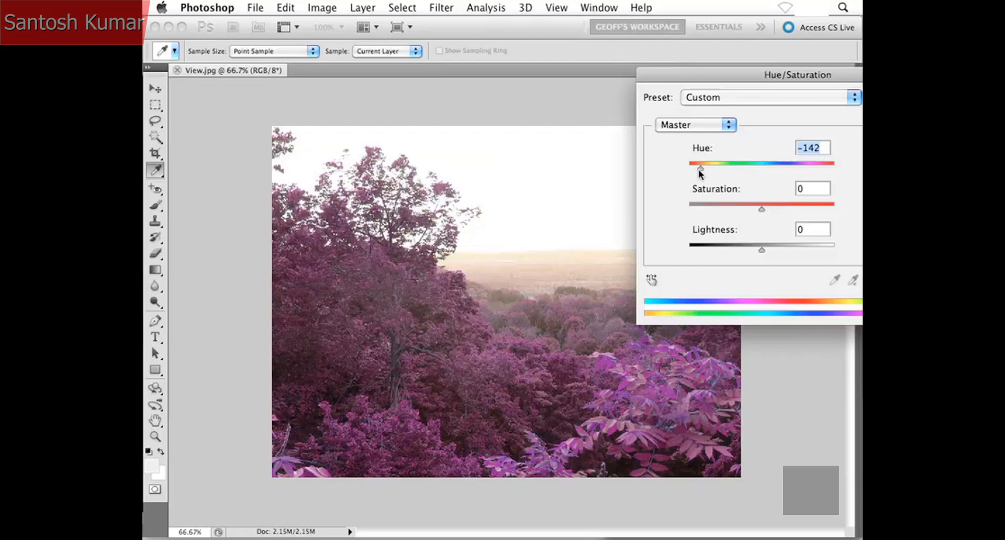
left_click_drag(699, 168, 768, 168)
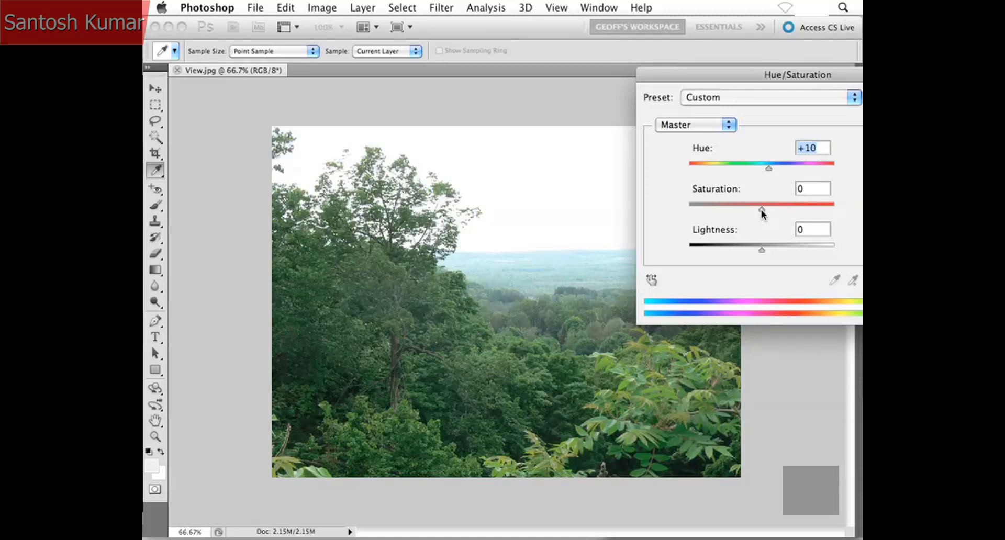
Try saturations of +45 and -21, and settle on a saturation of +6 with a lightness of -14.
left_click_drag(762, 210, 785, 210)
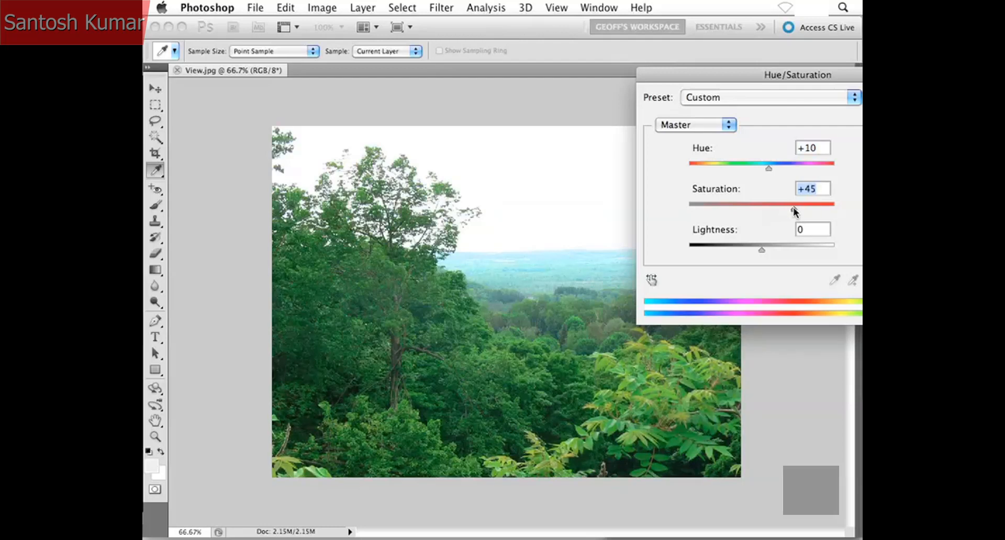
left_click_drag(794, 207, 795, 208)
left_click_drag(806, 210, 747, 210)
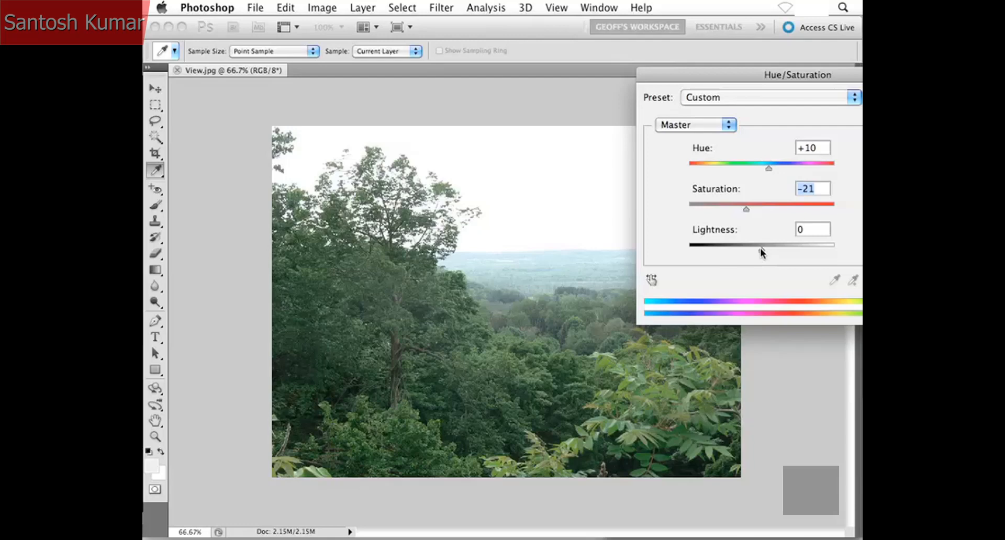
mouse_move(761, 249)
left_mouse_down()
mouse_move(713, 249)
mouse_move(810, 250)
mouse_move(752, 250)
left_mouse_up()
left_click_drag(747, 210, 765, 209)
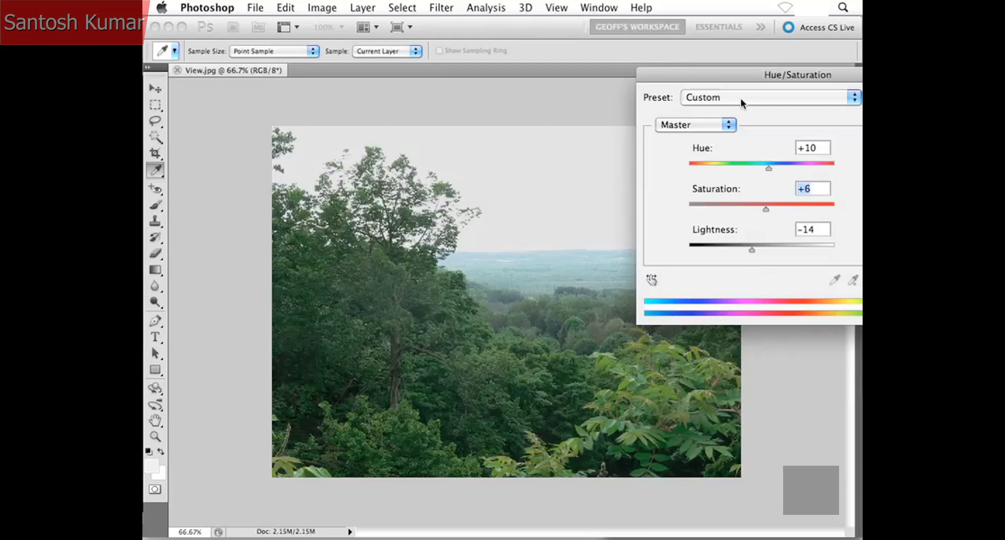
Toggle the Hue/Saturation preview off and on repeatedly to compare the adjusted landscape with the original.
left_click_drag(703, 77, 663, 70)
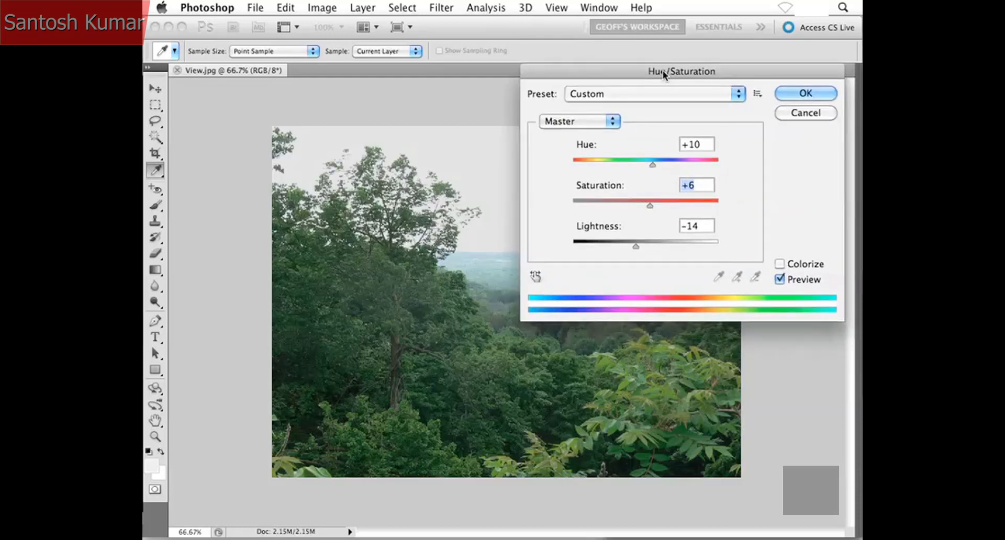
left_click(780, 279)
left_click(780, 279)
left_click(780, 279)
left_click(780, 279)
left_click(779, 279)
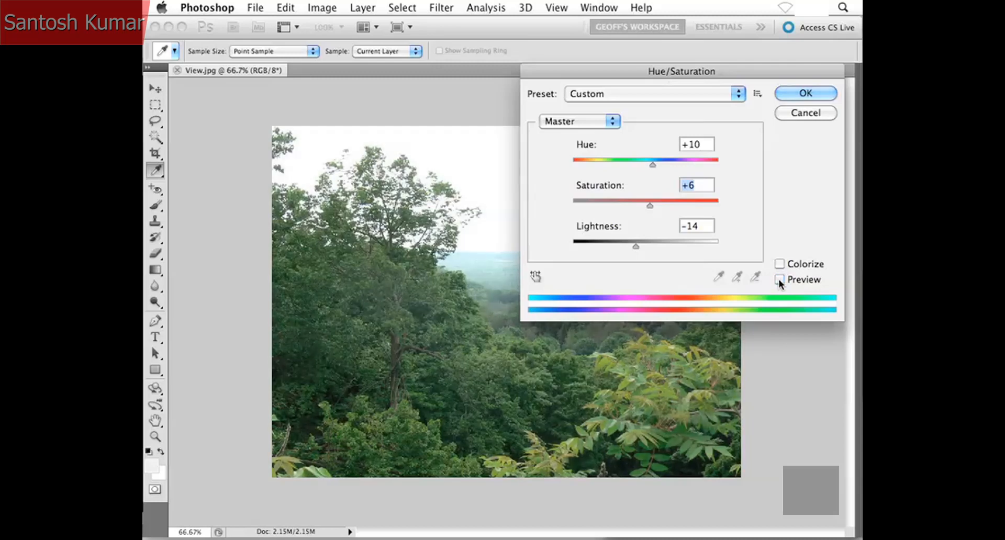
left_click(779, 279)
left_click_drag(619, 74, 747, 85)
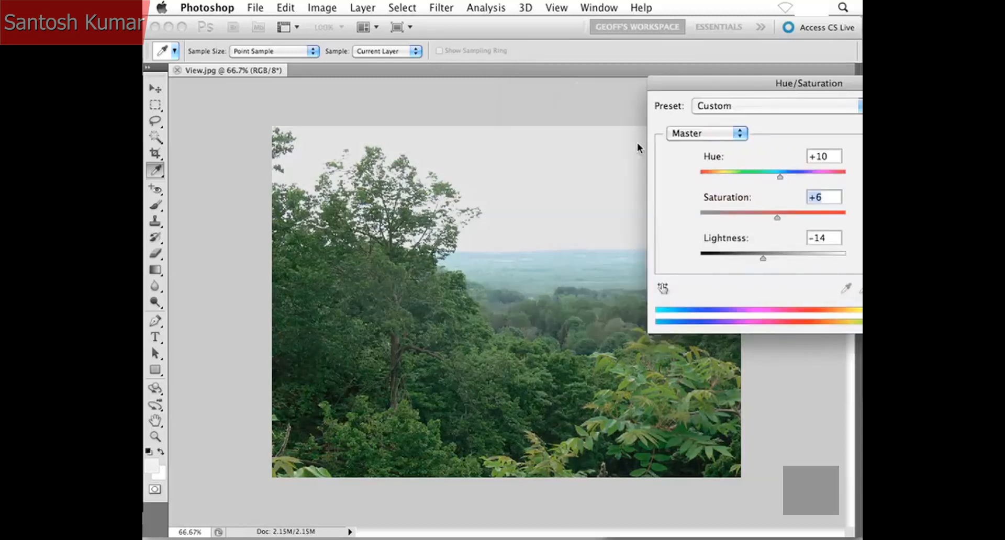
left_click_drag(681, 82, 574, 74)
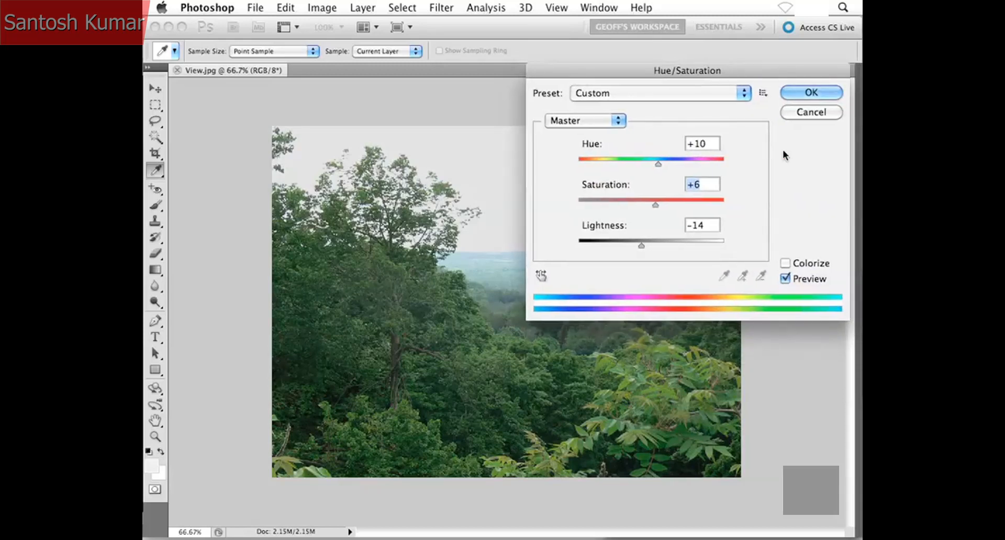
Discard the Hue/Saturation adjustment and close View.jpg.
key("alt")
left_click(796, 112)
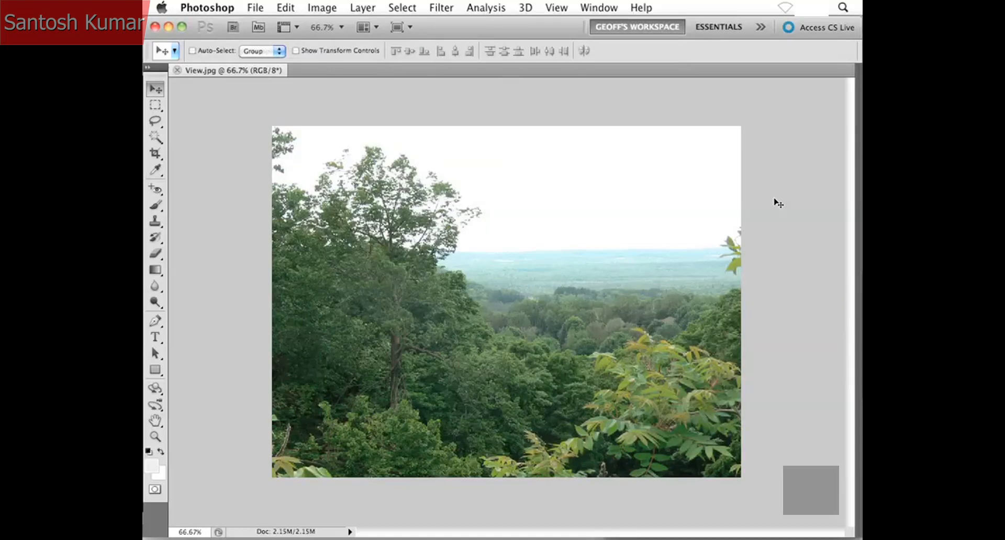
key("super+w")
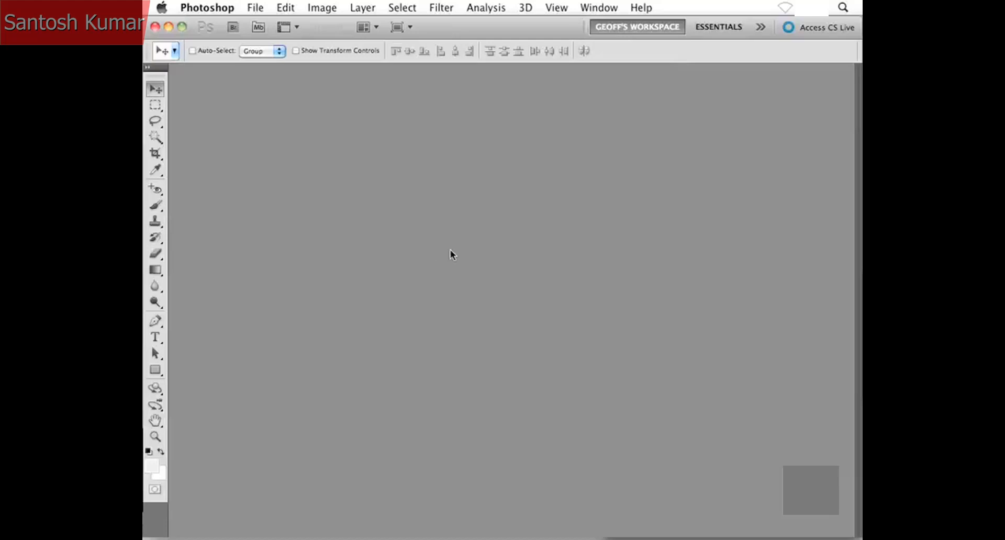
Open Road.jpg from the Project Files folder.
key("super+o")
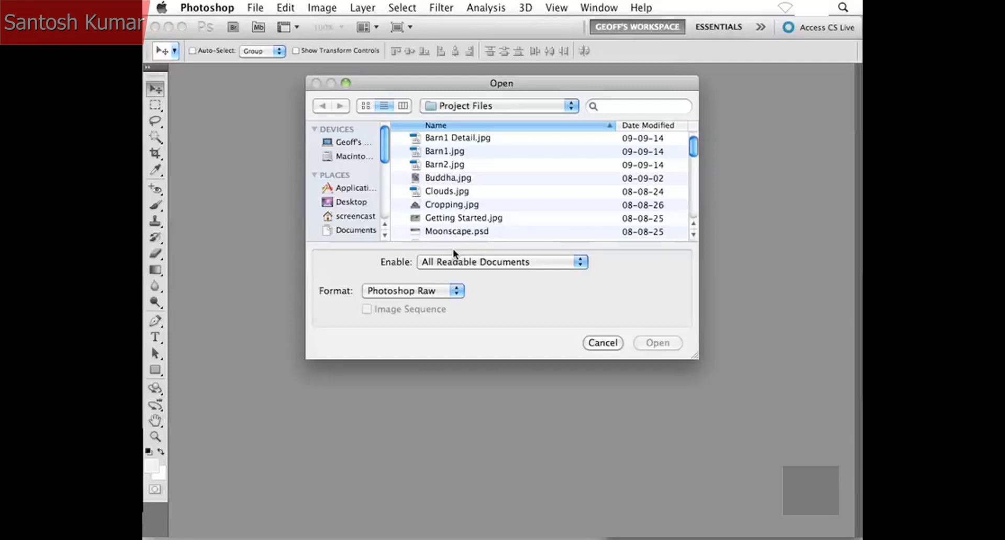
key("r")
scroll(495, 207, "down", 2)
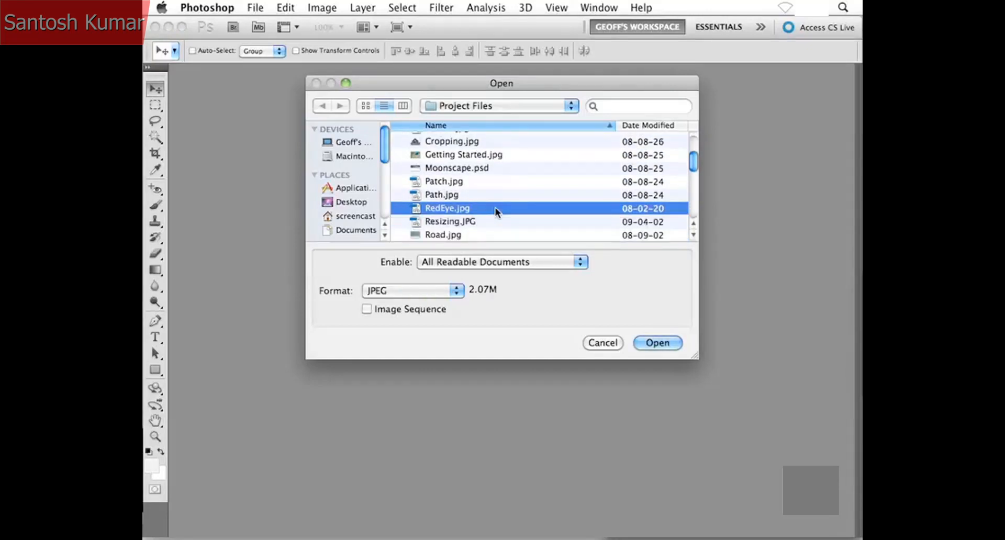
scroll(495, 207, "down", 3)
left_click(434, 196)
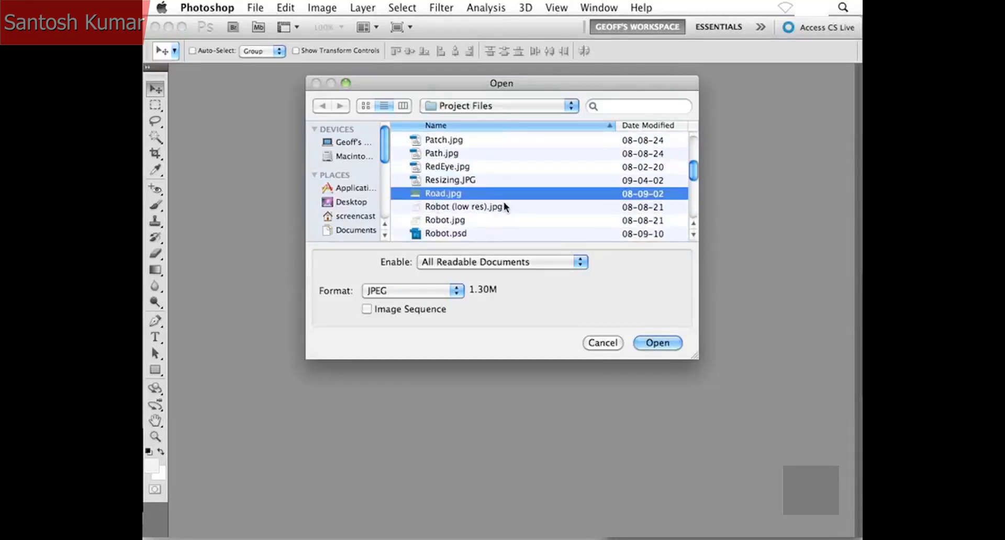
left_click(658, 344)
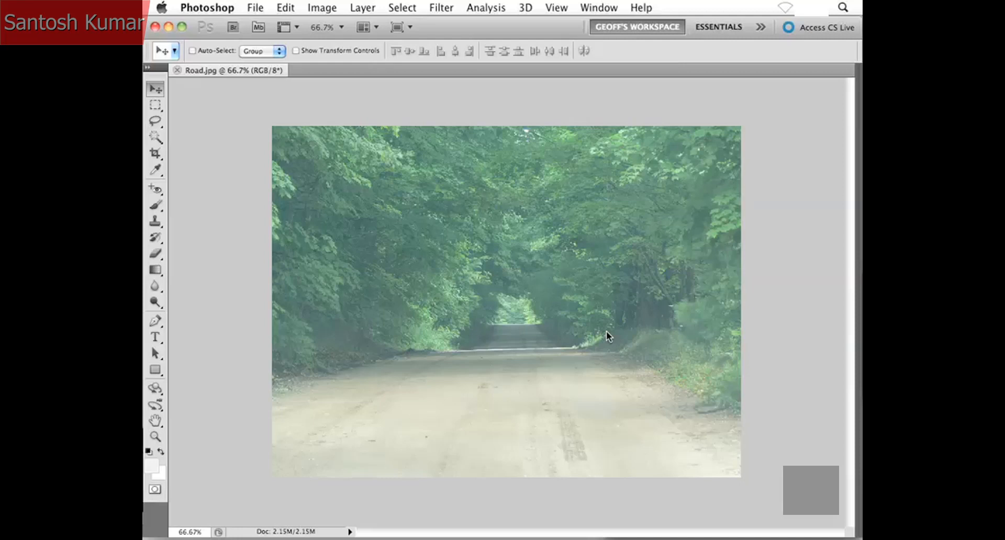
Show the Histogram as a floating panel over the road photo's upper-right corner and collapse the remaining docked panels.
left_click(598, 8)
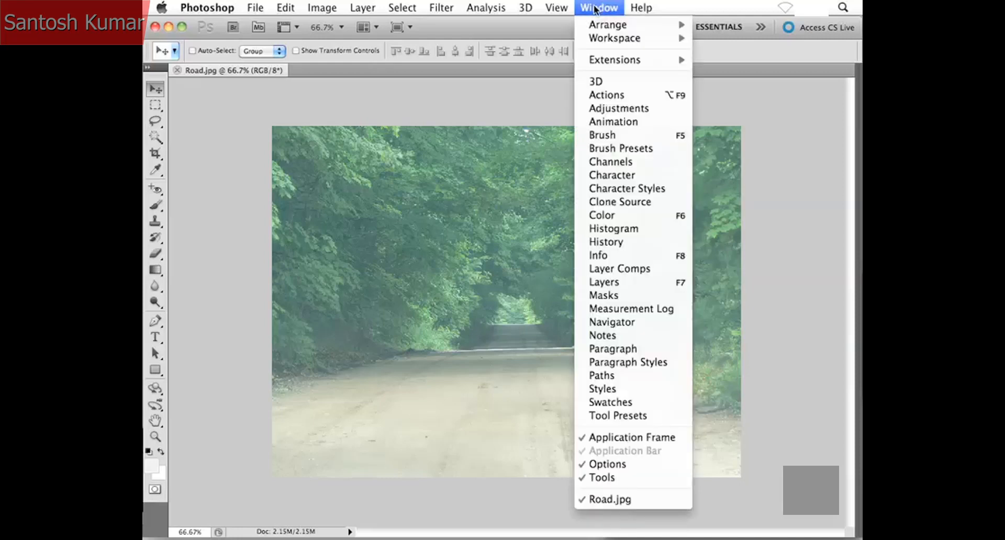
left_click(626, 228)
left_click_drag(770, 77, 547, 99)
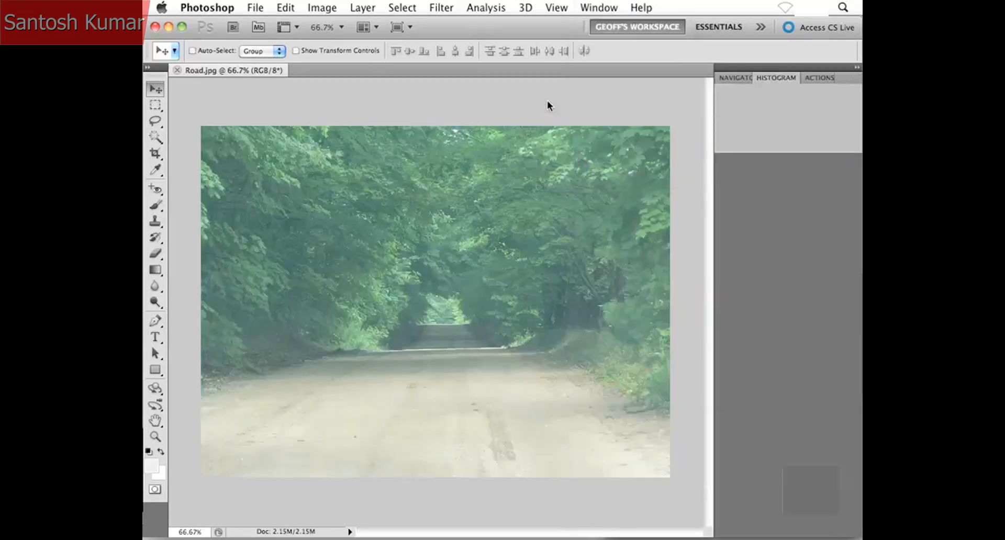
left_click(857, 69)
left_click_drag(631, 91, 754, 95)
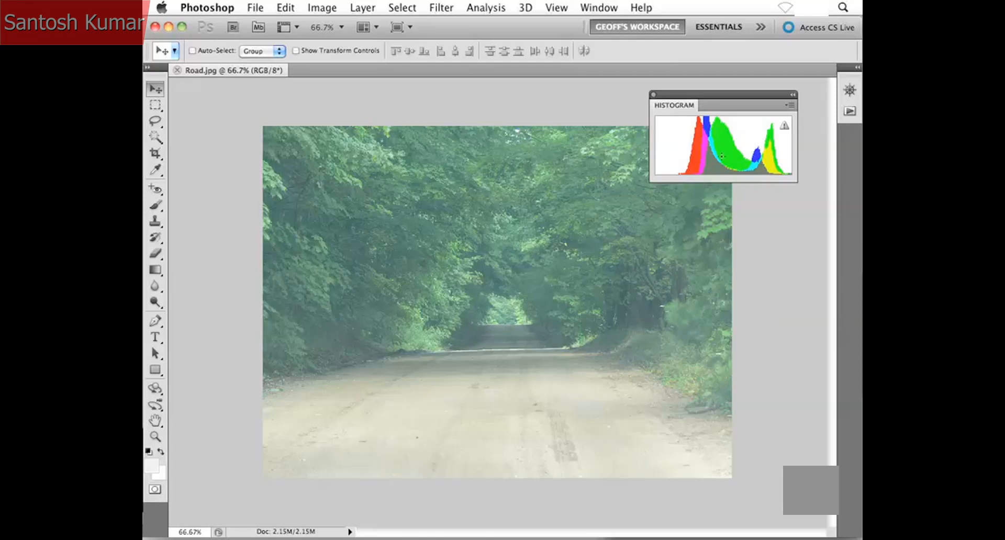
Switch the histogram to Expanded View, keep the whole panel on screen, and examine the statistics at different levels.
left_click(792, 106)
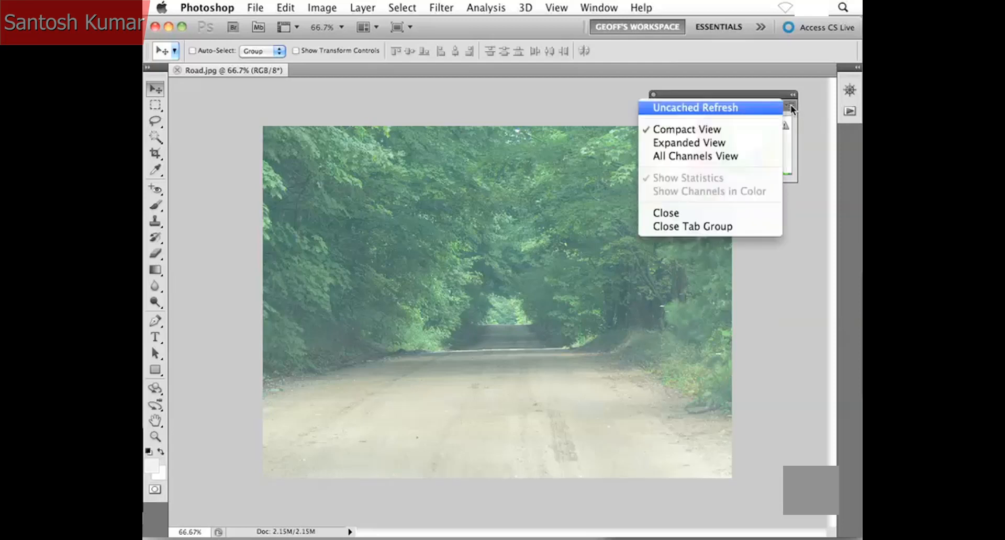
left_click(729, 143)
left_click_drag(747, 98, 711, 102)
mouse_move(754, 173)
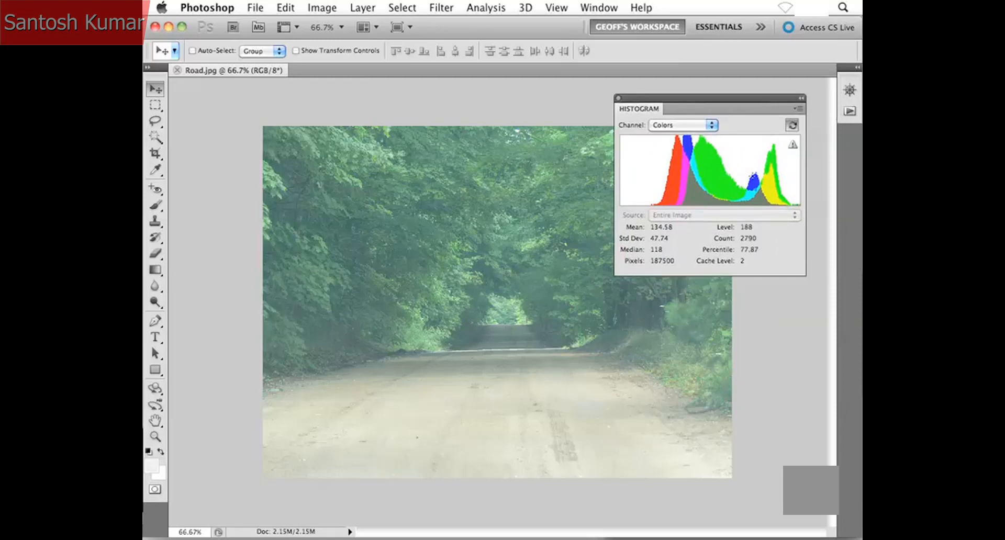
mouse_move(726, 202)
View the histogram's Red, Green, Blue and RGB channels in turn, and return it to Colors.
left_click(711, 127)
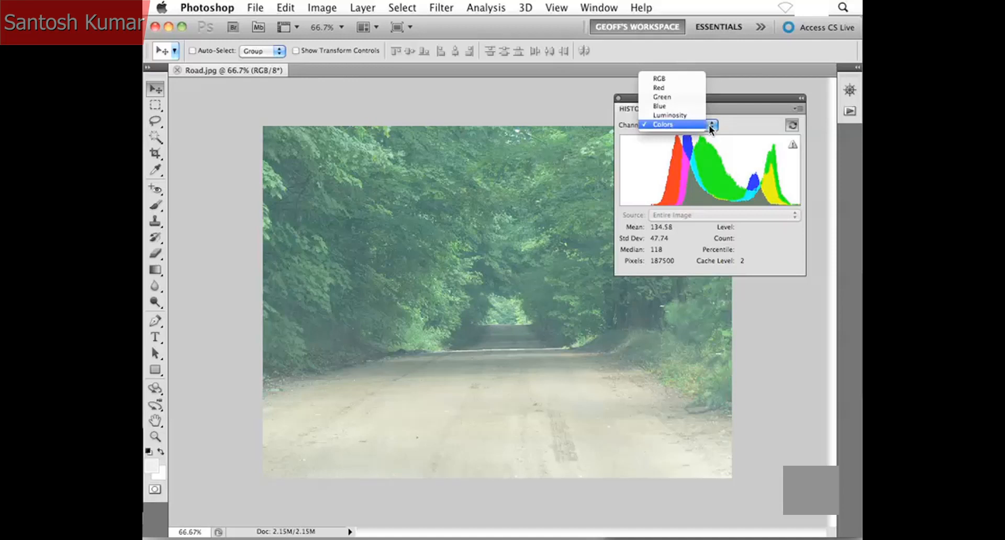
left_click(678, 88)
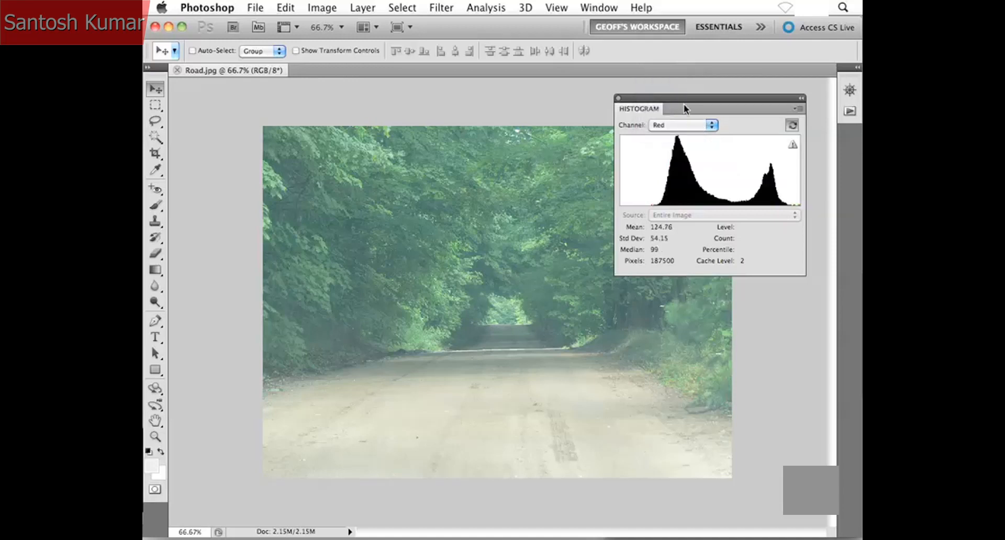
left_click(679, 124)
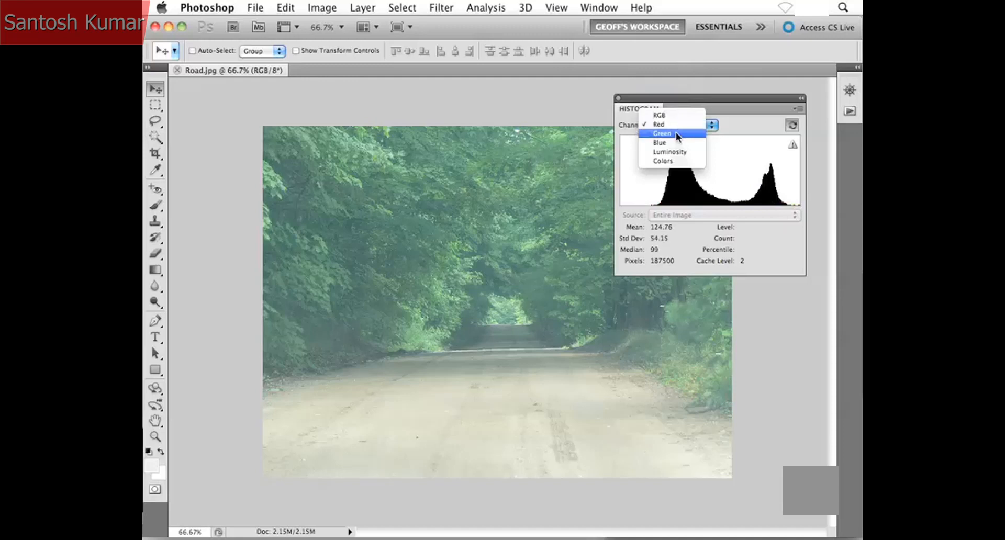
left_click(677, 132)
left_click(683, 126)
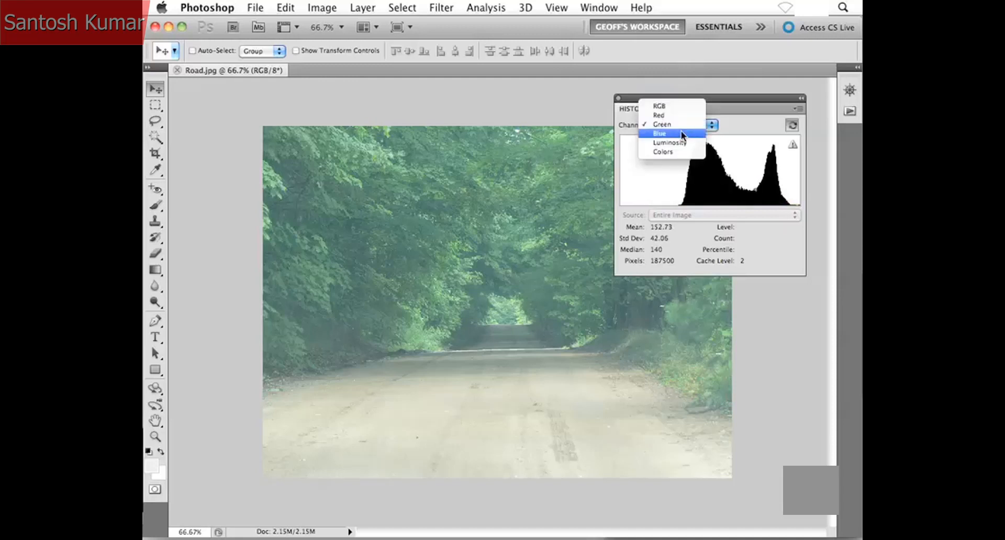
left_click(681, 133)
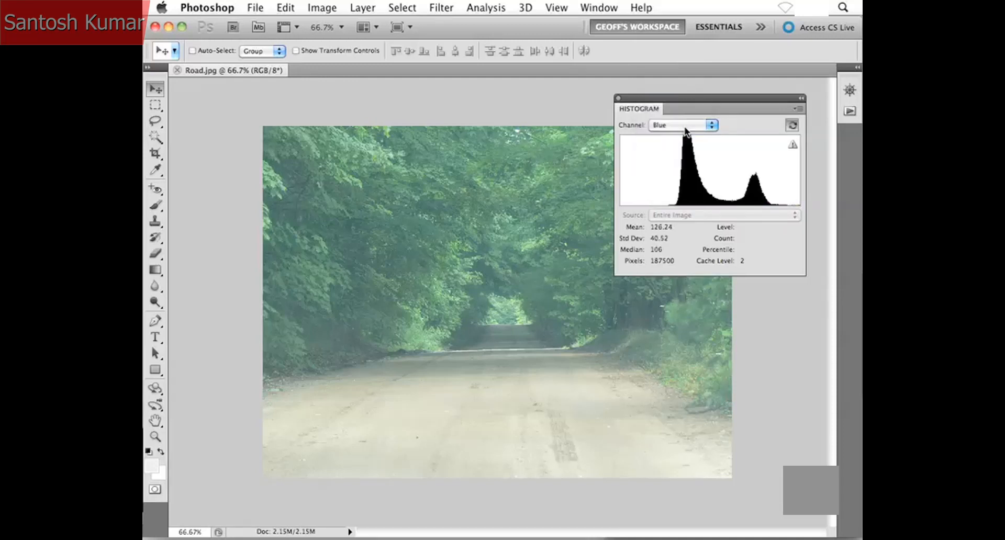
left_click(683, 125)
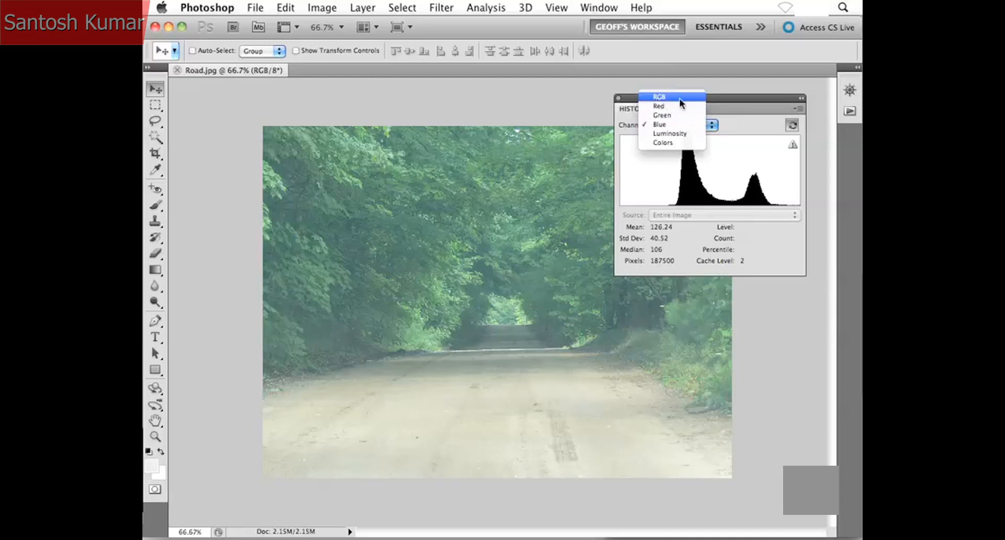
left_click(680, 99)
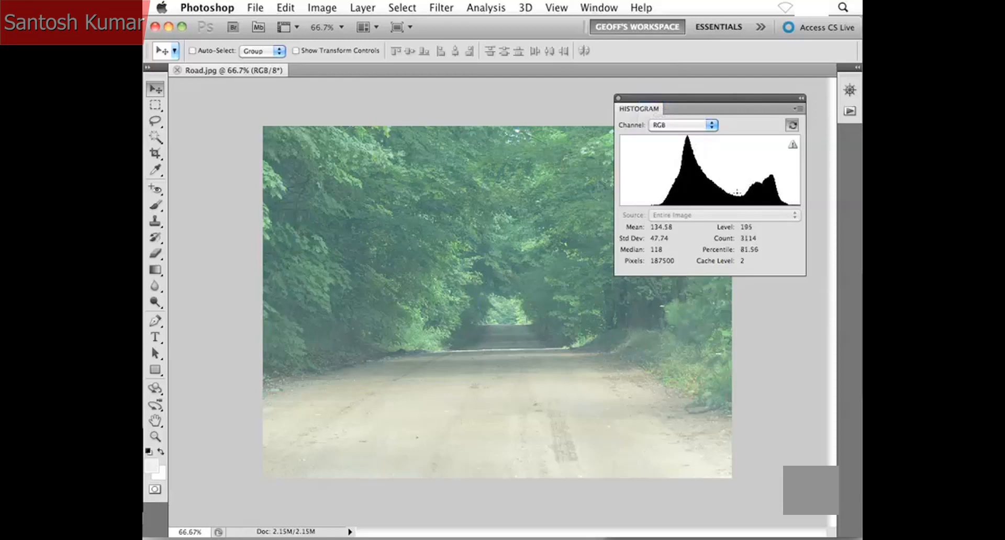
left_click(684, 125)
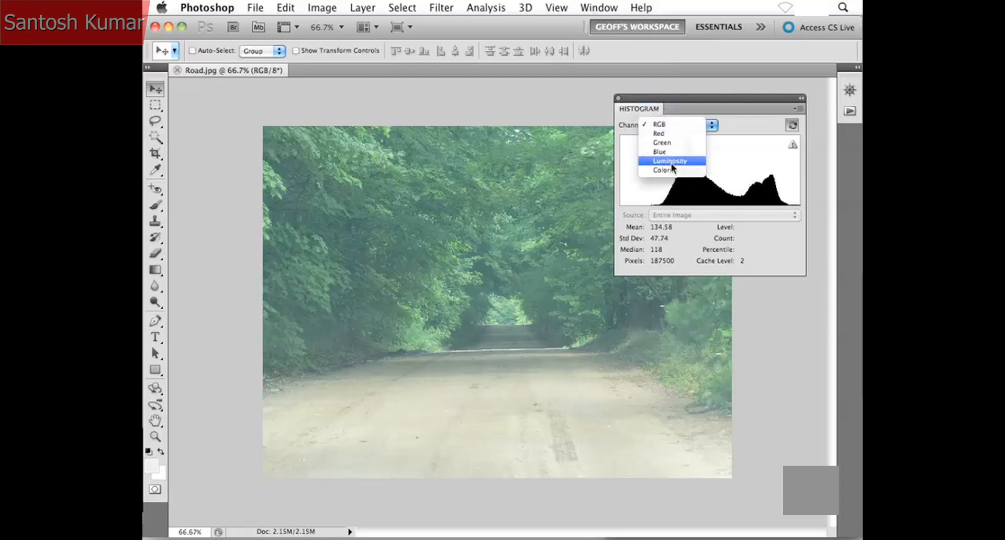
left_click(667, 171)
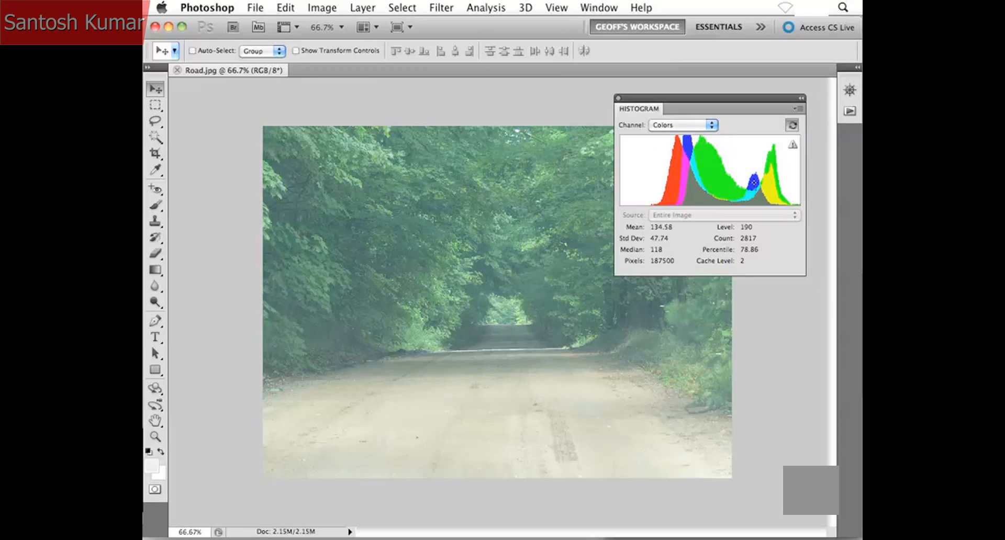
Switch the histogram to All Channels View to show separate red, green and blue graphs.
left_click(799, 109)
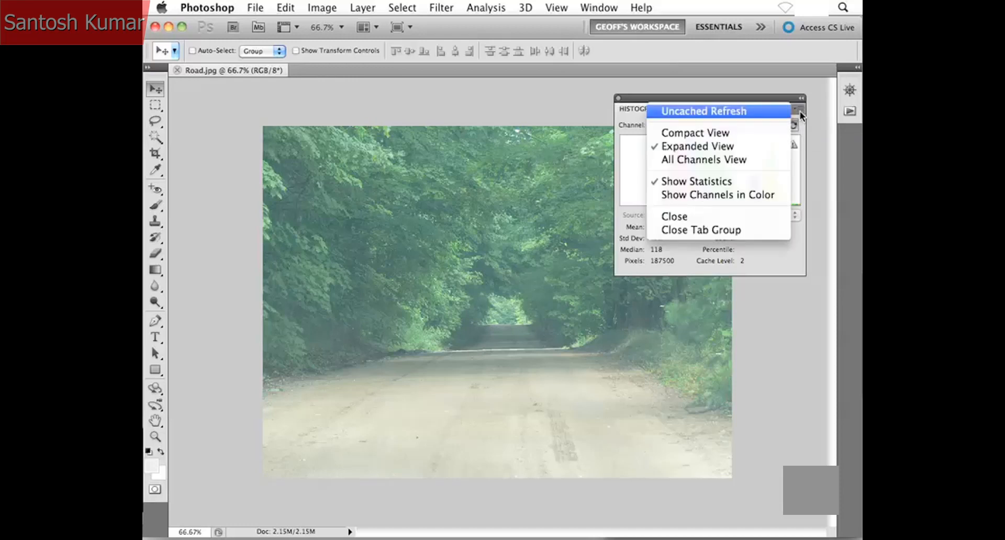
left_click(752, 160)
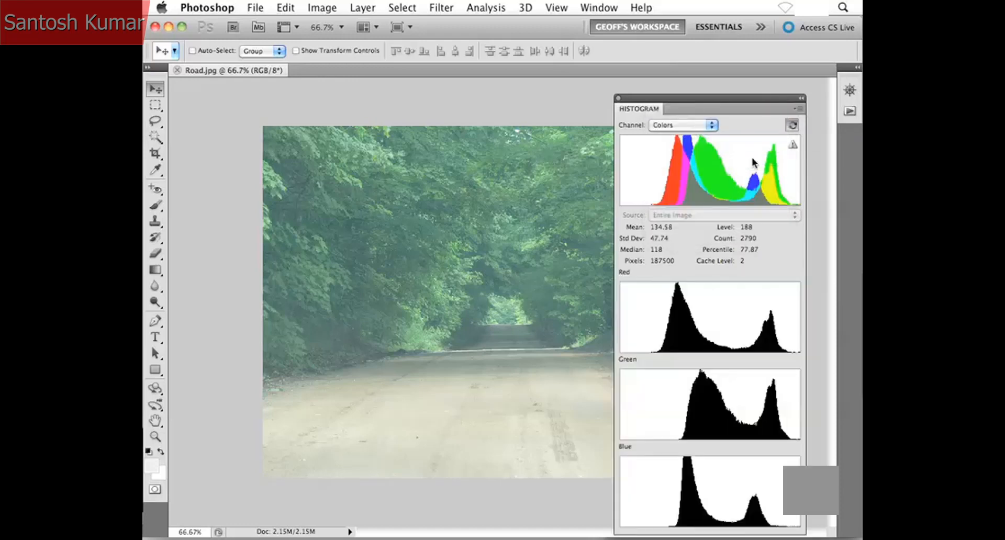
Move the histogram panel up to the upper edge of the workspace and switch it to Compact View.
left_click_drag(746, 99, 753, 63)
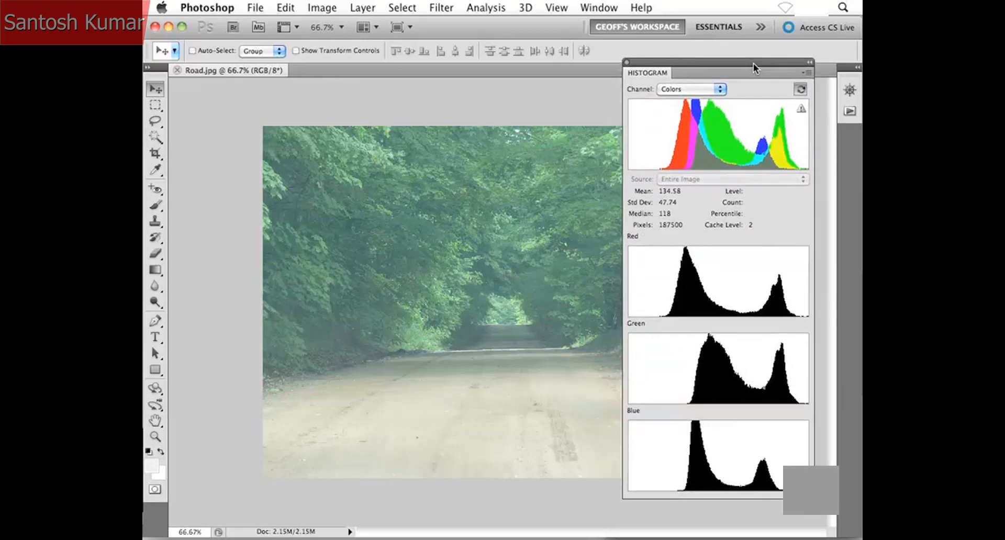
mouse_move(750, 108)
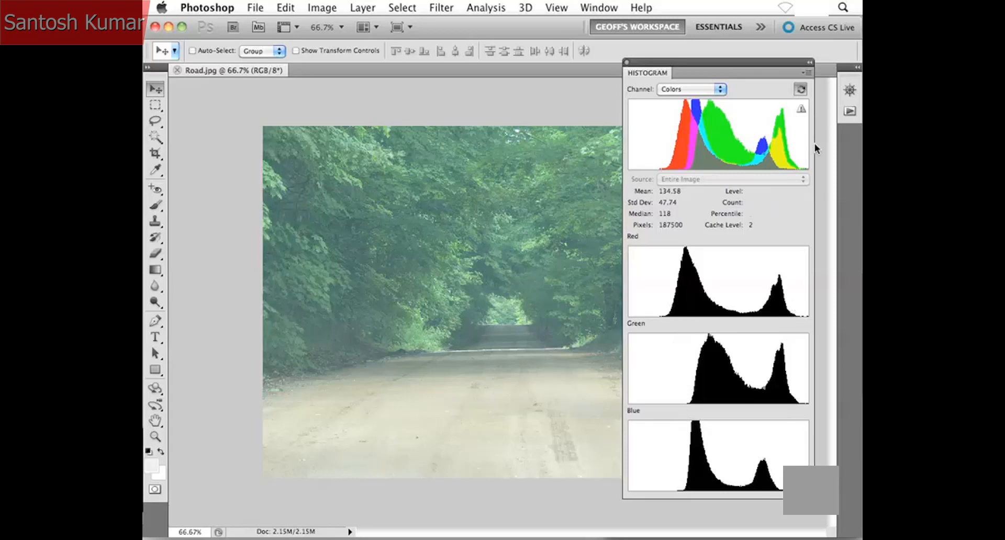
left_click(805, 75)
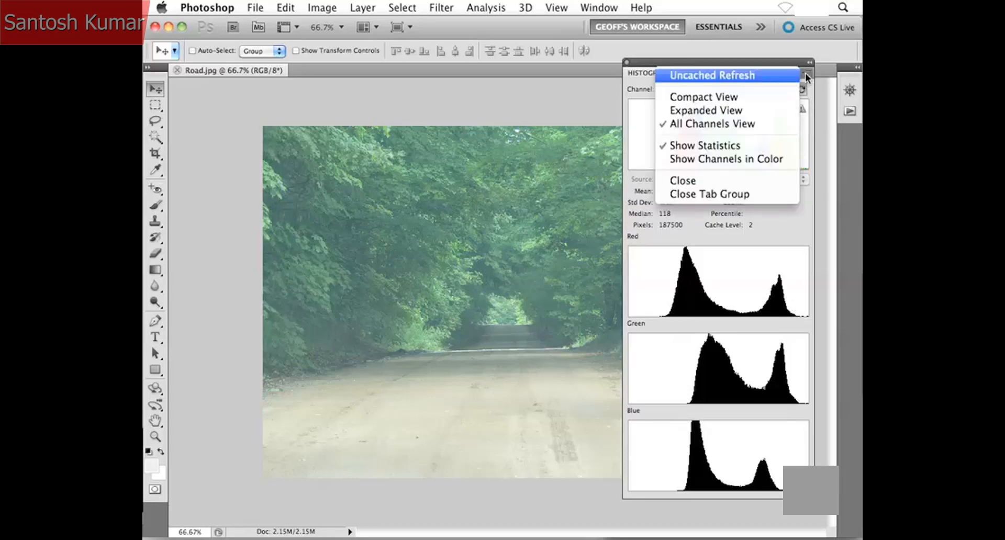
left_click(751, 103)
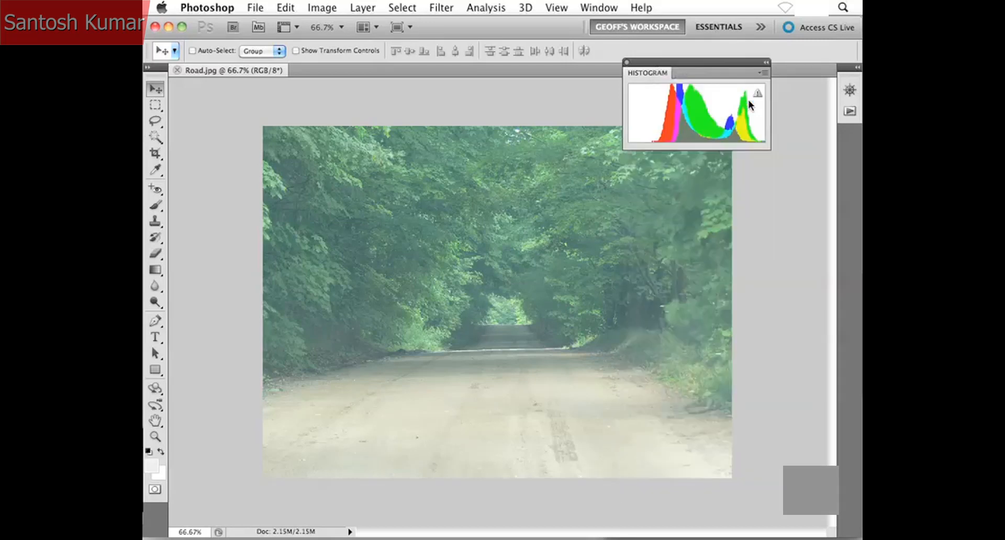
Change the histogram's channel to RGB using Expanded View, and place it in Compact View at the photo's upper-right corner.
left_click(763, 73)
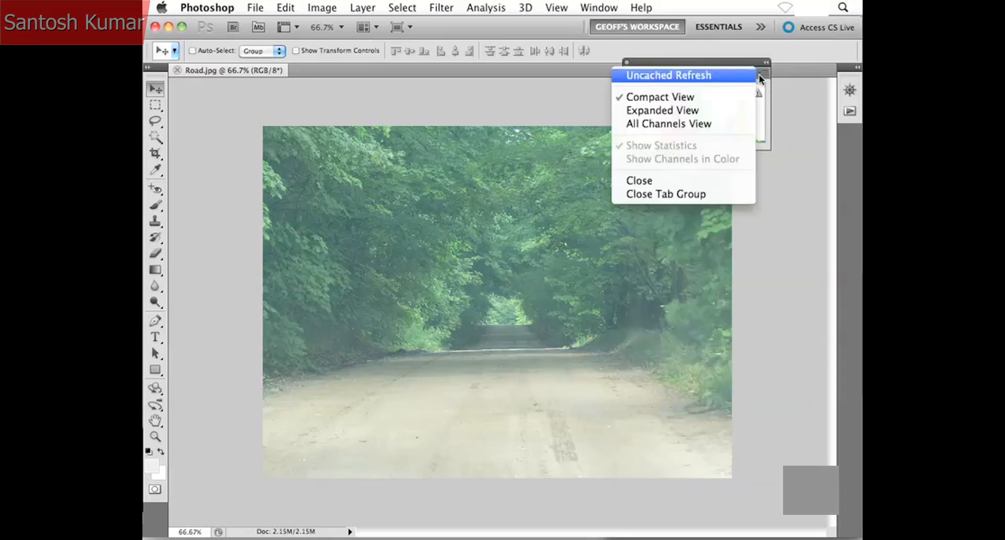
left_click(725, 109)
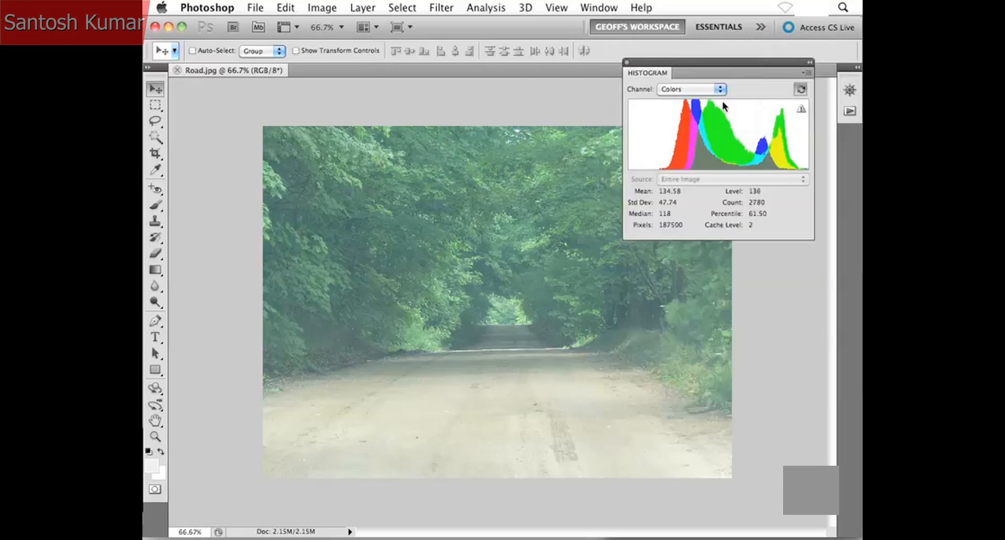
left_click(704, 90)
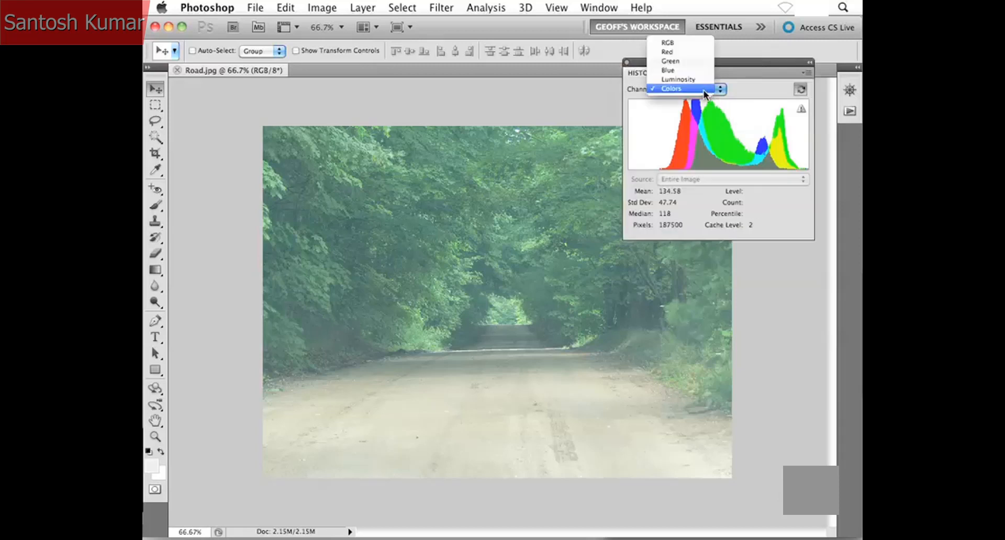
left_click(687, 42)
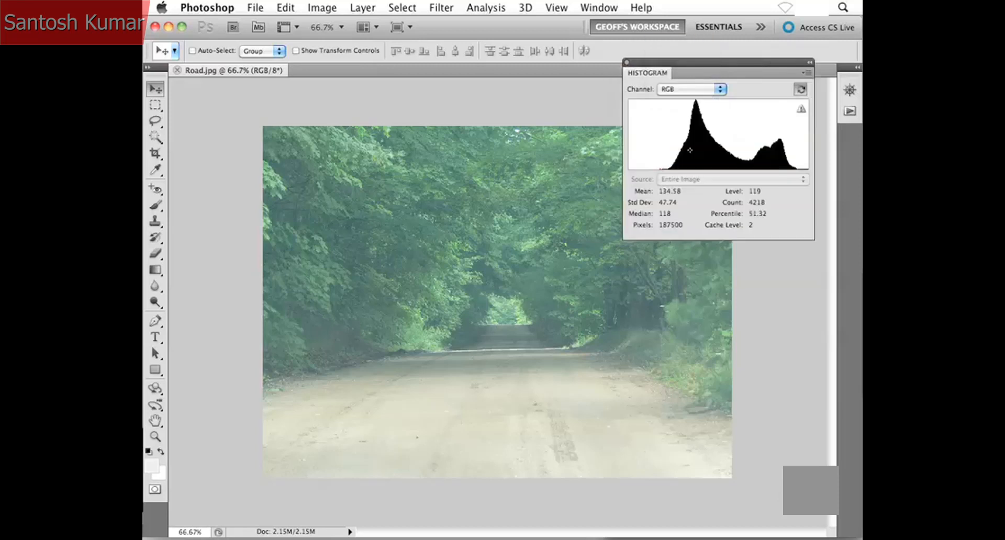
left_click(808, 72)
left_click(763, 98)
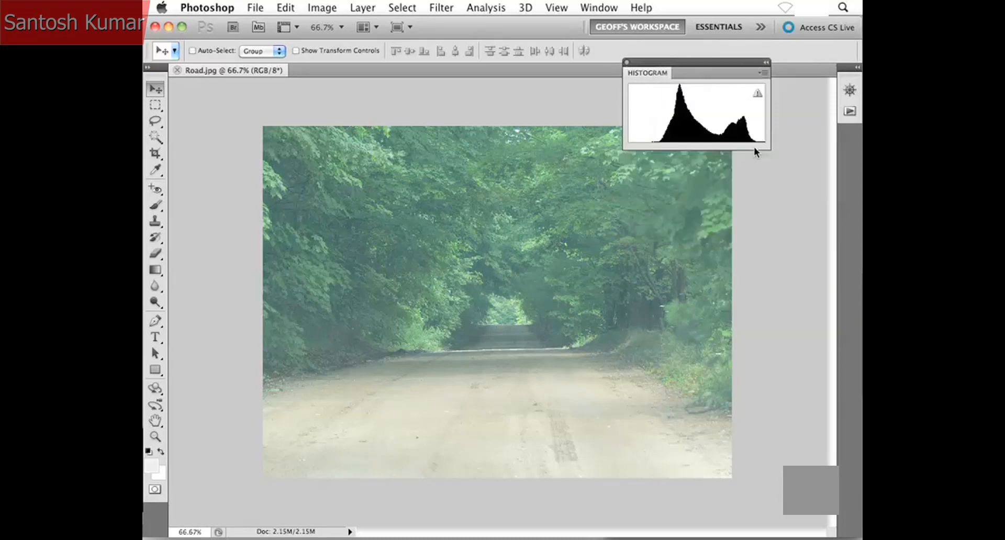
left_click_drag(720, 64, 776, 69)
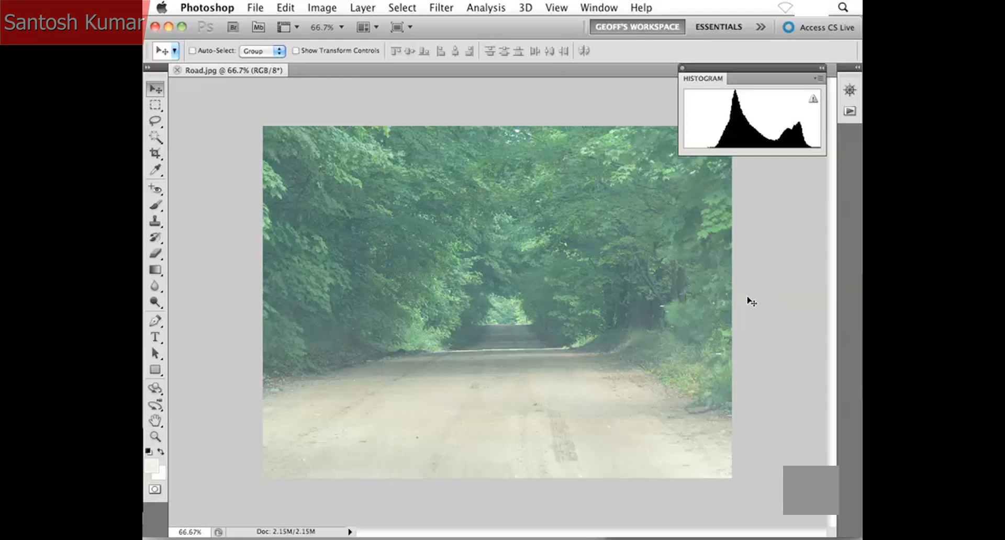
Show the road photo in full screen mode with the menu bar and shift it left, clear of the histogram panel.
key("f")
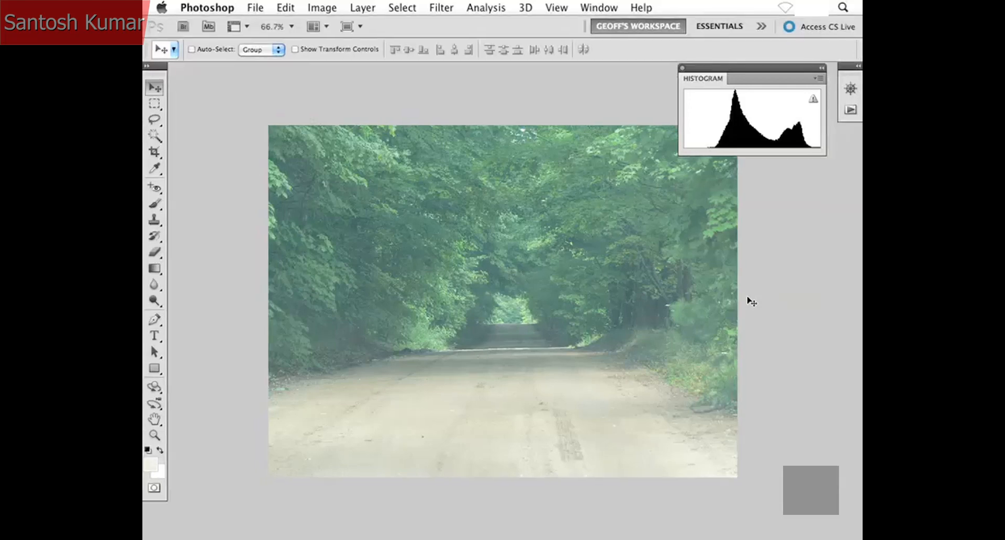
left_click_drag(548, 346, 514, 330)
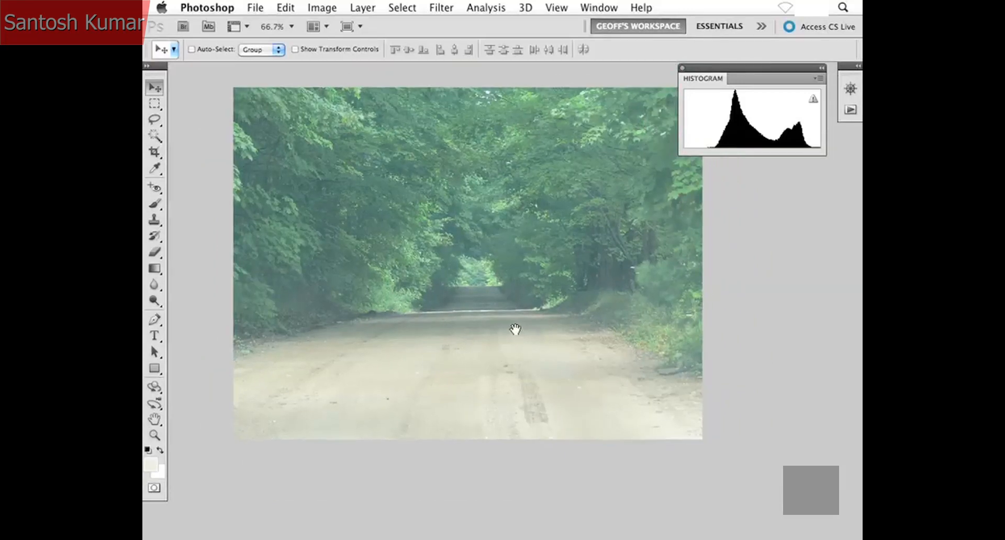
left_click_drag(584, 312, 523, 332)
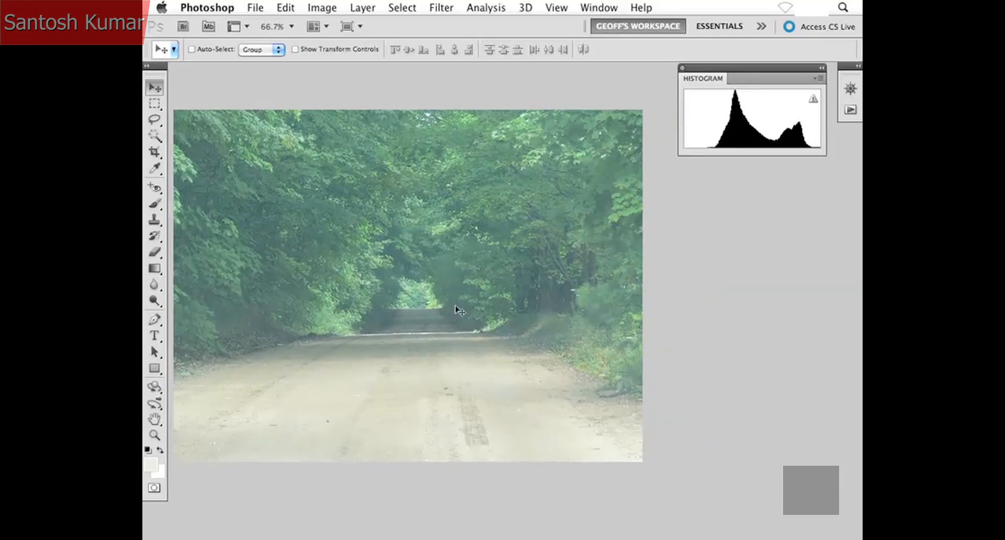
mouse_move(417, 290)
left_mouse_down()
mouse_move(454, 291)
mouse_move(424, 289)
left_mouse_up()
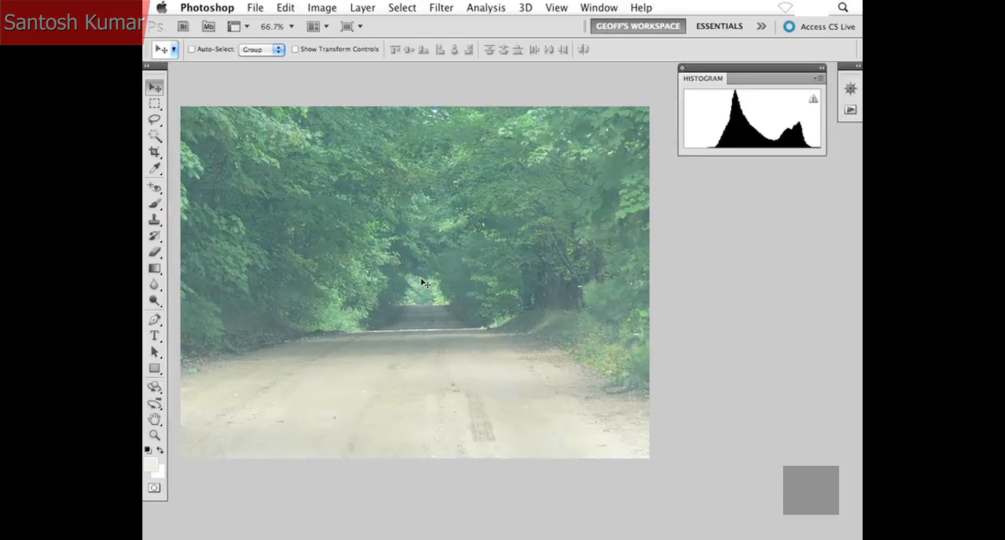
Open the Levels adjustment for the road photo and position its dialog just below the histogram panel.
left_click(324, 10)
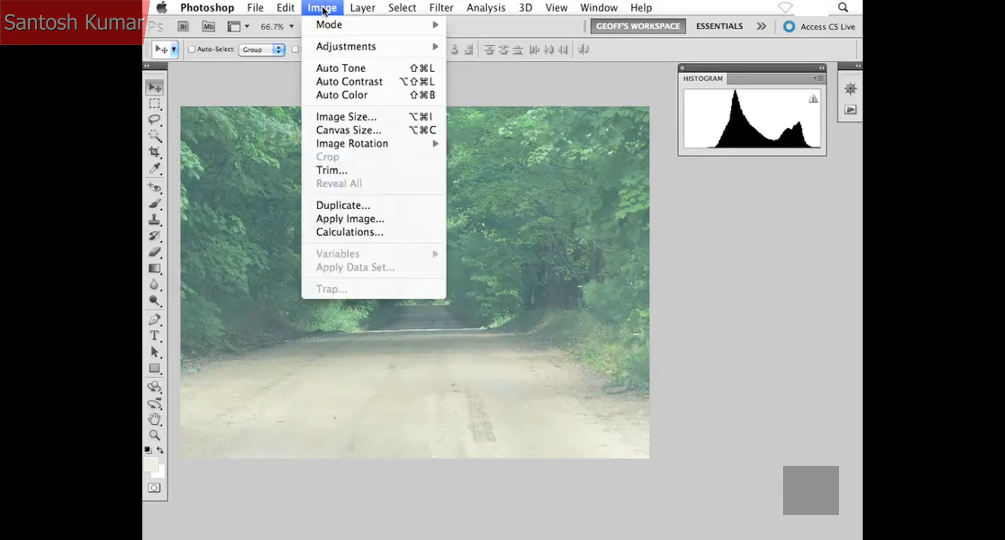
mouse_move(326, 46)
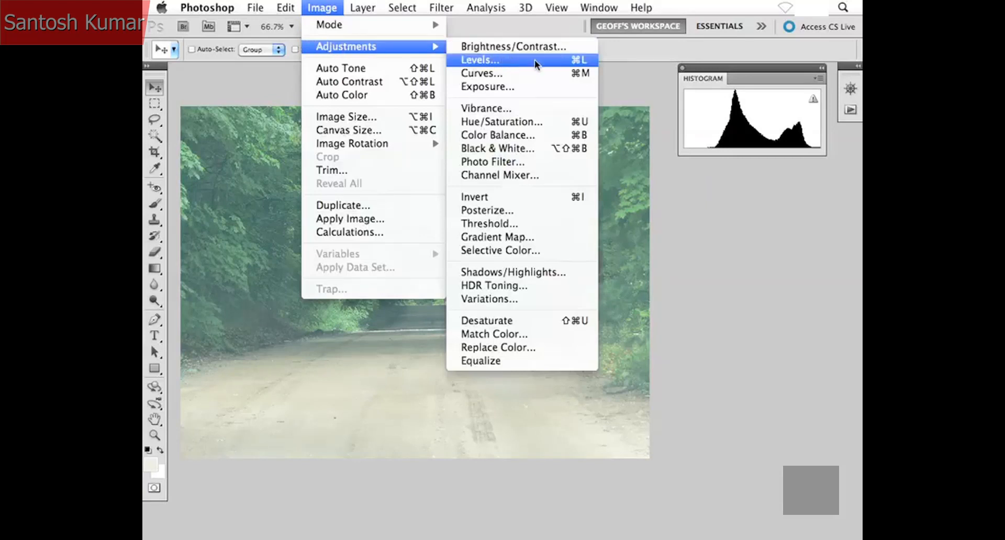
left_click(592, 61)
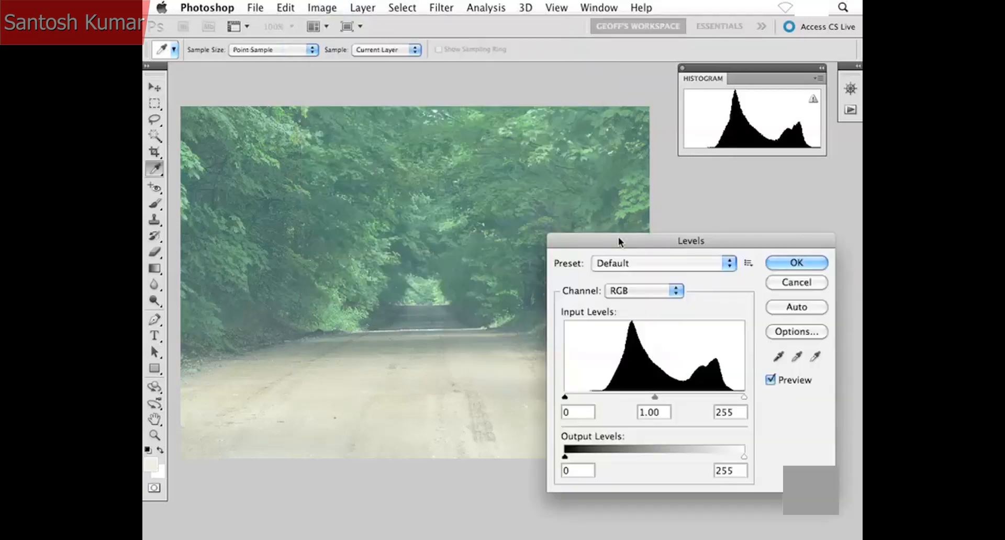
left_click_drag(611, 241, 622, 204)
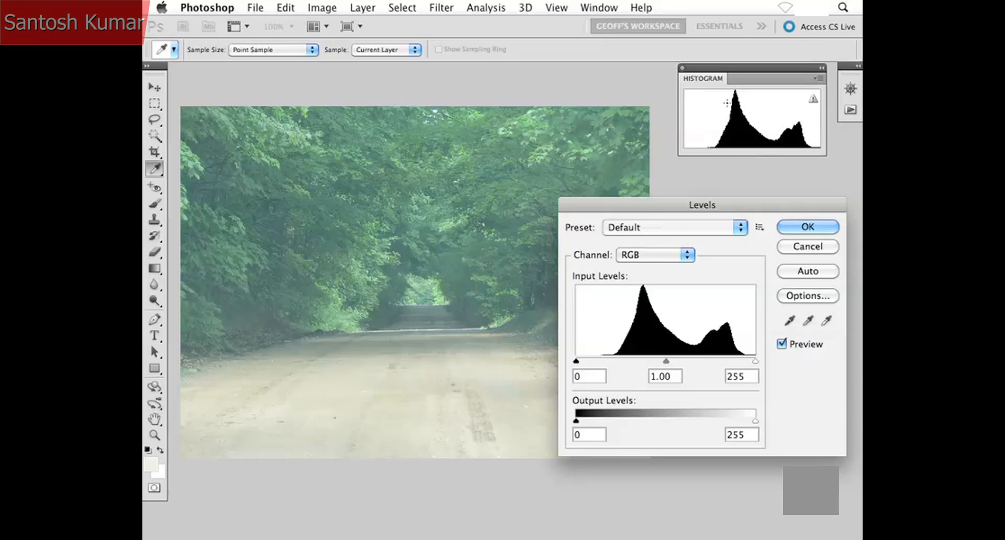
left_click_drag(692, 208, 700, 183)
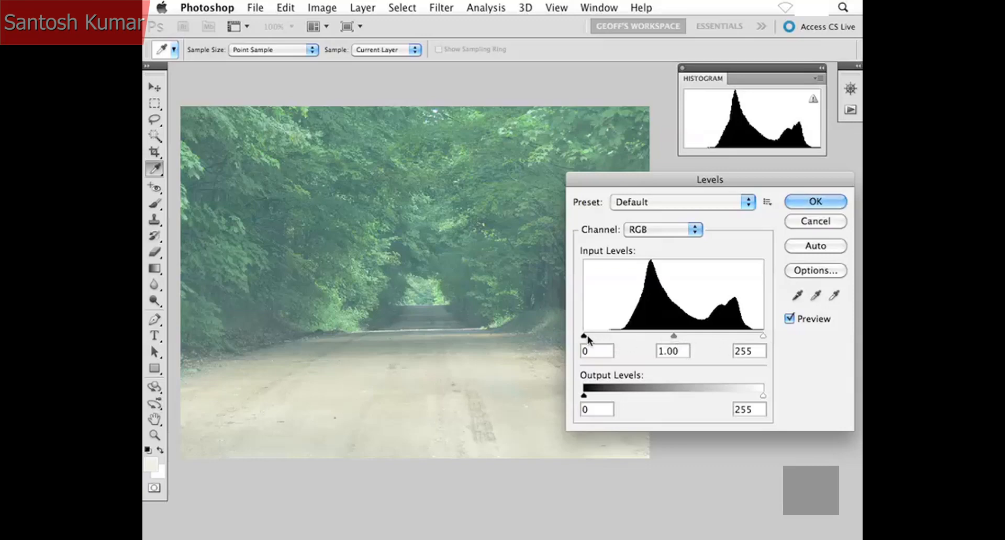
Set the RGB input levels to 60 for the shadows and 234 for the highlights.
left_click_drag(583, 335, 632, 335)
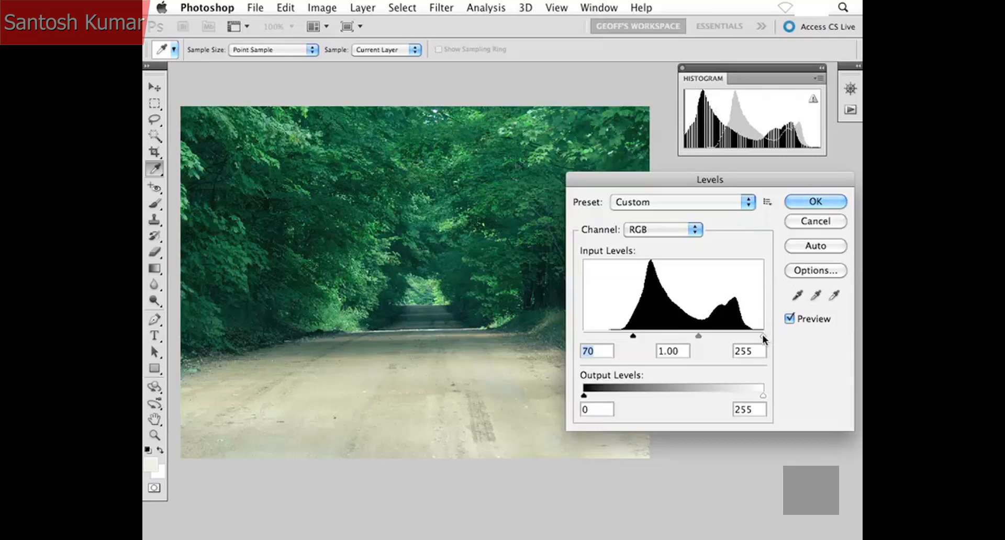
left_click_drag(763, 336, 746, 333)
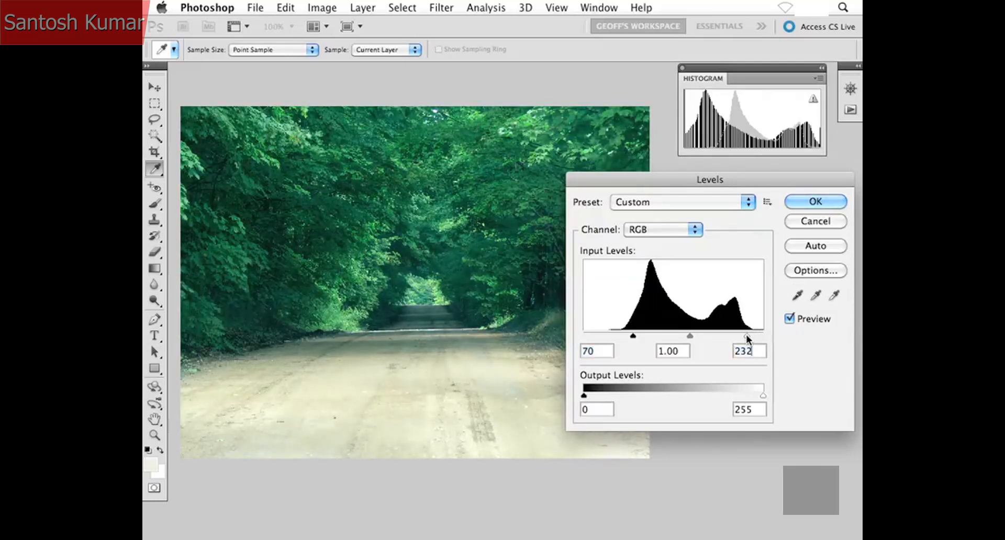
left_click_drag(747, 335, 748, 335)
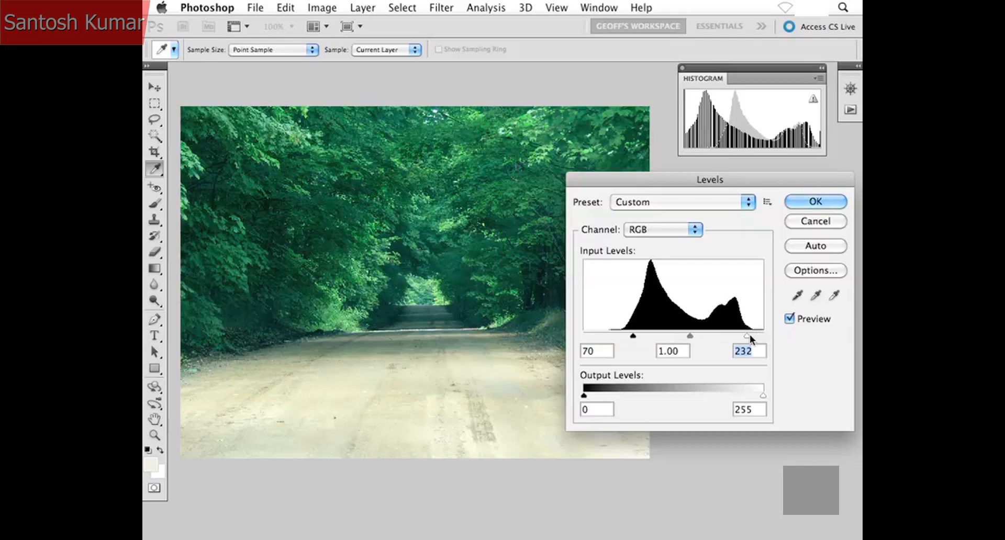
left_click_drag(748, 335, 749, 334)
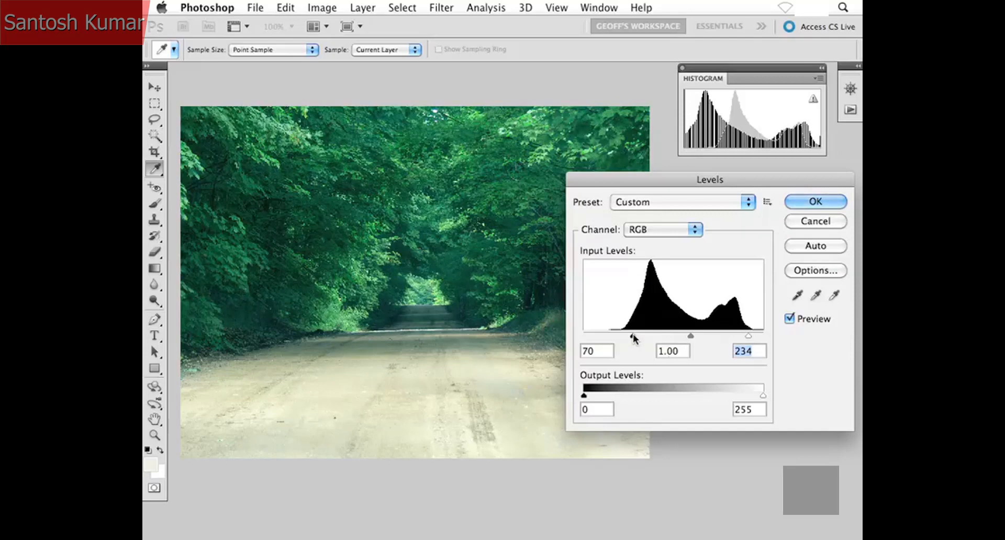
left_click_drag(633, 336, 625, 333)
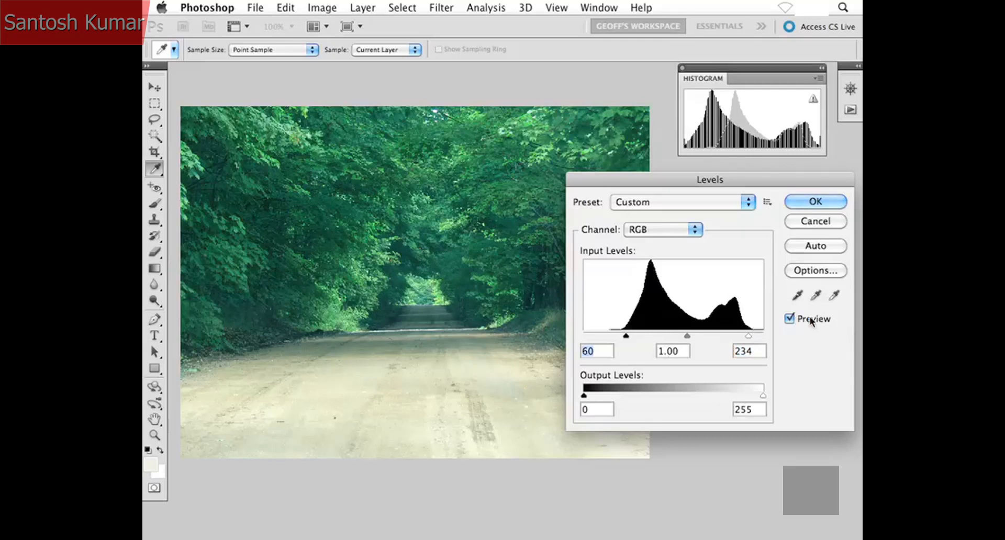
Compare the photo with and without the Levels preview several times, moving the dialog to see more of the image.
left_click_drag(670, 178, 769, 178)
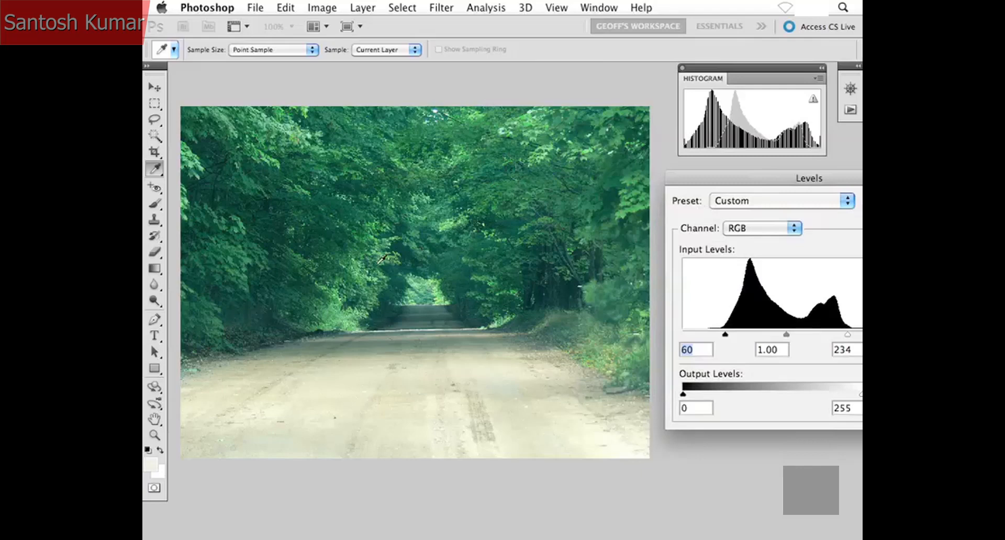
left_click_drag(692, 177, 562, 176)
left_click(769, 319)
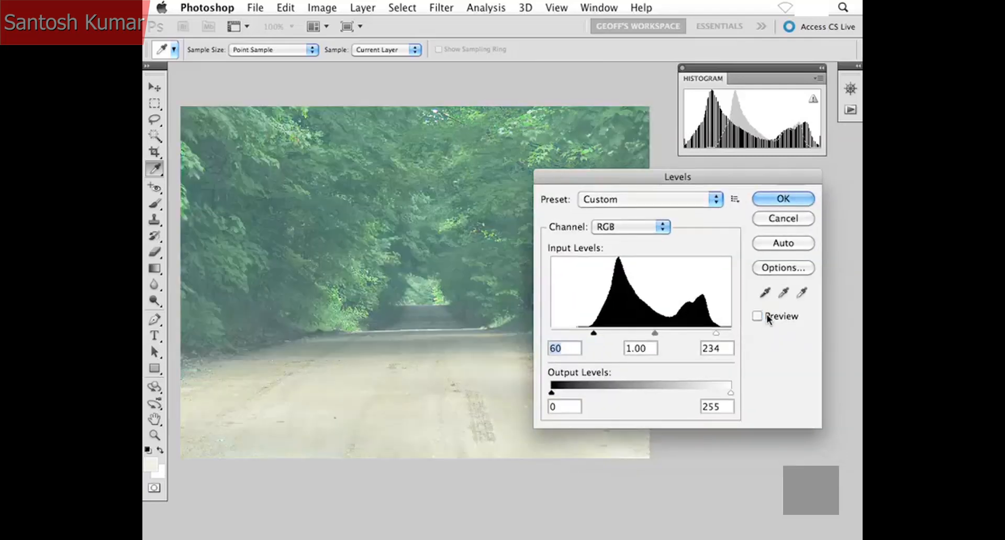
left_click(768, 319)
left_click(768, 318)
left_click(769, 318)
left_click_drag(673, 174, 728, 176)
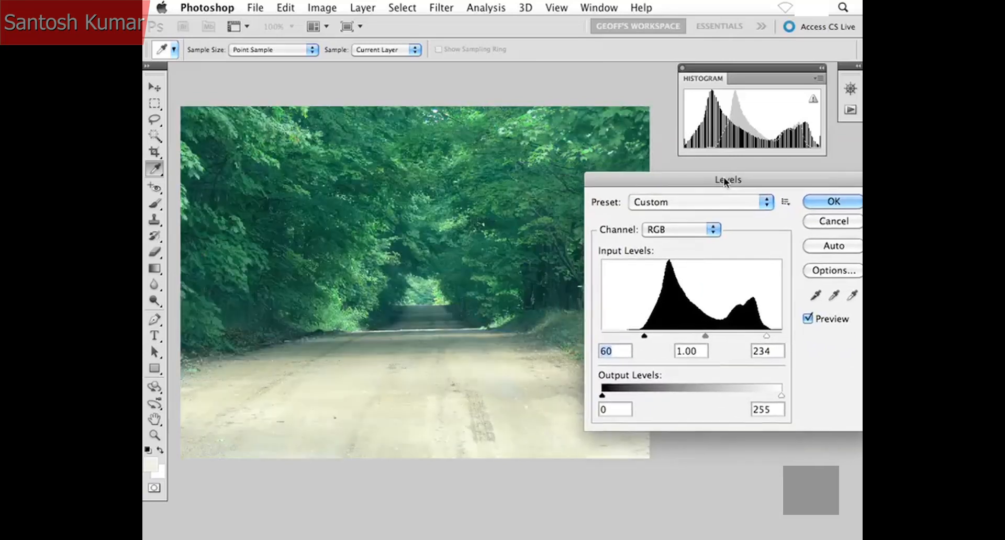
left_click(812, 319)
left_click(812, 318)
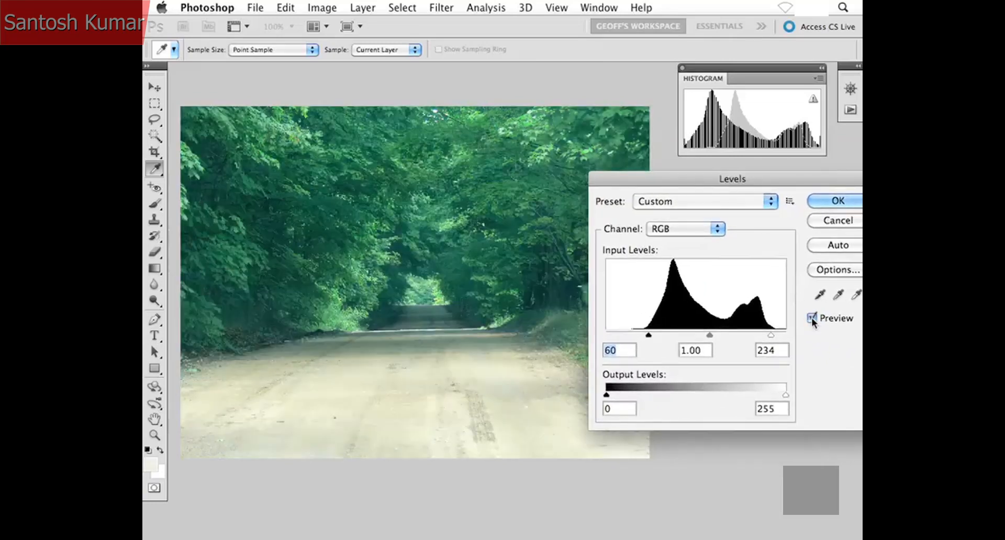
left_click(812, 319)
left_click(812, 318)
left_click_drag(805, 179, 784, 182)
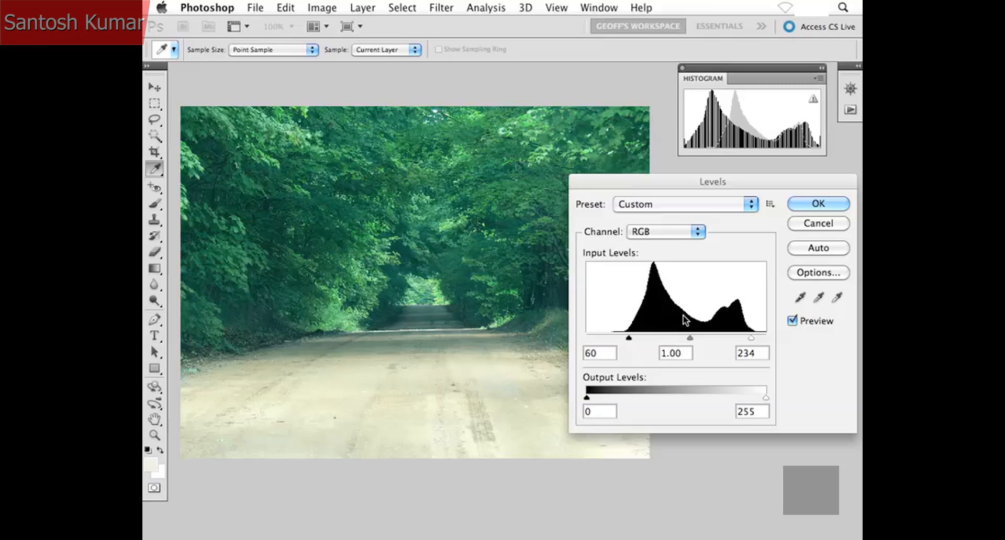
Fine-tune the RGB input levels to 55 for the shadows and 233 for the highlights.
left_click(683, 184)
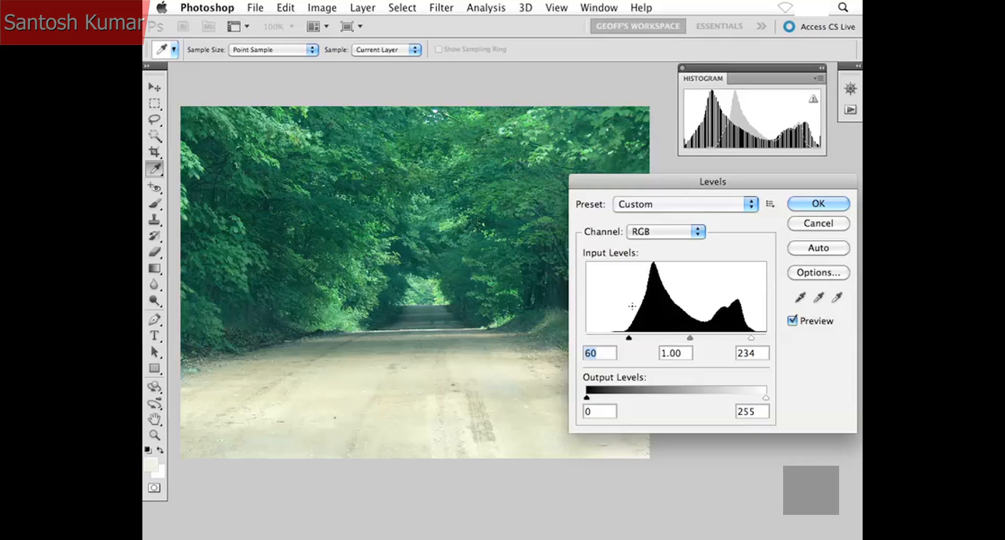
left_click_drag(629, 341, 631, 341)
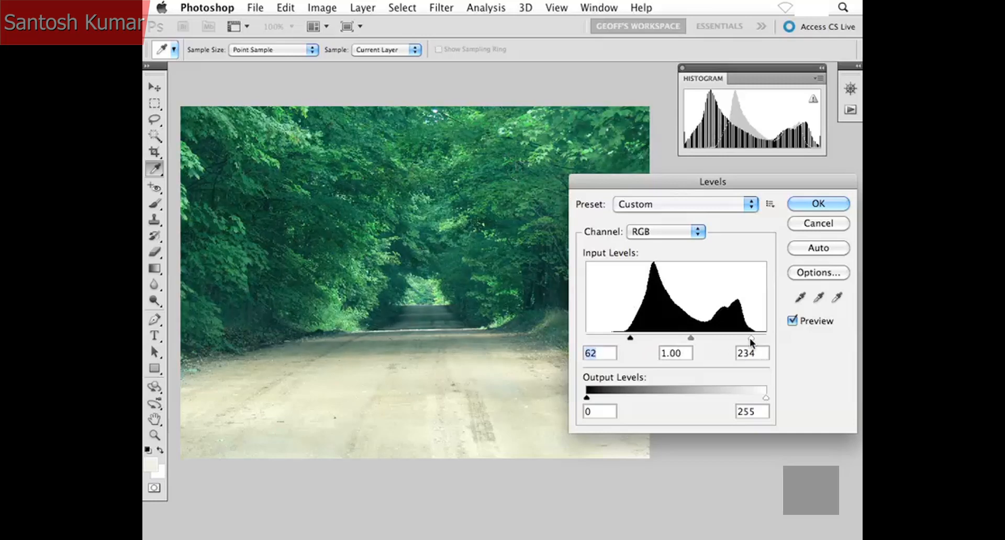
left_click_drag(748, 339, 751, 341)
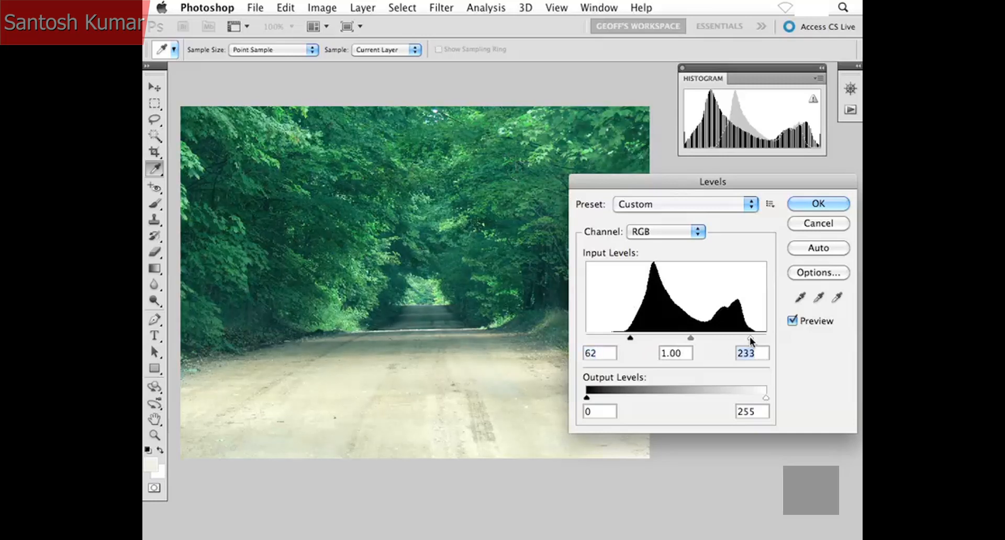
left_click(601, 354)
double_click(601, 353)
double_click(756, 355)
left_click_drag(630, 339, 628, 341)
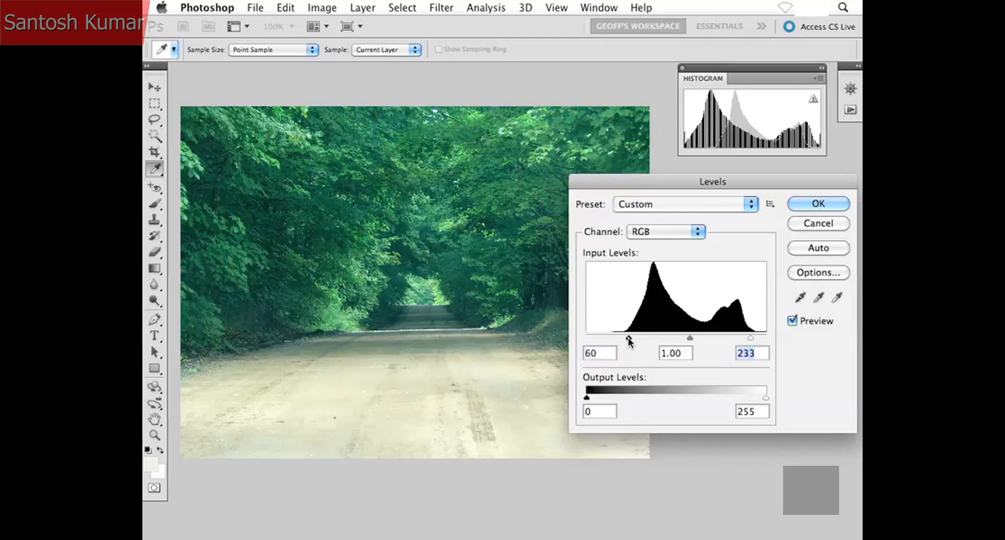
double_click(598, 355)
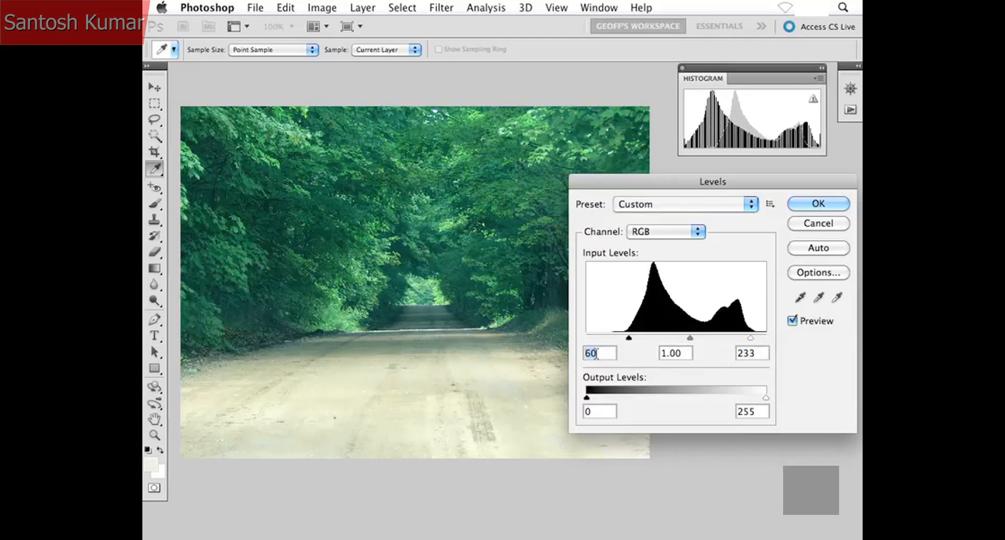
type("55")
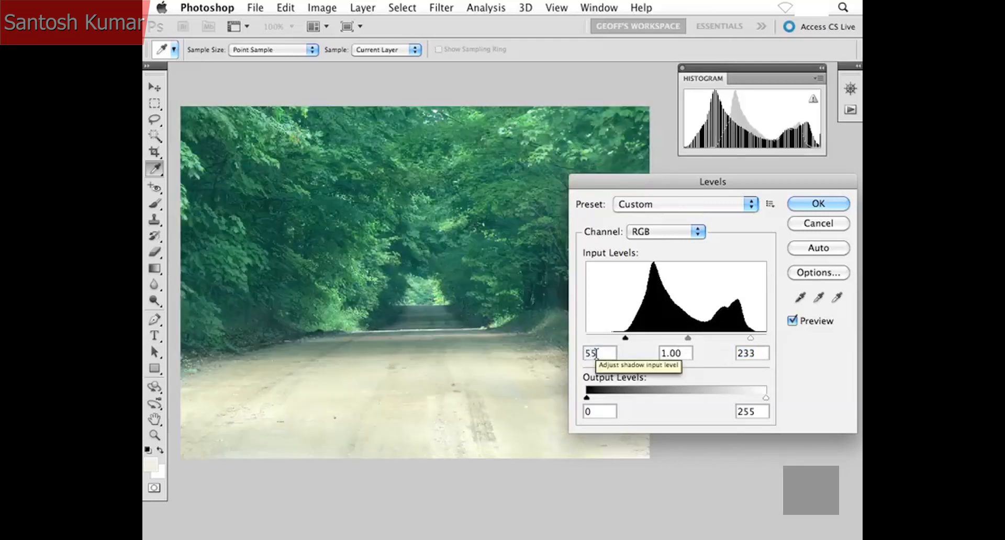
Raise the RGB shadow input level to 75 in the Levels adjustment.
left_click_drag(597, 354, 578, 354)
type("75")
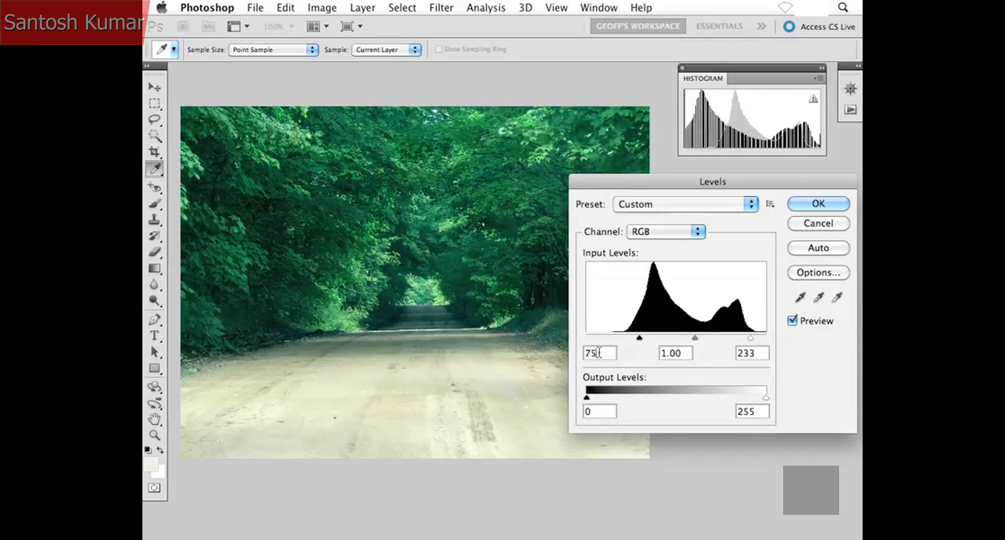
left_click_drag(600, 353, 580, 356)
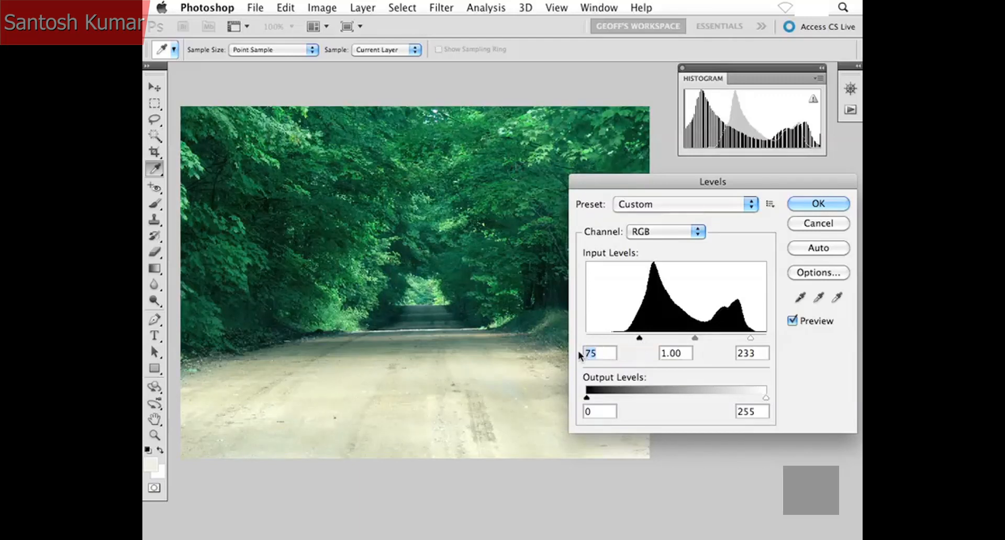
Set the RGB input levels to 60 for the shadows and 230 for the highlights.
left_click(755, 353)
double_click(755, 353)
left_click_drag(640, 338, 628, 340)
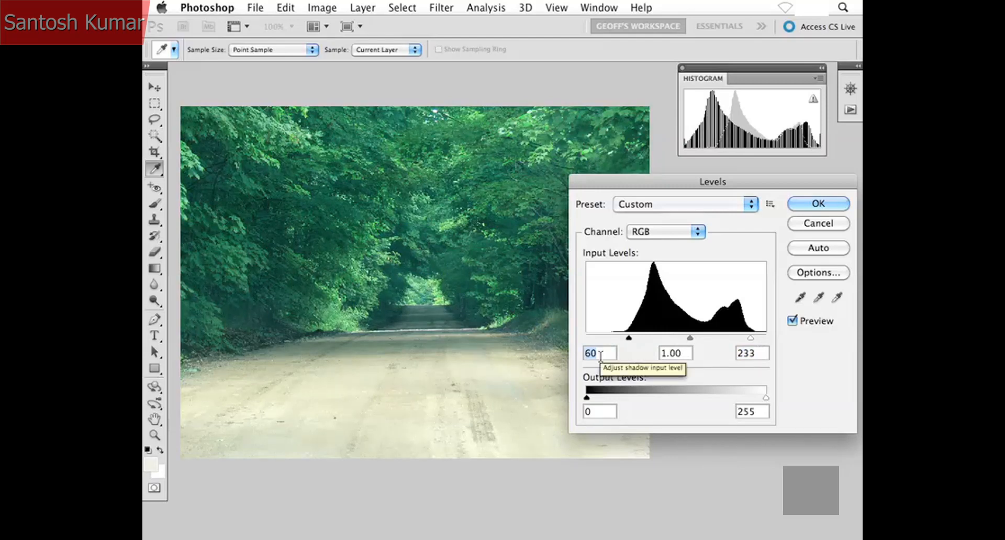
left_click(758, 353)
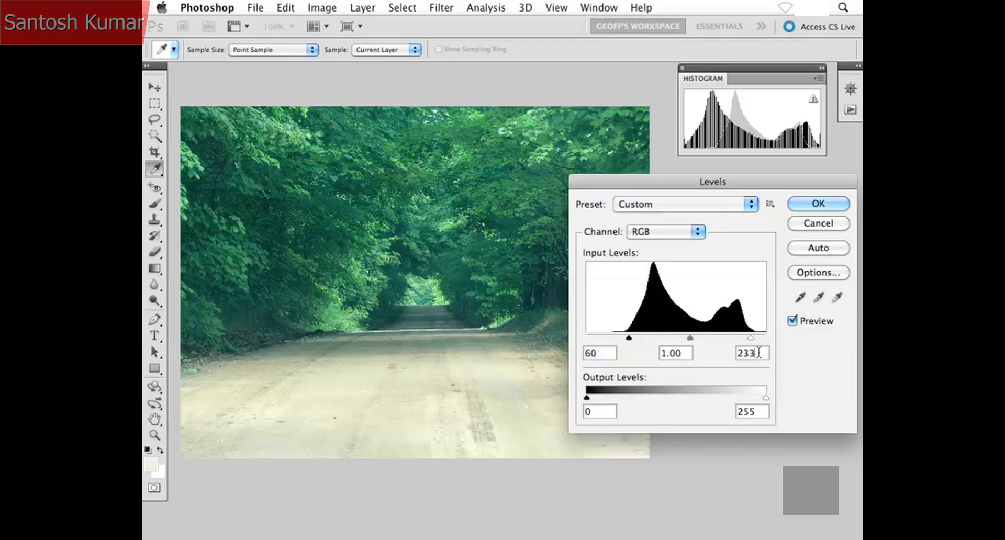
left_click_drag(759, 353, 733, 353)
left_click_drag(751, 338, 748, 338)
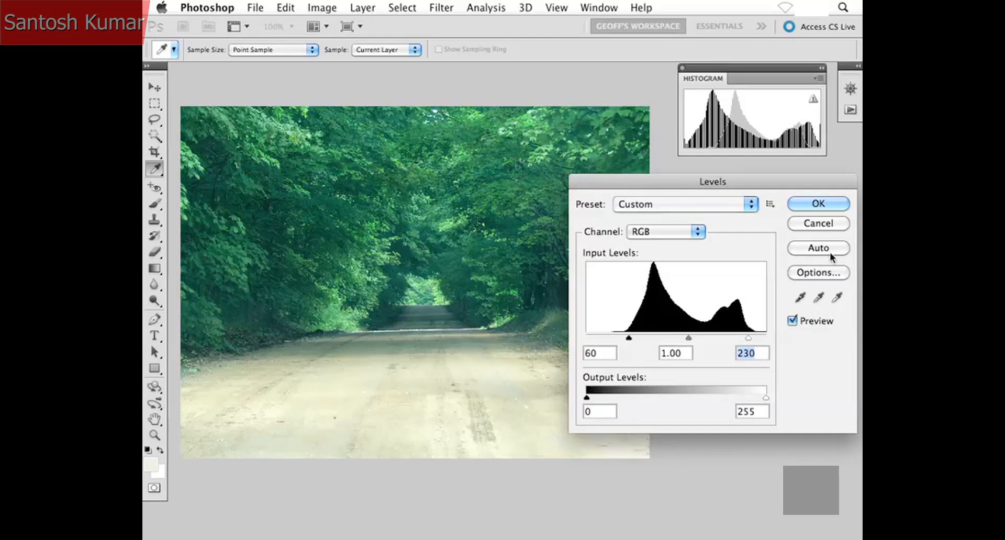
Reset the Levels settings and apply the automatic correction, moving the dialog aside briefly to inspect the road photo.
key("alt")
left_click(799, 227, "alt")
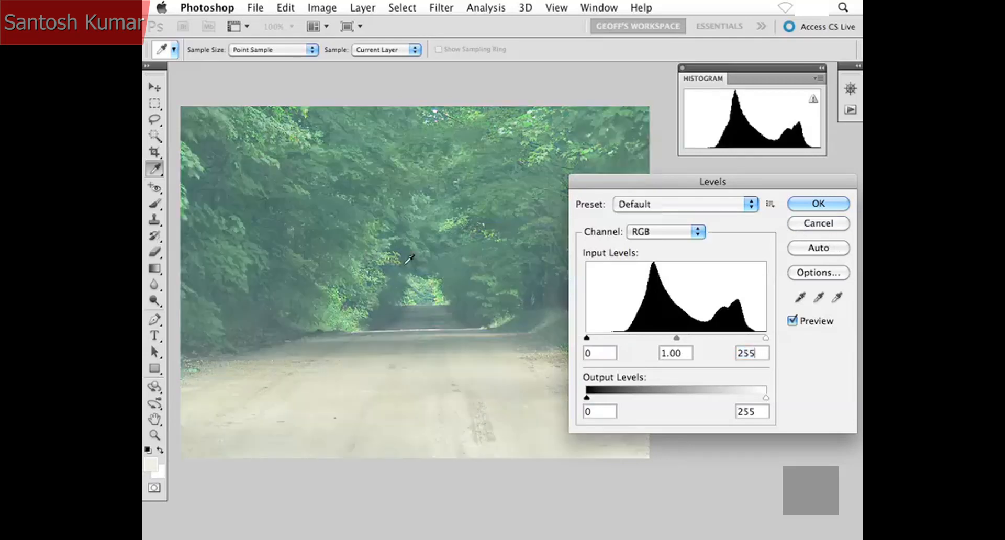
left_click(796, 250)
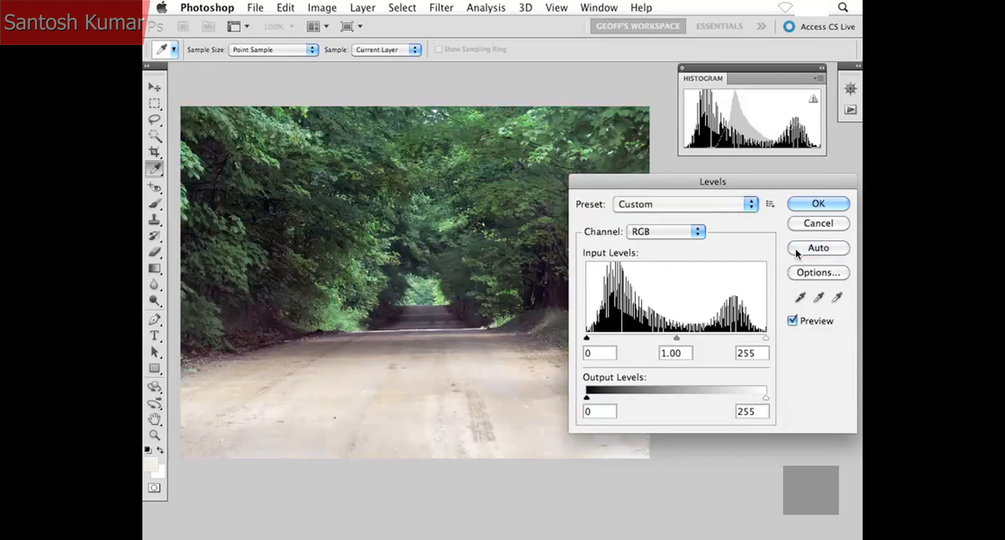
left_click_drag(606, 181, 666, 192)
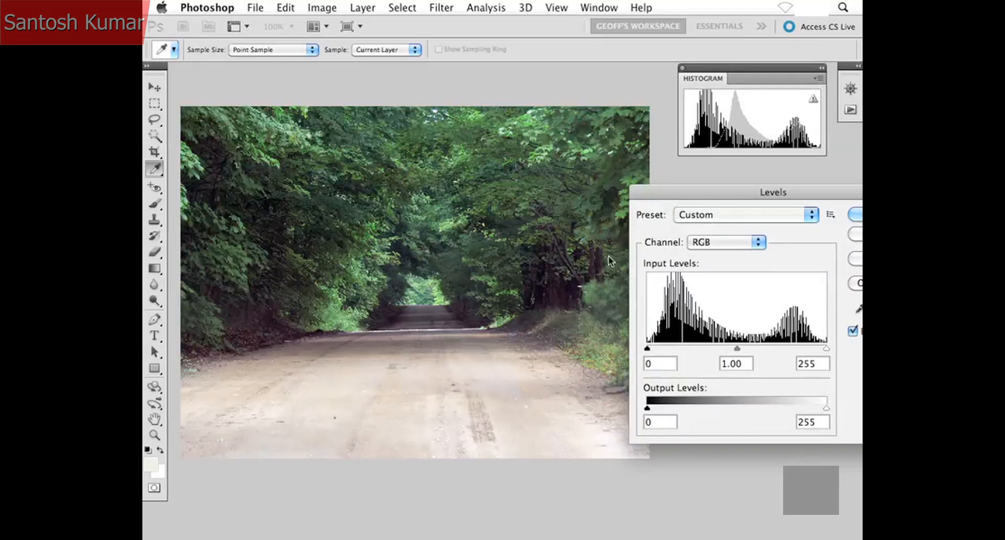
left_click_drag(649, 193, 586, 182)
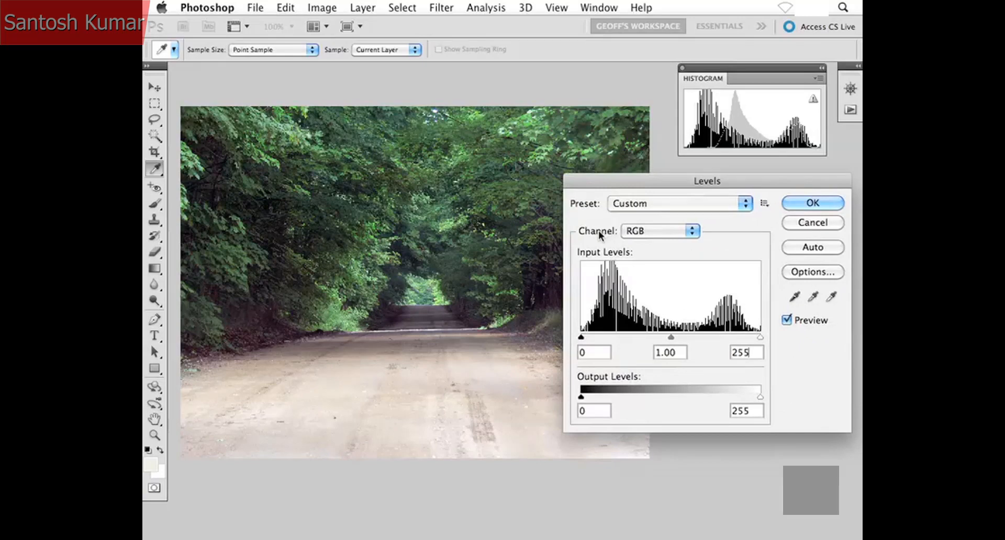
Adjust the Red channel's input levels to 58 for the shadows and 232 for the highlights.
left_click(652, 231)
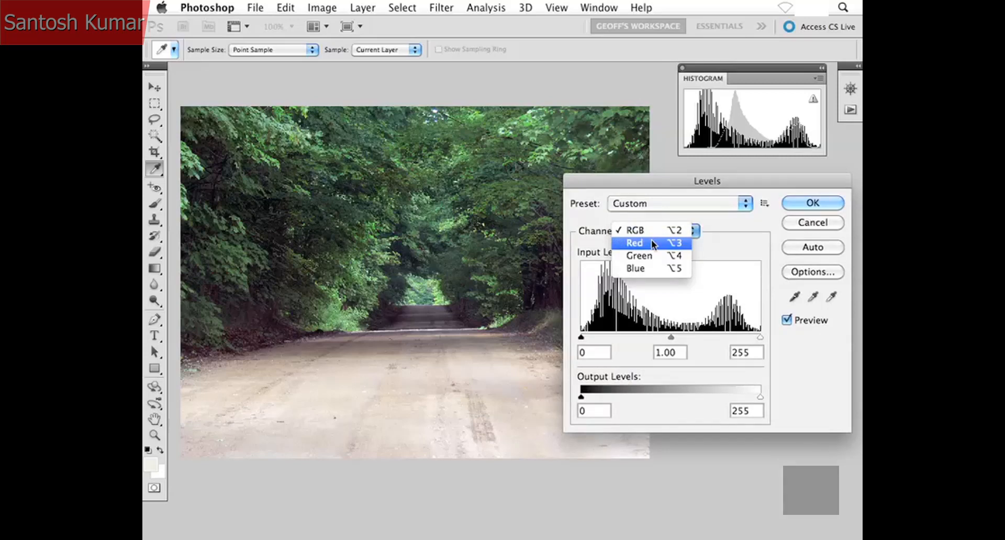
left_click(653, 242)
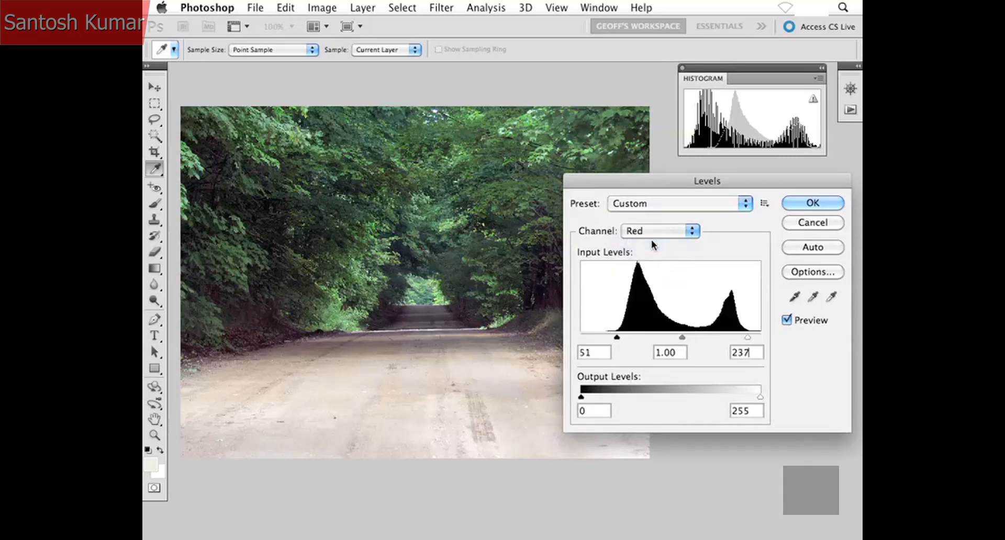
left_click_drag(616, 341, 622, 341)
left_click_drag(747, 338, 744, 335)
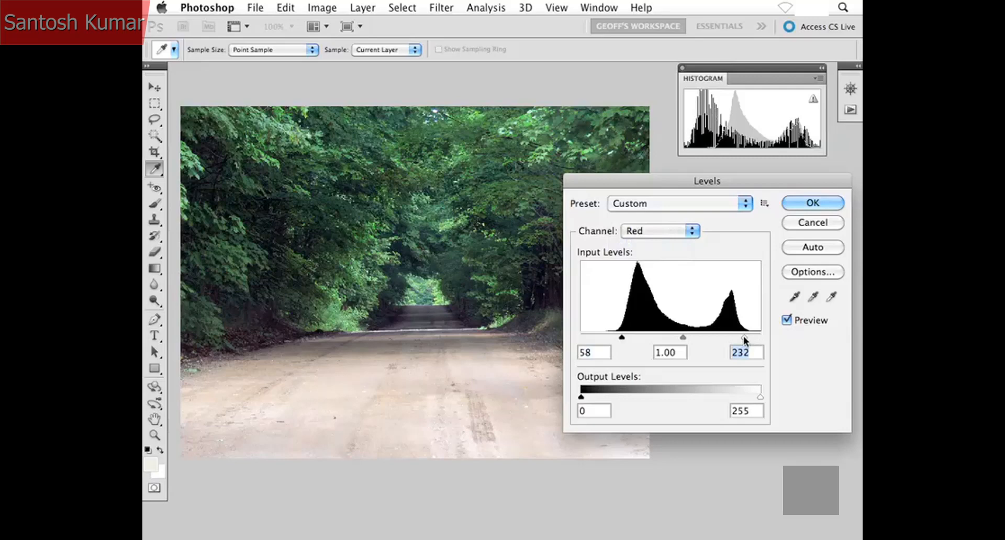
Reset the Levels settings and set the Red channel's input levels manually to 58 for the shadows and 229 for the highlights.
left_click(803, 224, "alt")
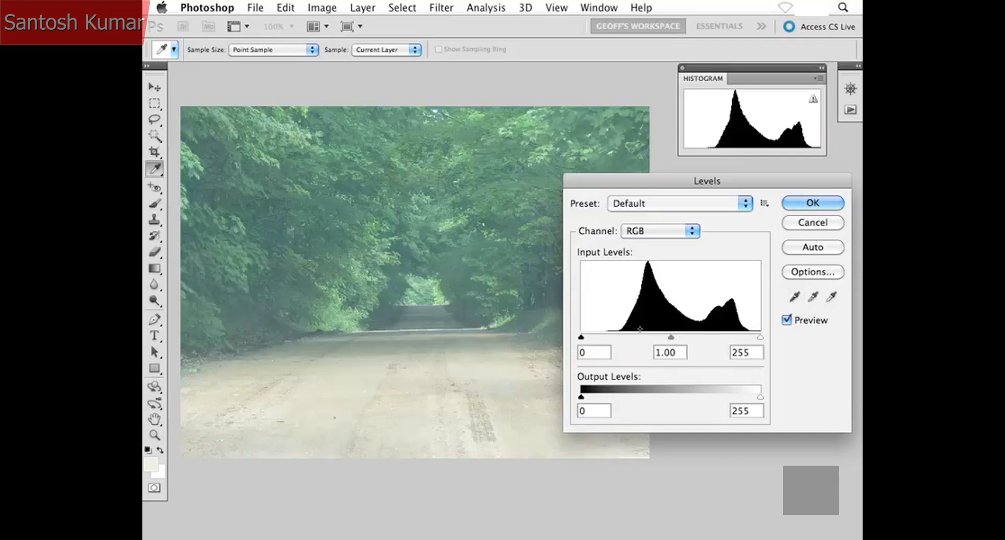
left_click(682, 234)
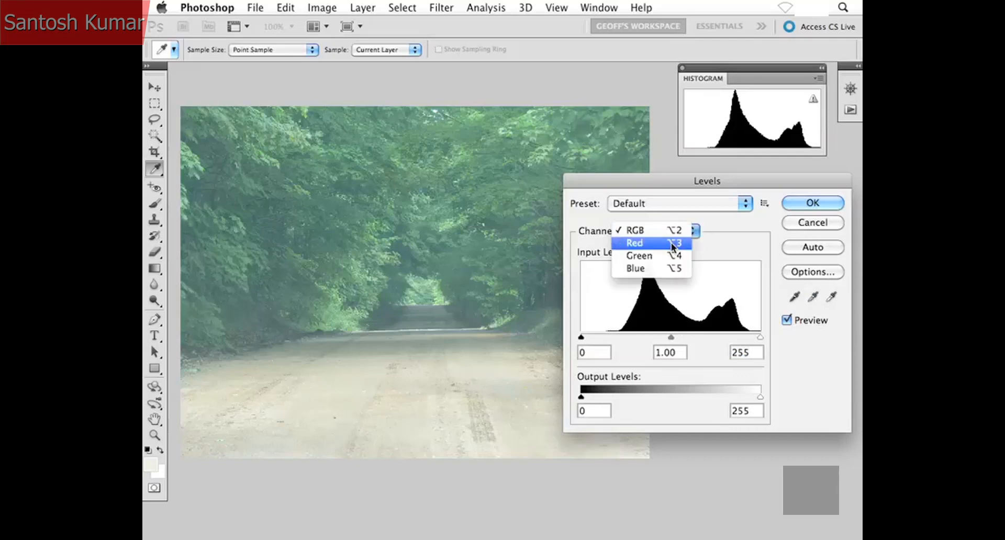
left_click(671, 243)
left_click_drag(582, 338, 620, 338)
left_click_drag(759, 338, 741, 337)
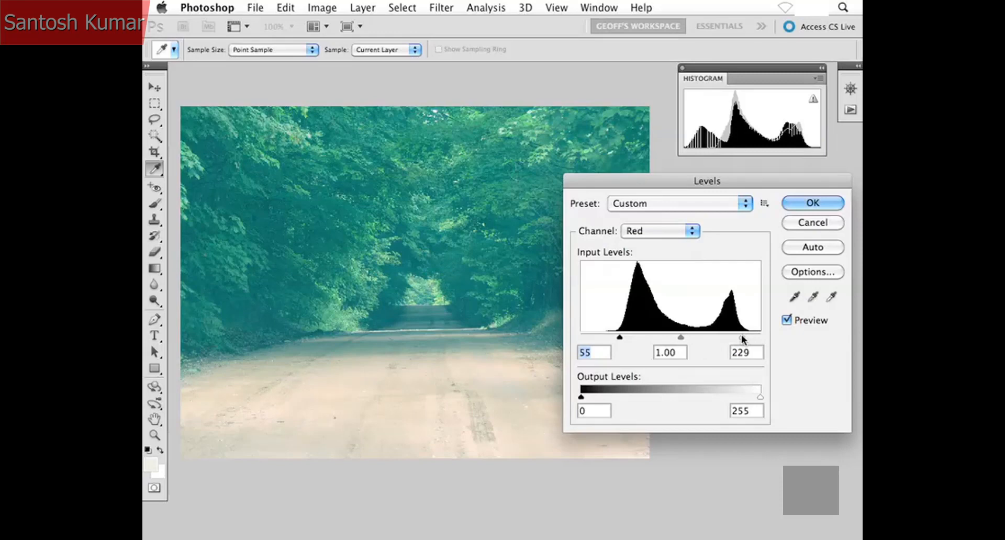
left_click_drag(619, 337, 622, 337)
Set the Green channel's input levels to 89 for the shadows and 236 for the highlights.
left_click(662, 231)
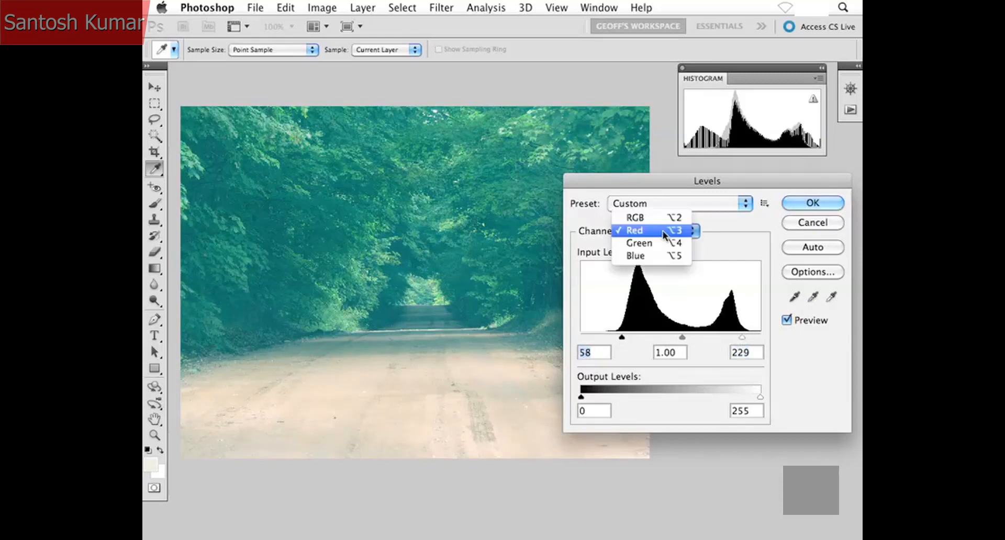
left_click(661, 242)
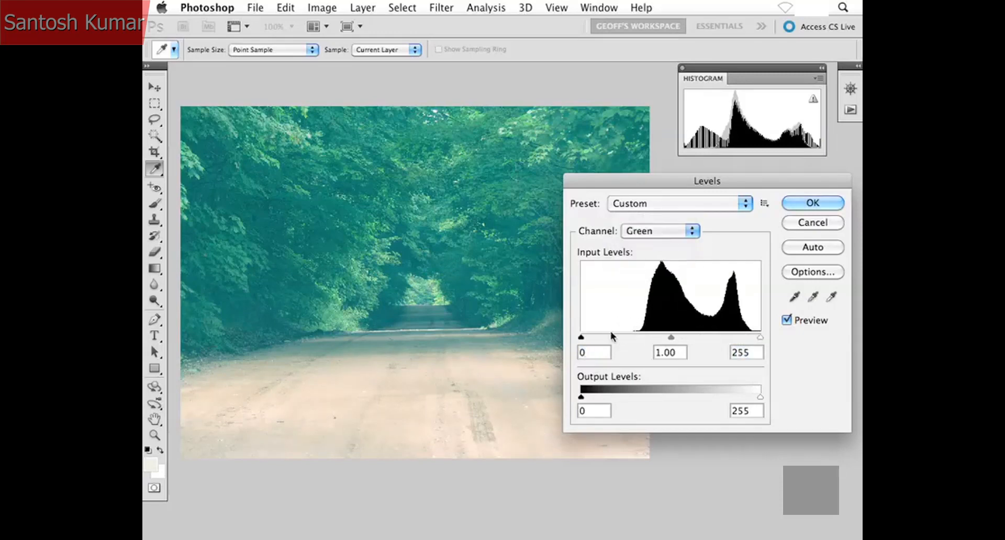
left_click_drag(581, 338, 643, 339)
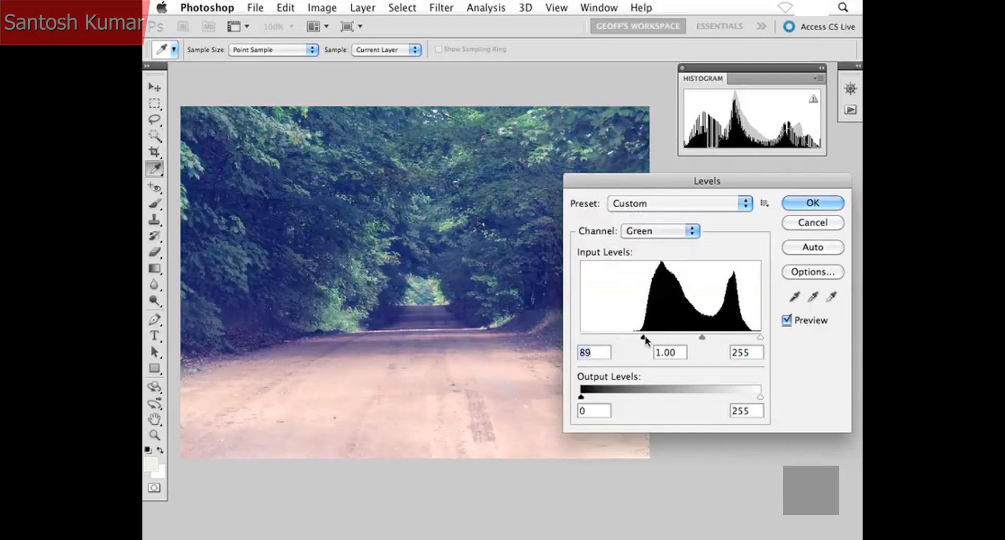
left_click_drag(761, 338, 746, 338)
Set the Blue channel's input levels to 79 for the shadows and 215 for the highlights.
left_click(686, 226)
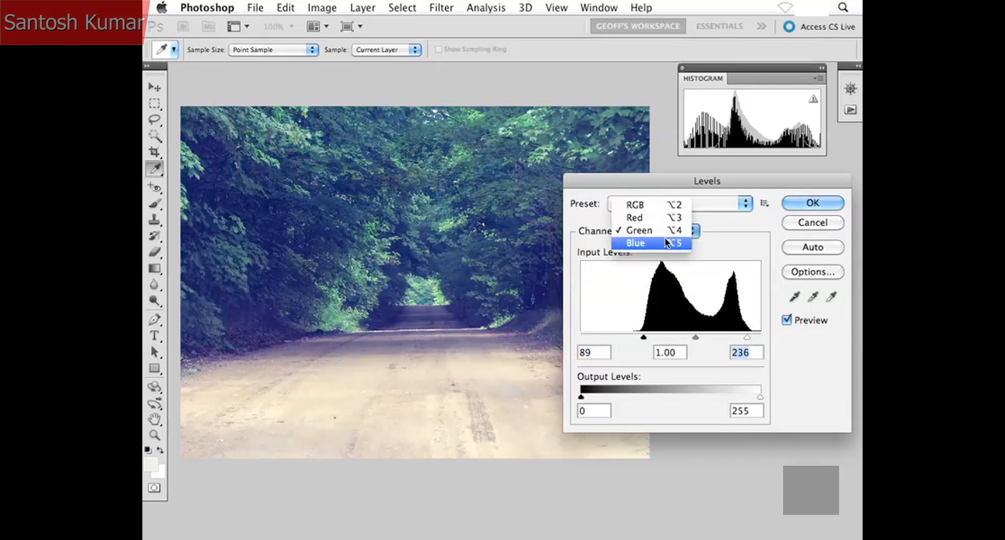
left_click(664, 242)
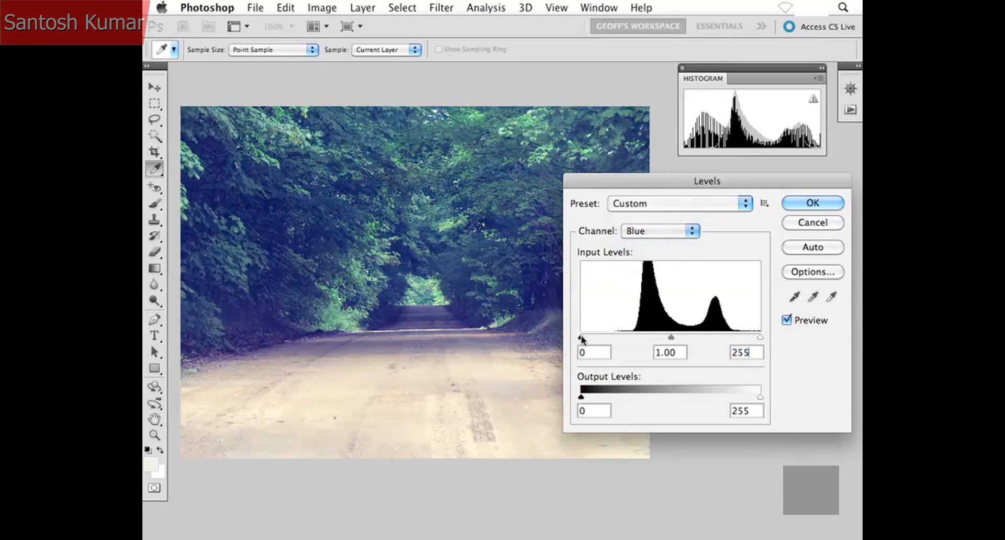
left_click_drag(581, 338, 636, 335)
left_click_drag(759, 337, 732, 337)
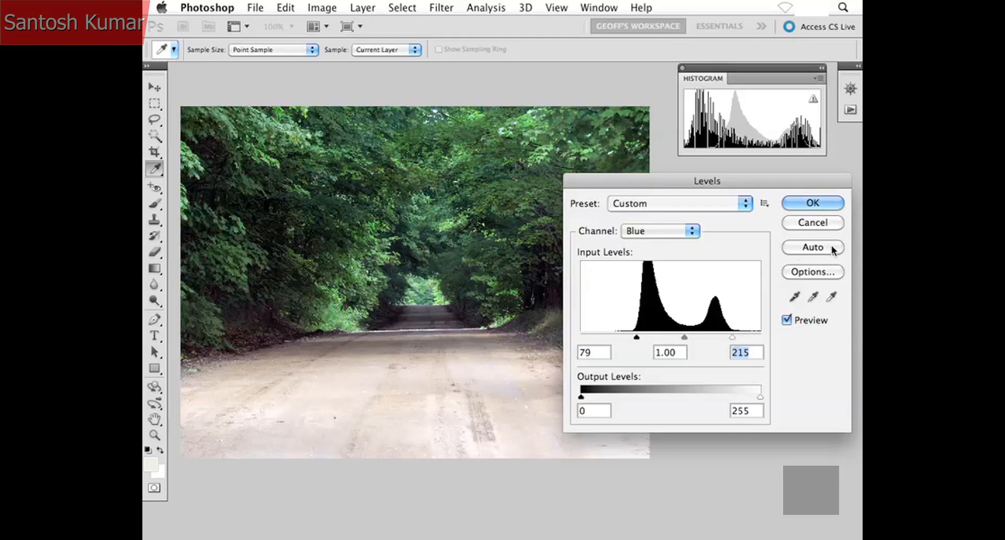
Reset all Levels channels to their defaults and move the dialog lower to uncover more of the photo.
key("alt")
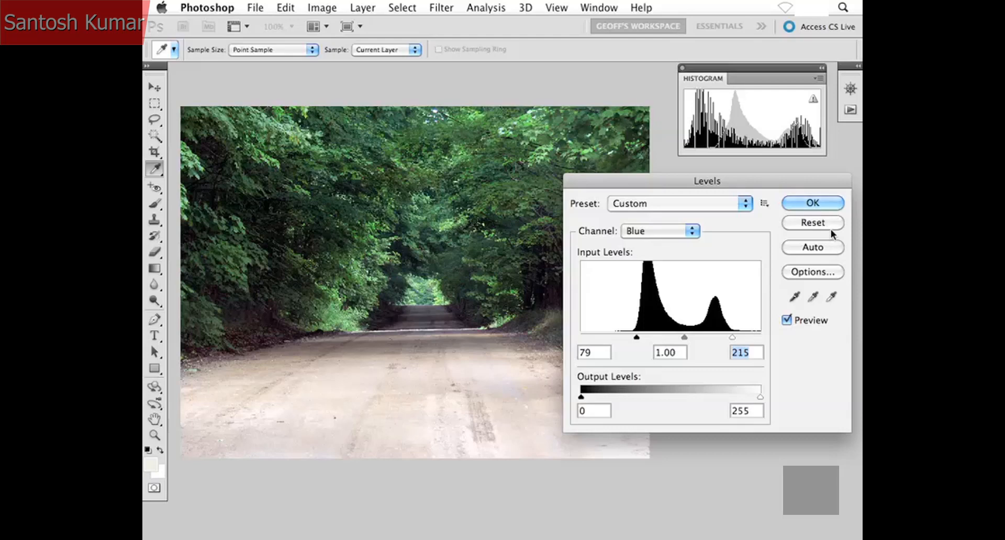
left_click(797, 222, "alt")
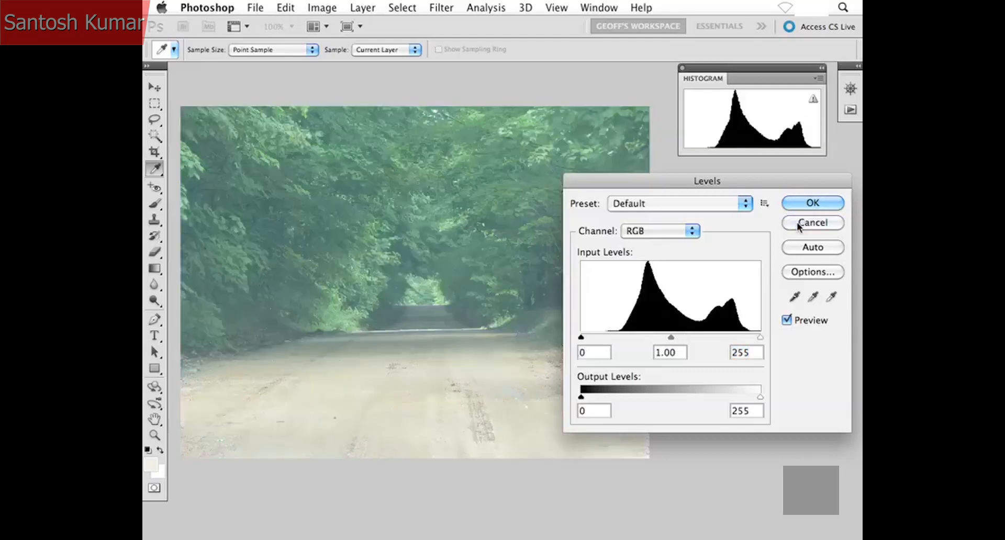
left_click_drag(677, 179, 673, 278)
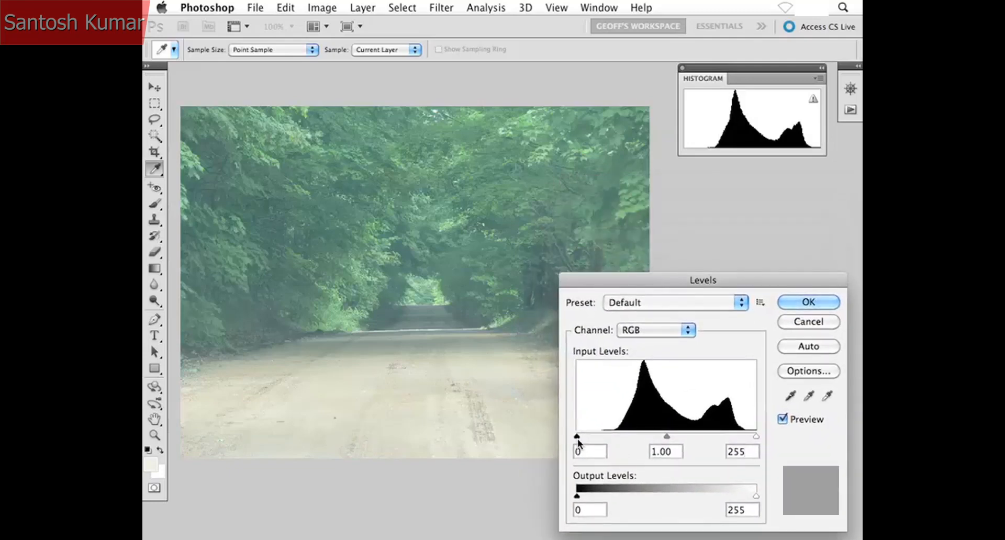
mouse_move(577, 437)
left_mouse_down()
mouse_move(615, 434)
mouse_move(573, 439)
left_mouse_up()
Set the black point by sampling the dark area among the tree trunks just right of the road.
left_click(826, 396)
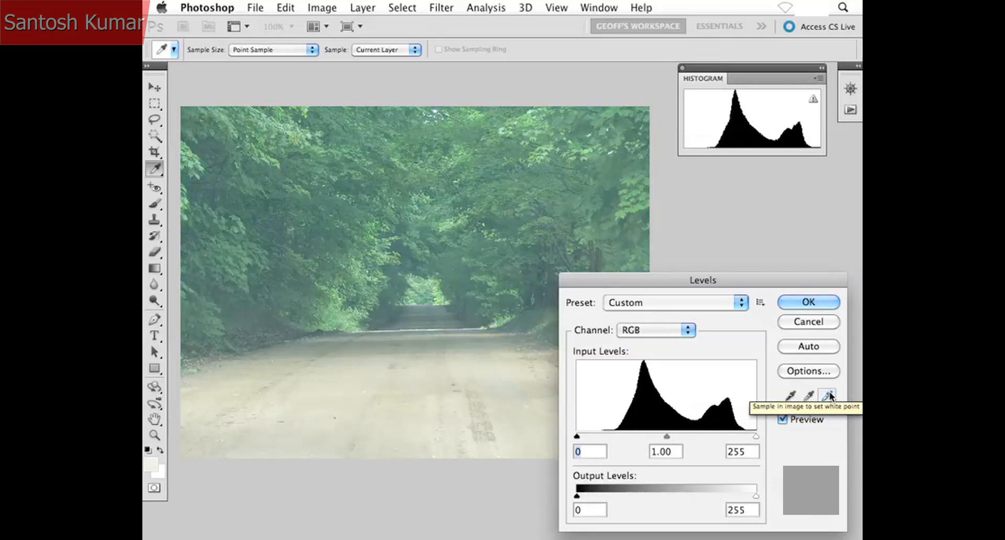
left_click_drag(649, 281, 724, 275)
key("super+plus")
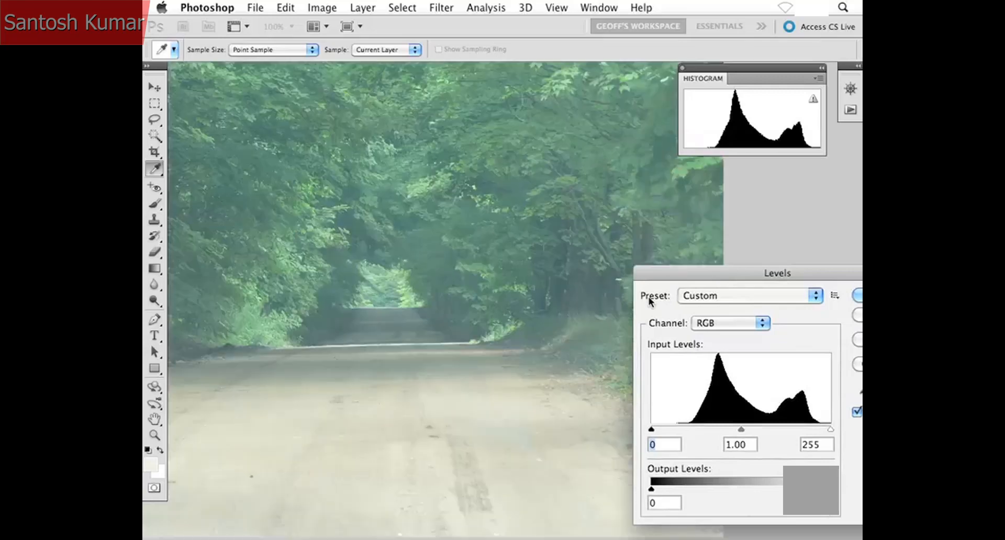
mouse_move(494, 278)
left_mouse_down()
mouse_move(419, 325)
mouse_move(404, 359)
mouse_move(492, 287)
left_mouse_up()
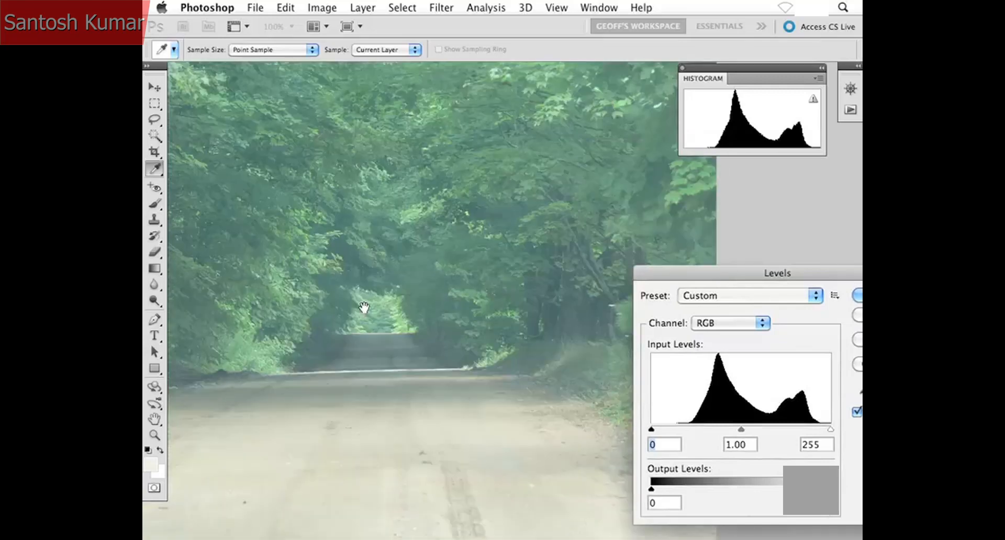
left_click_drag(363, 309, 450, 330)
mouse_move(406, 307)
left_mouse_down()
mouse_move(464, 382)
mouse_move(402, 316)
left_mouse_up()
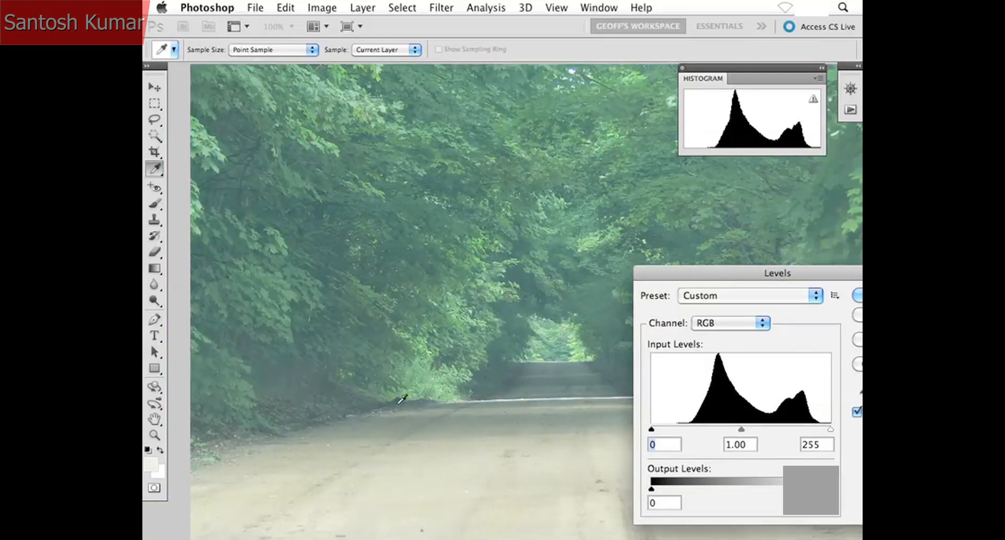
left_click_drag(393, 403, 322, 400)
scroll(435, 366, "right", 10)
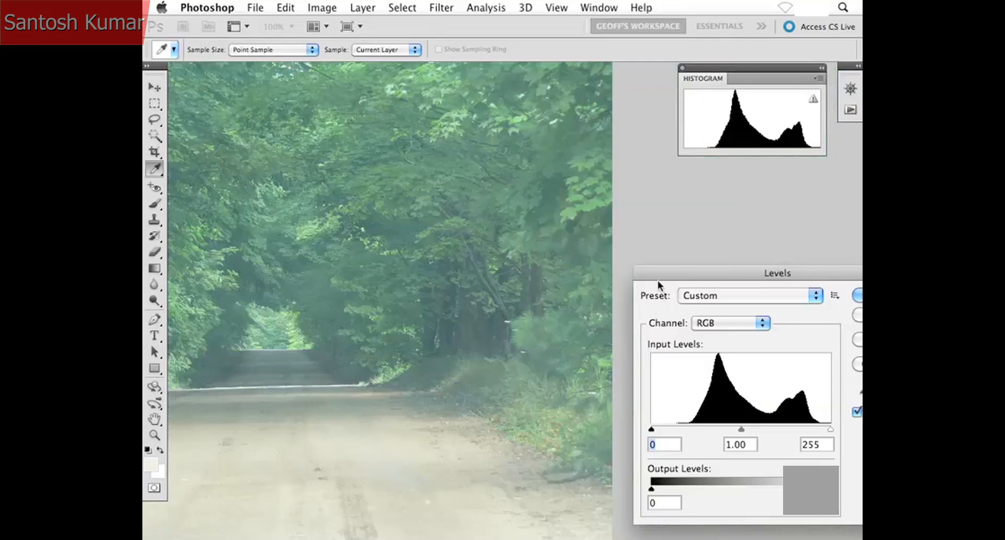
left_click_drag(657, 277, 586, 283)
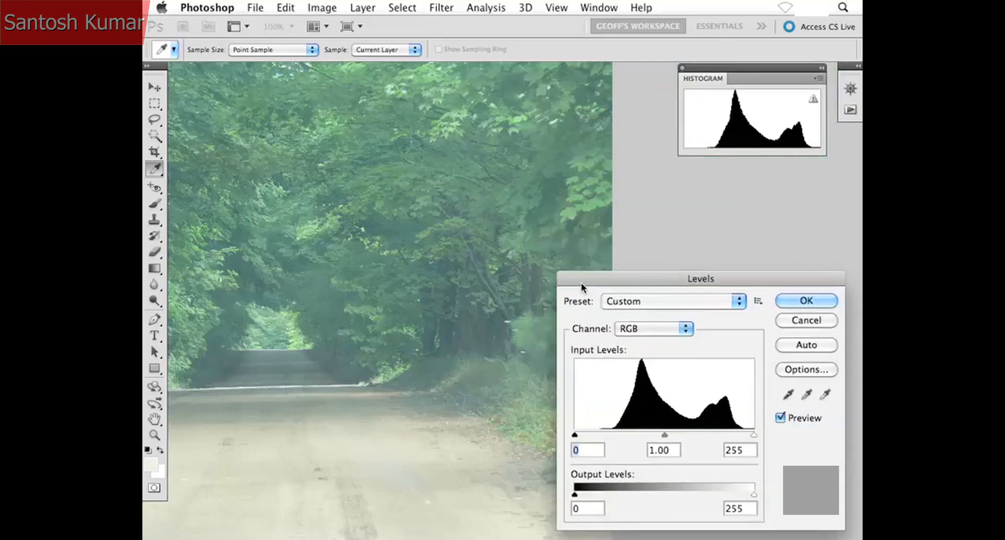
left_click(785, 396)
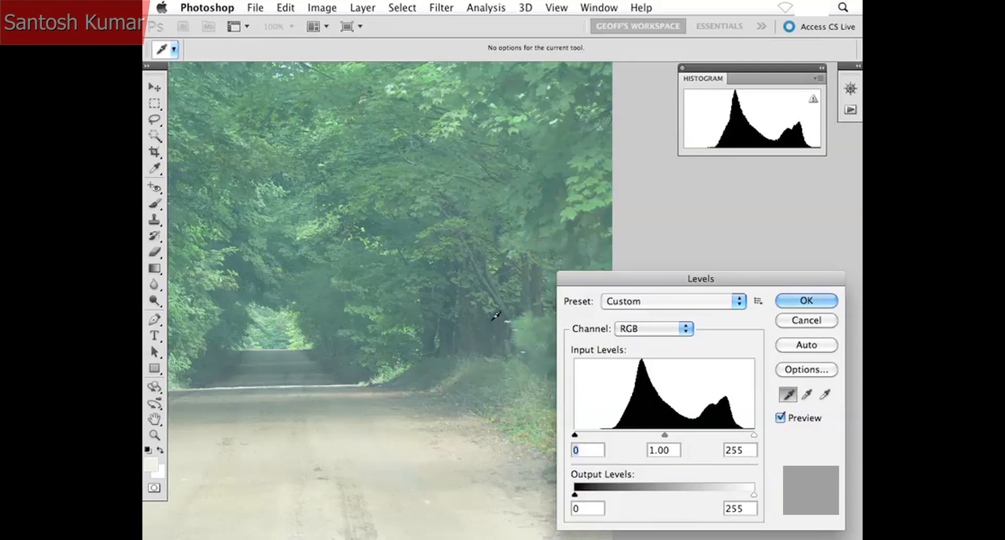
left_click(494, 319)
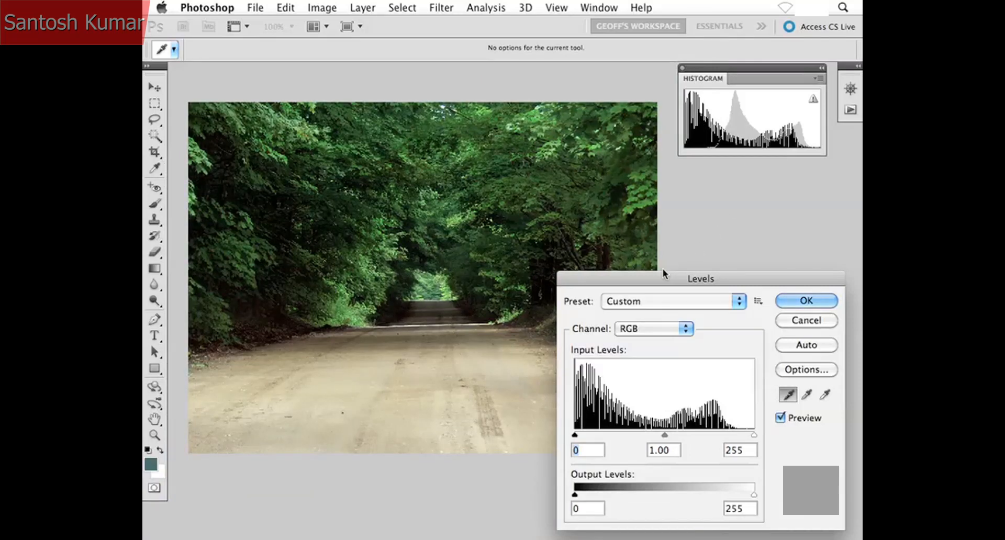
Set the Levels white point by sampling the bright sunlit strip crossing the road.
left_click_drag(658, 280, 668, 211)
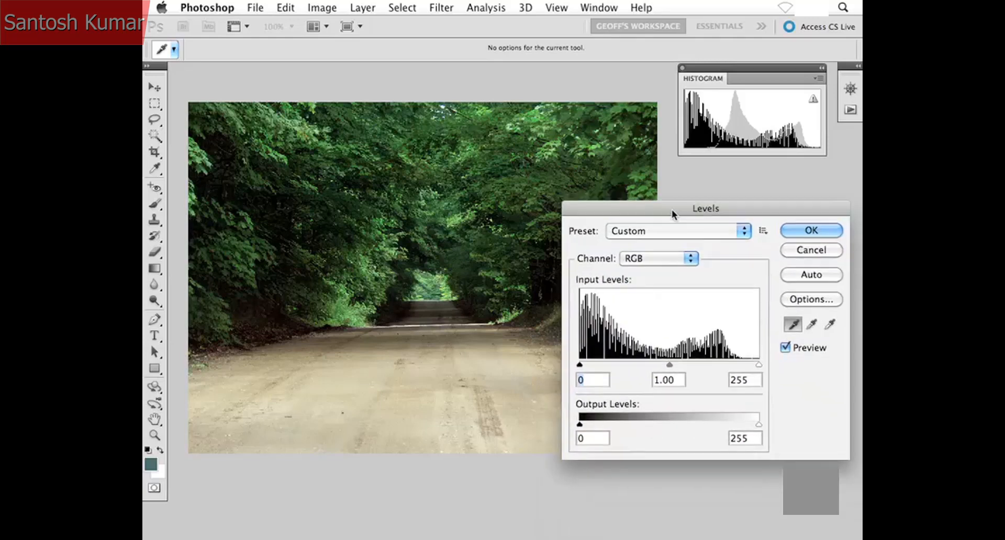
left_click(827, 326)
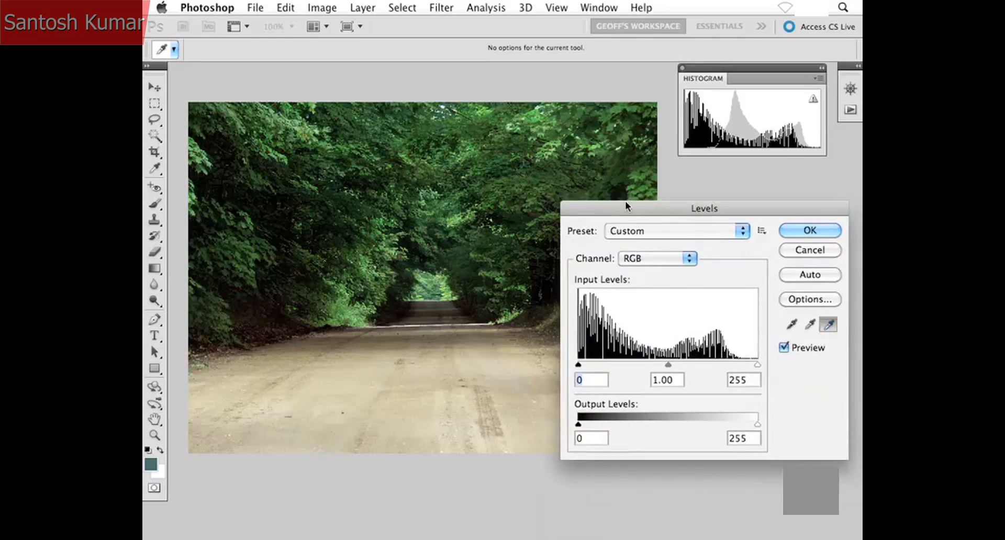
left_click_drag(626, 204, 751, 229)
key("super+plus")
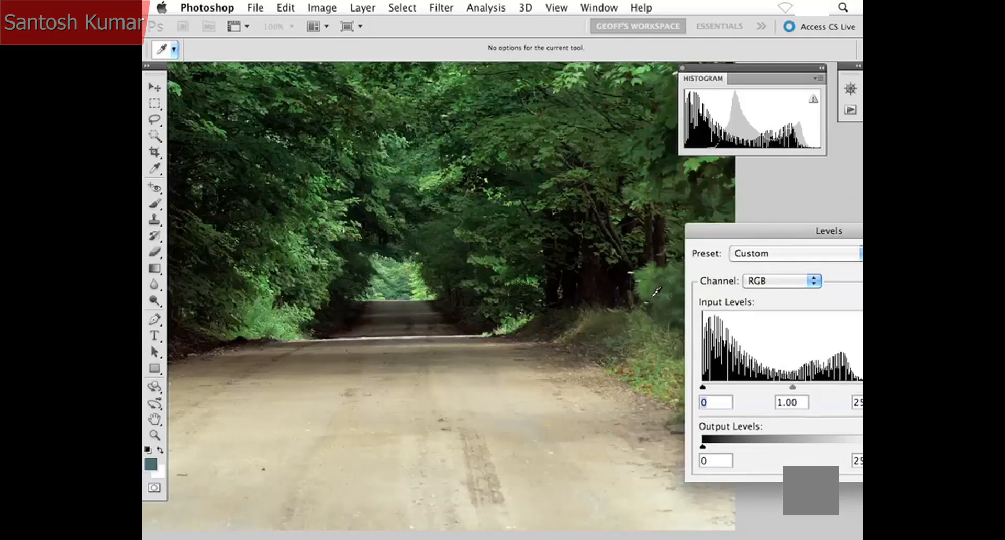
key("space")
left_click_drag(419, 280, 445, 294)
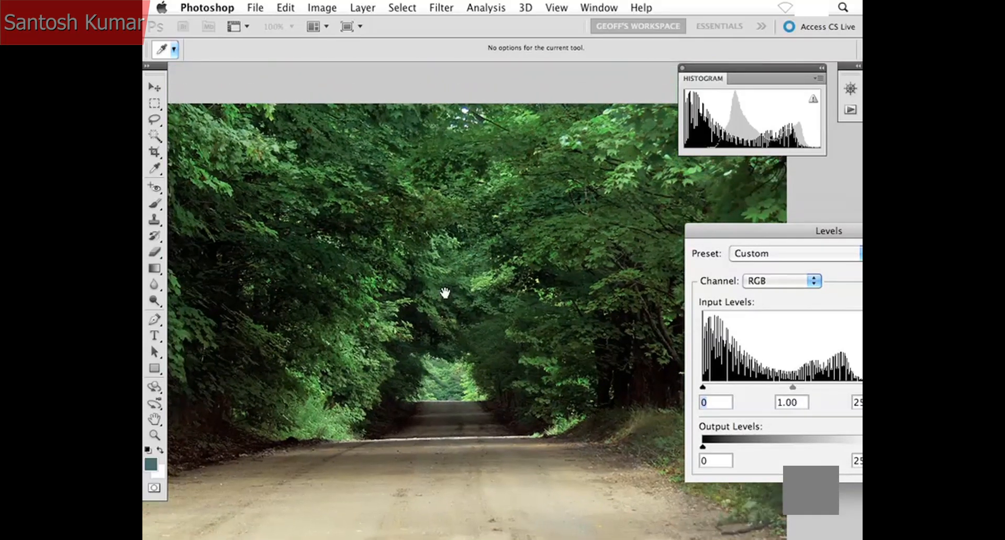
scroll(445, 291, "down", 5)
scroll(445, 291, "right", 2)
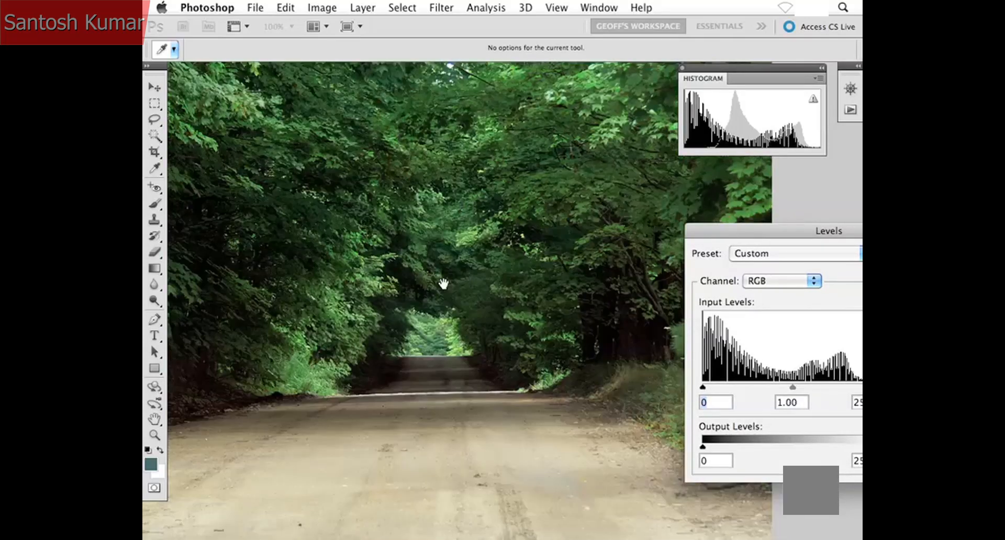
scroll(495, 372, "down", 3)
scroll(494, 372, "right", 3)
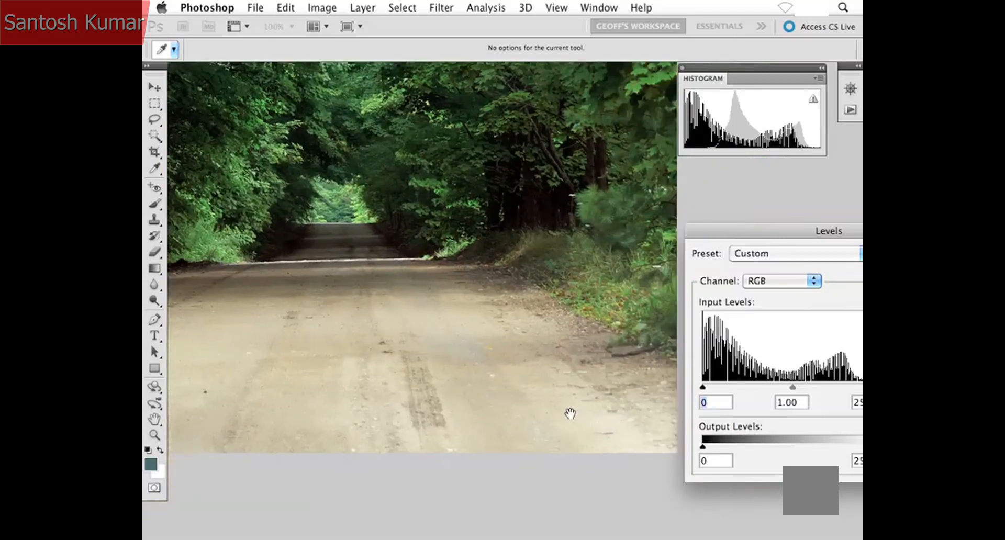
scroll(551, 399, "left", 3)
scroll(551, 399, "down", 1)
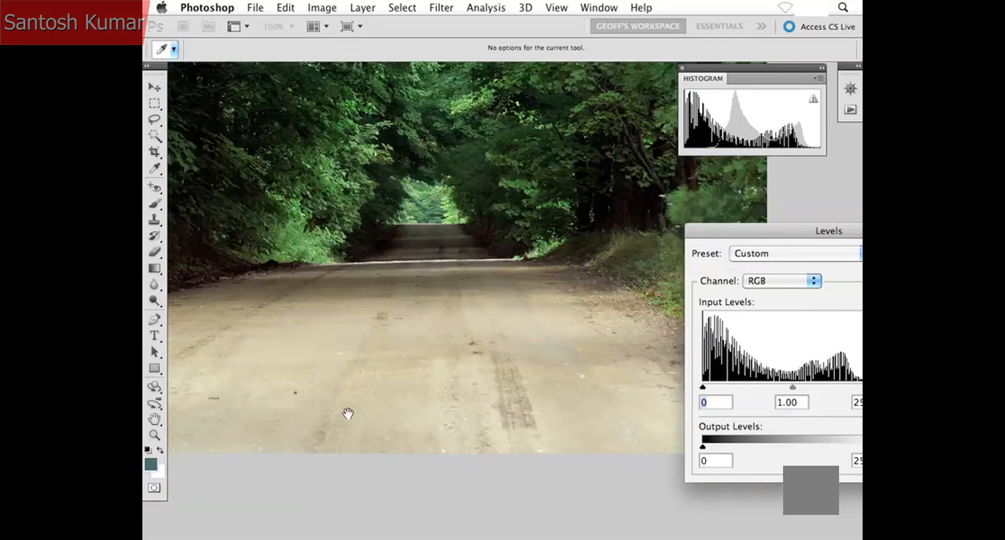
scroll(347, 415, "left", 4)
scroll(451, 406, "right", 3)
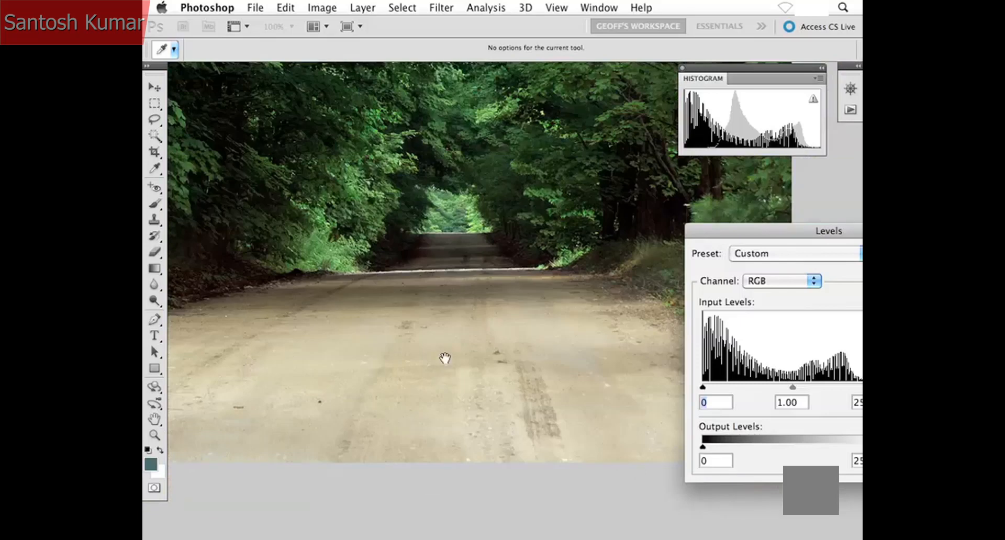
scroll(445, 359, "up", 3)
scroll(422, 314, "up", 1)
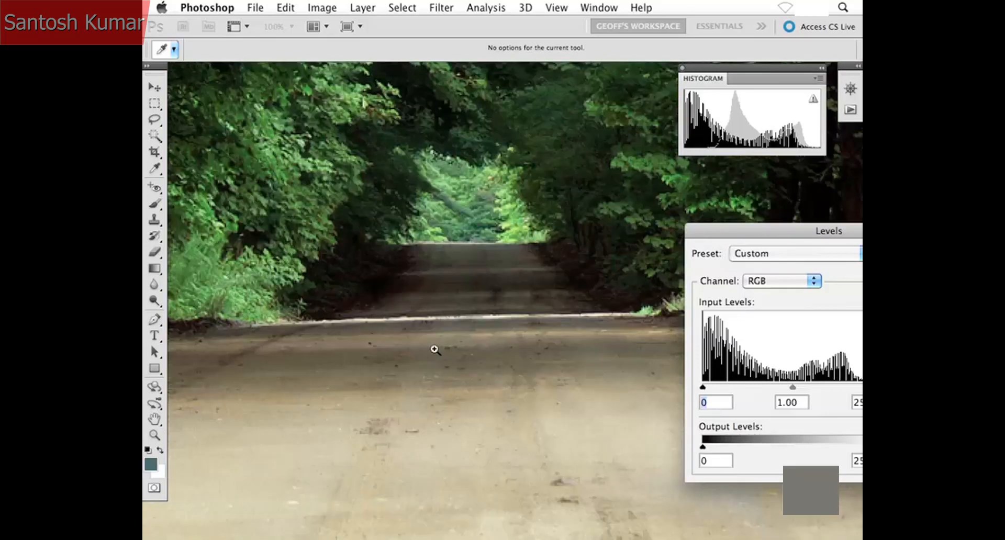
scroll(432, 341, "up", 1)
scroll(419, 353, "up", 2)
scroll(420, 353, "right", 4)
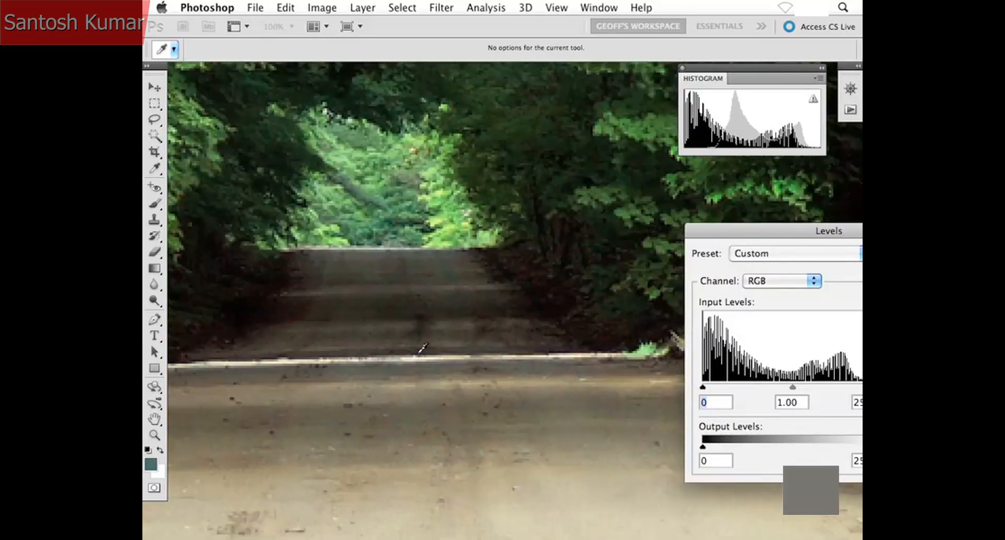
left_click(567, 354)
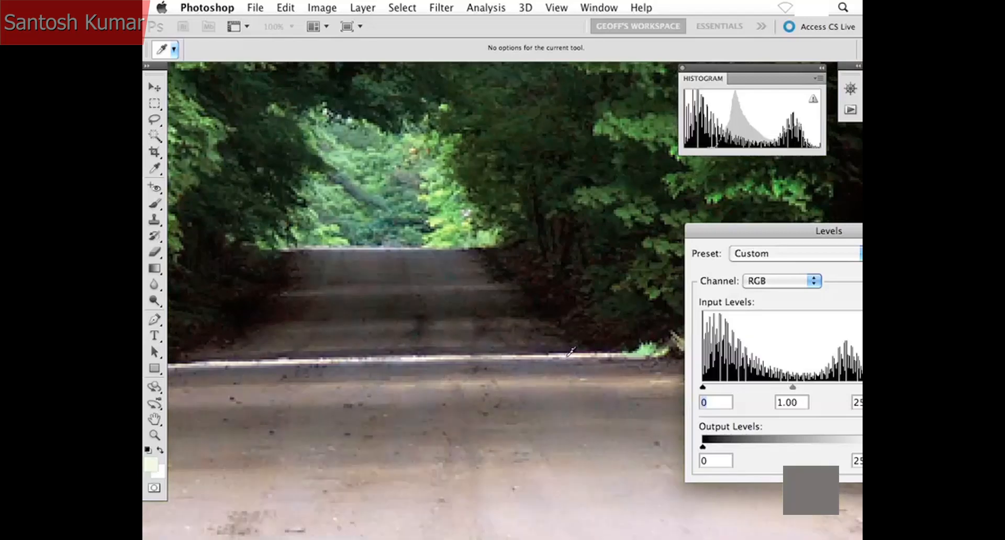
Bring the whole photo back into view beside the Levels dialog and examine the eyedropper correction.
key("super+minus")
key("super+minus")
key("super+minus")
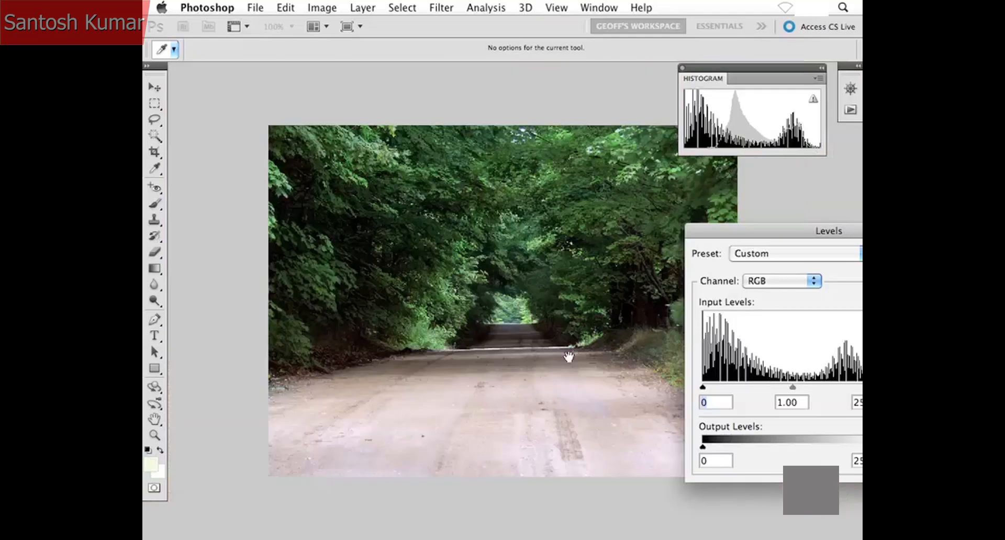
left_click_drag(552, 325, 478, 314)
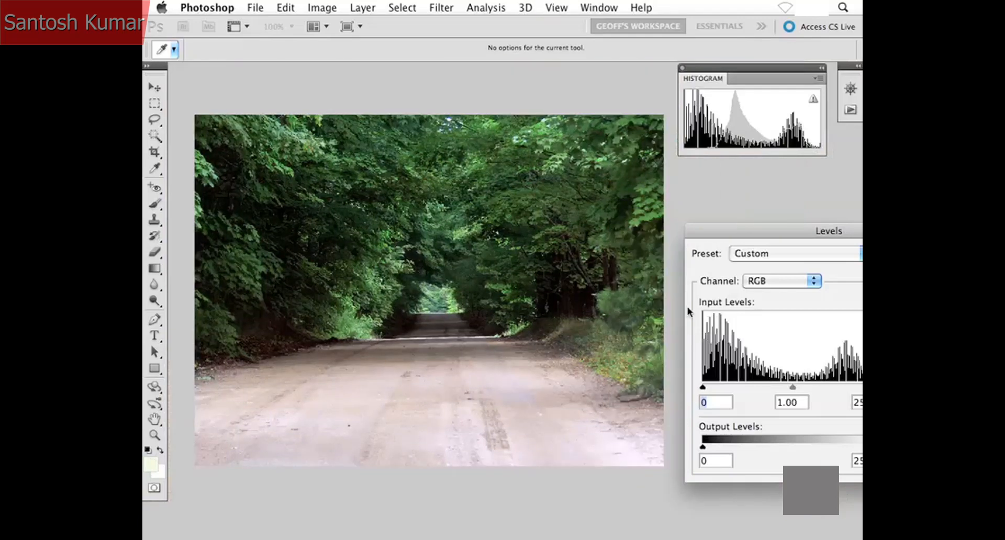
left_click_drag(729, 234, 642, 237)
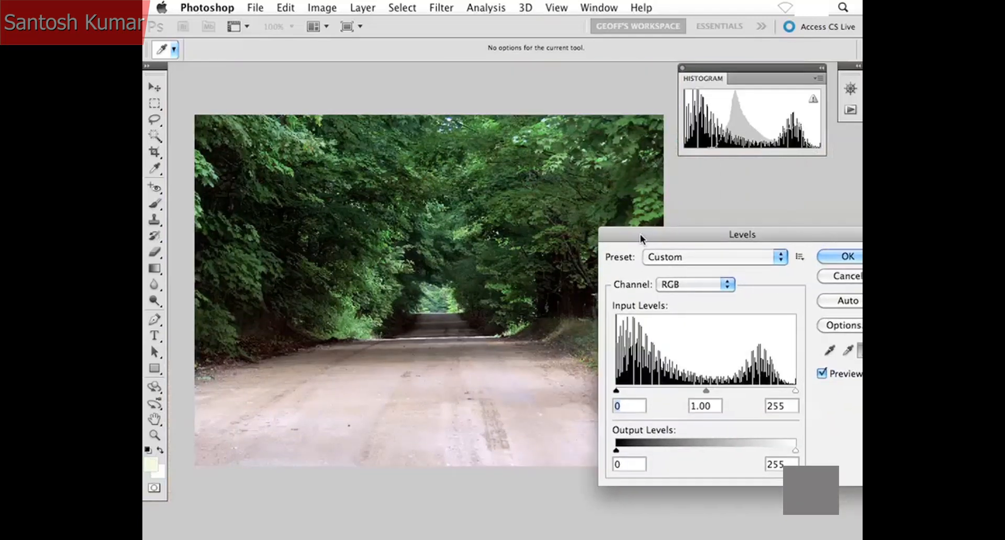
left_click_drag(488, 287, 475, 278)
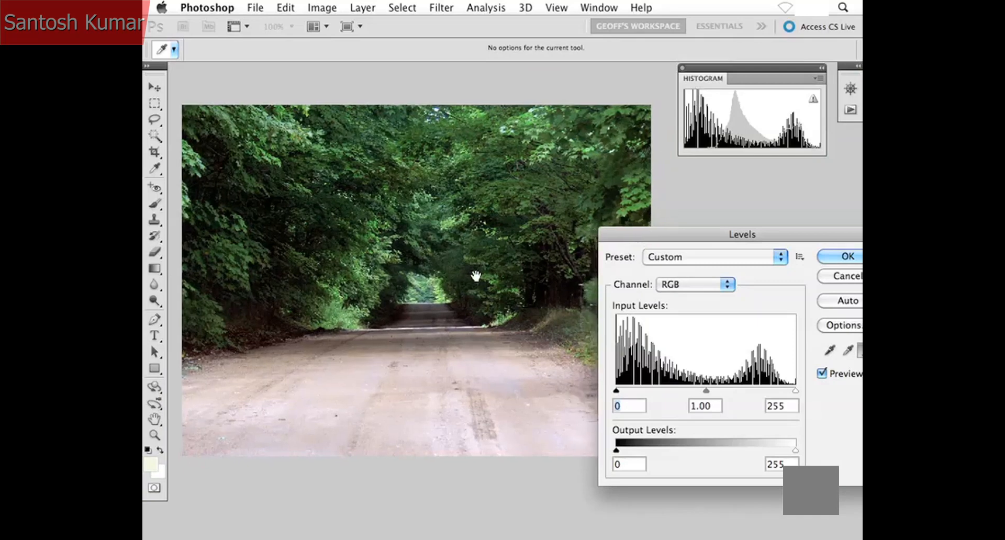
left_click_drag(647, 244, 614, 287)
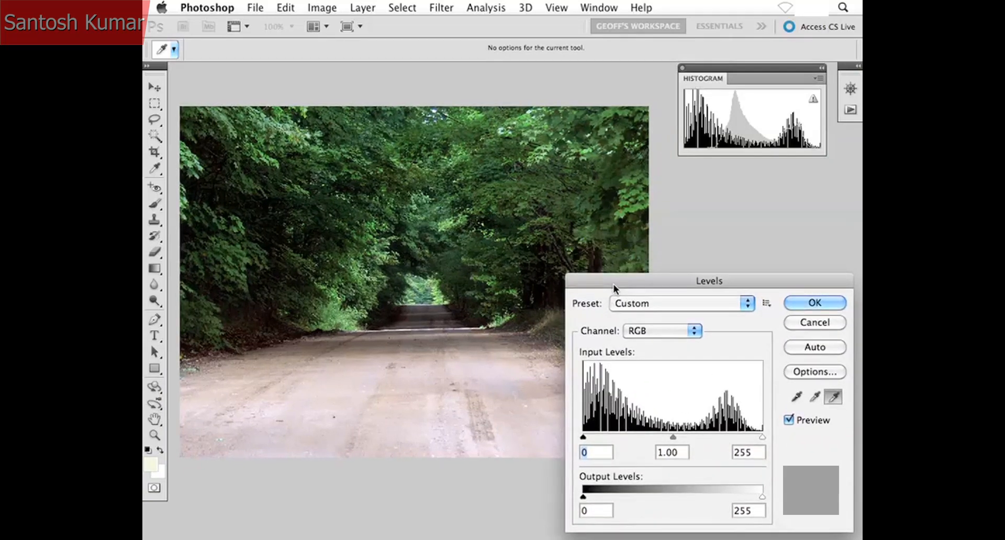
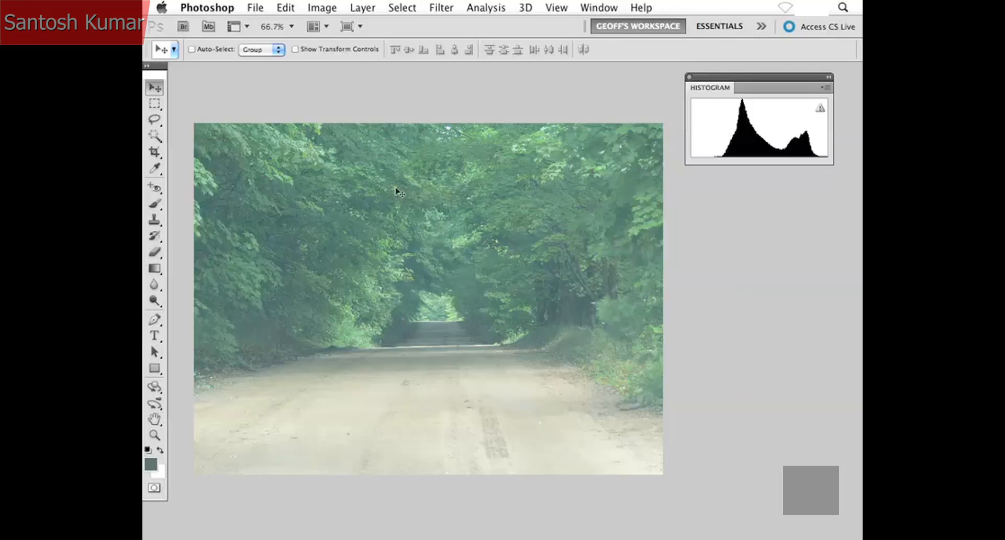
Open the Curves adjustment for the road photo and move its dialog aside to uncover more of the image.
left_click(323, 10)
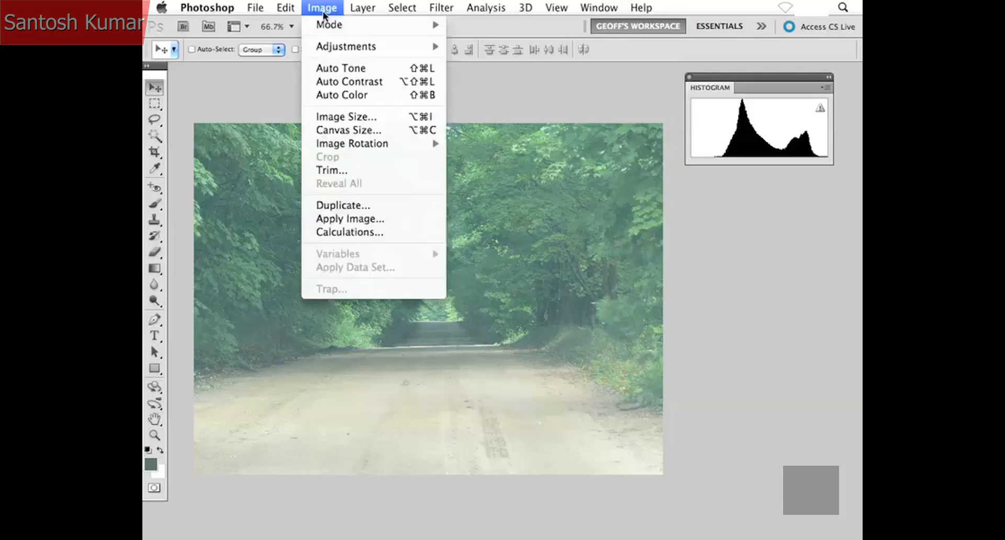
mouse_move(334, 44)
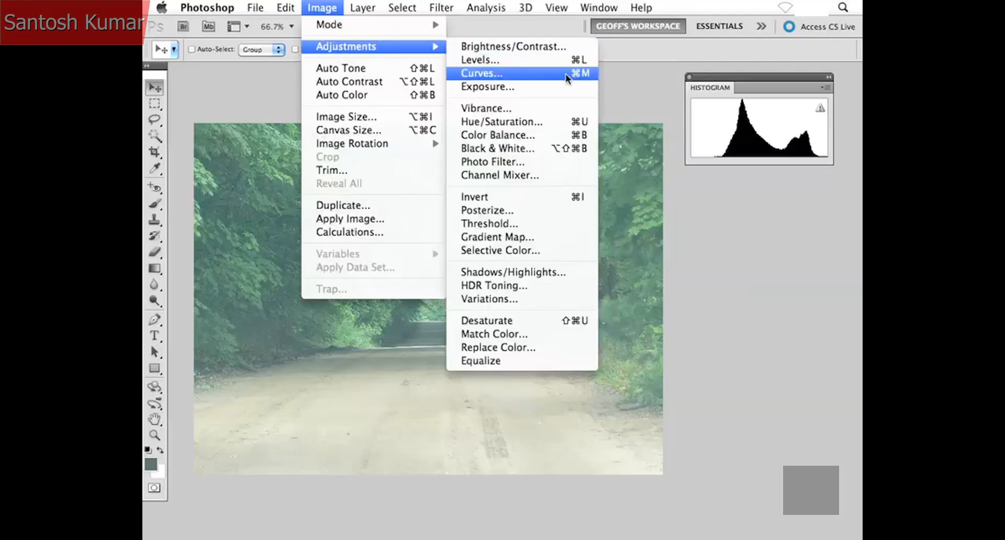
left_click(593, 72)
left_click_drag(599, 108, 570, 93)
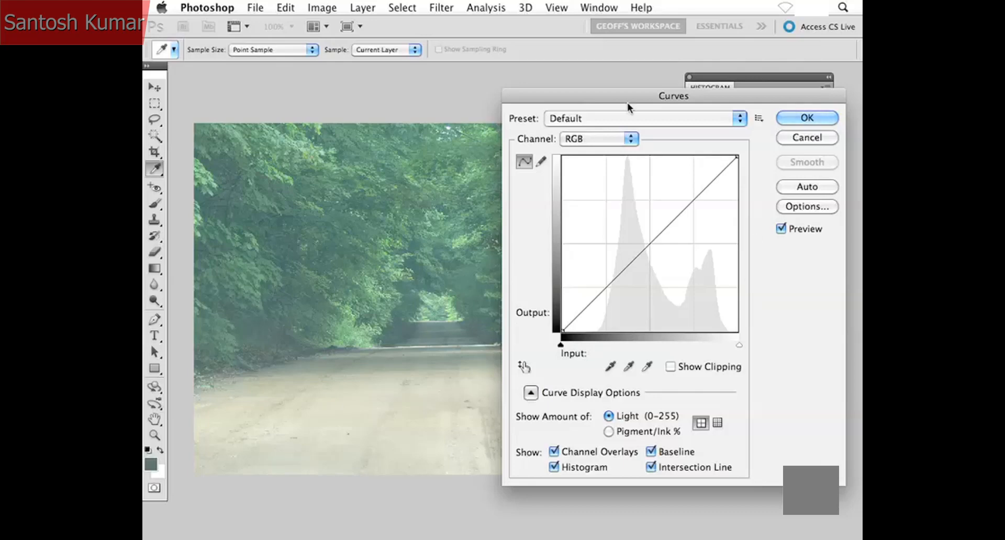
left_click_drag(620, 96, 727, 105)
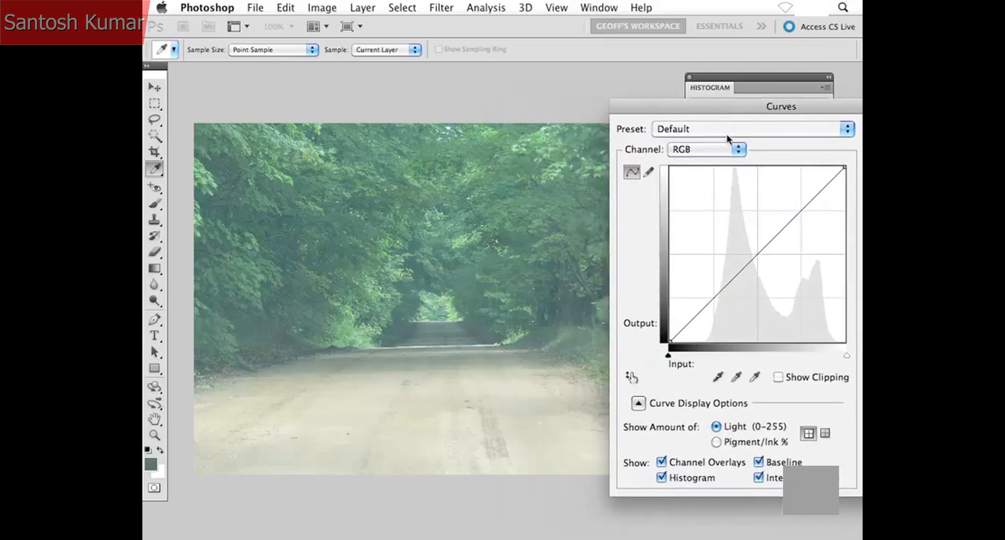
Set the composite RGB curve's black point input to 62 and its white point input to 233.
left_click(668, 355)
left_click_drag(668, 354, 711, 352)
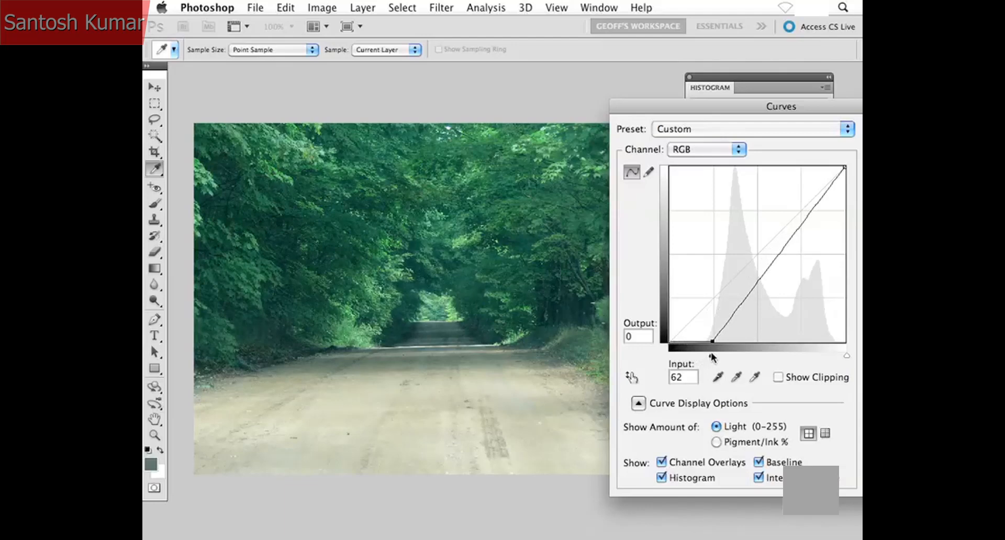
left_click_drag(711, 352, 711, 351)
left_click_drag(846, 355, 831, 356)
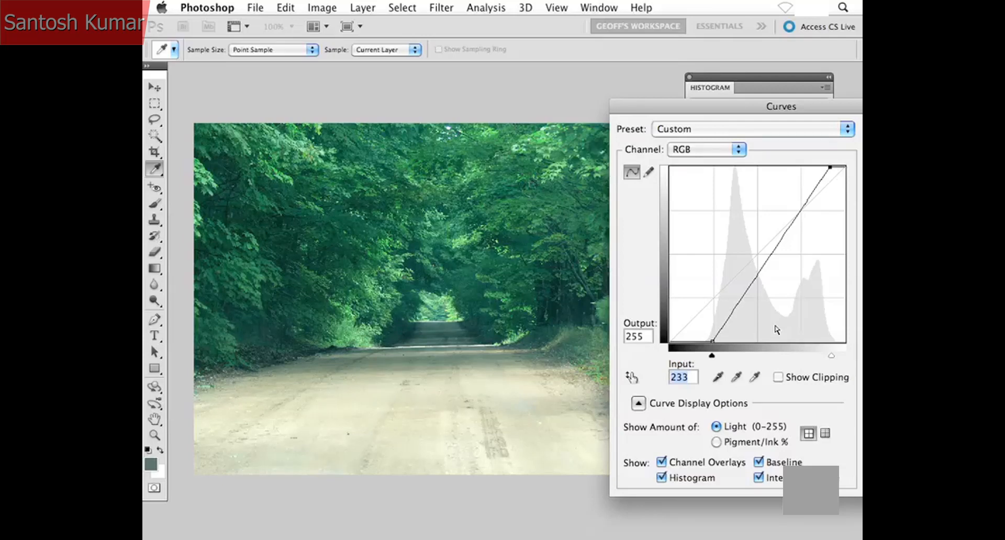
Refine the RGB curve's black point input to 60 and its white point input to 225, readjusting the white point to 228.
left_click(712, 357)
type("60")
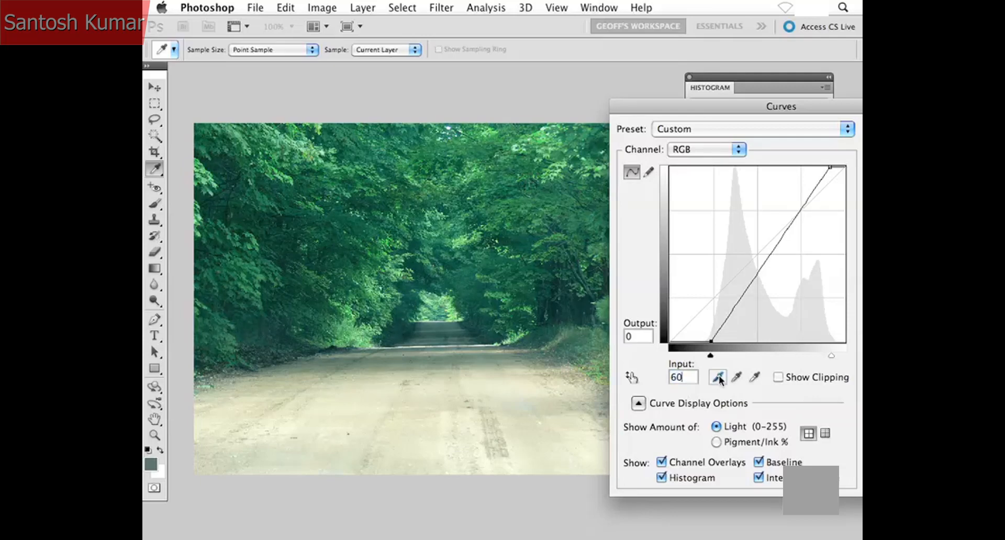
left_click(832, 357)
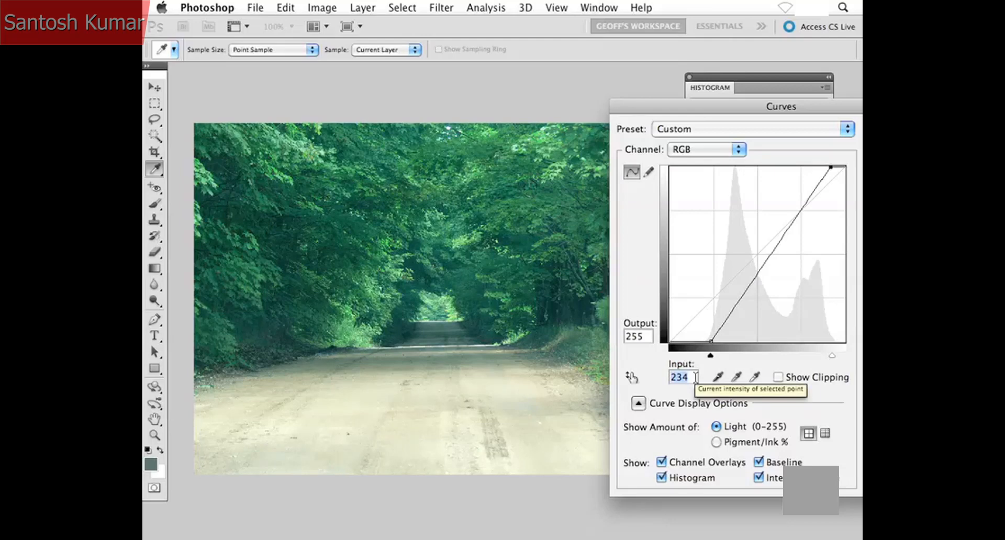
type("225")
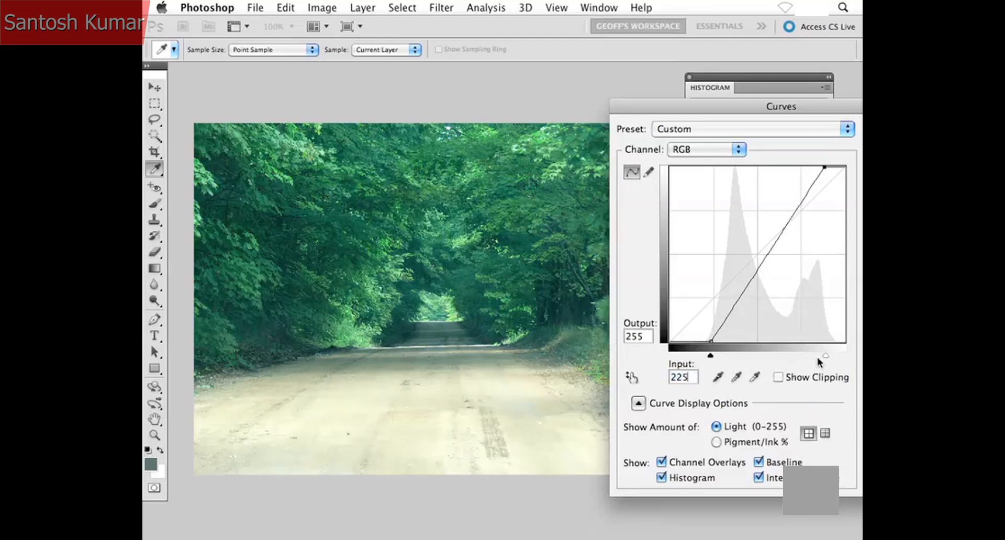
left_click_drag(827, 354, 830, 354)
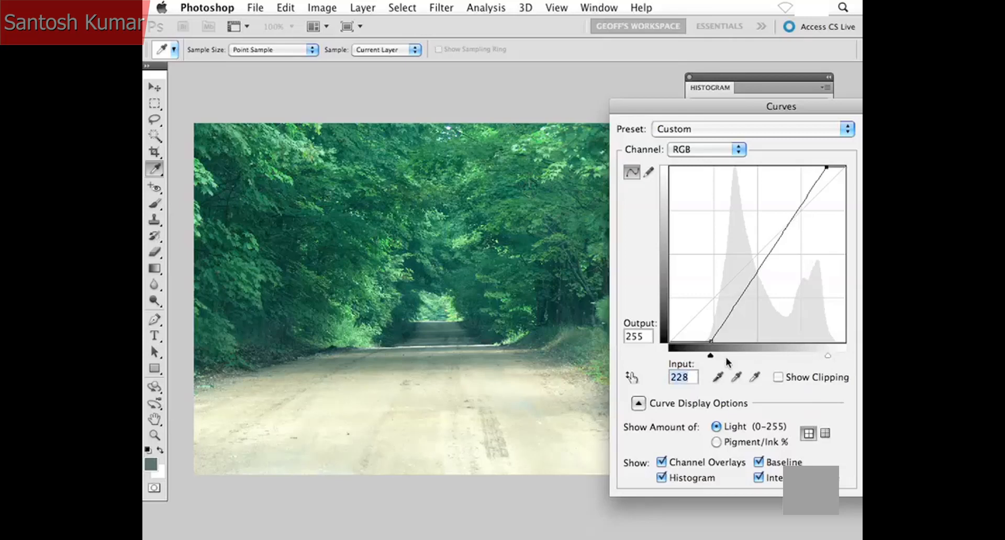
left_click(710, 356)
Reset the Curves adjustment to its default and move the dialog clear of the photo.
left_click_drag(748, 107, 652, 109)
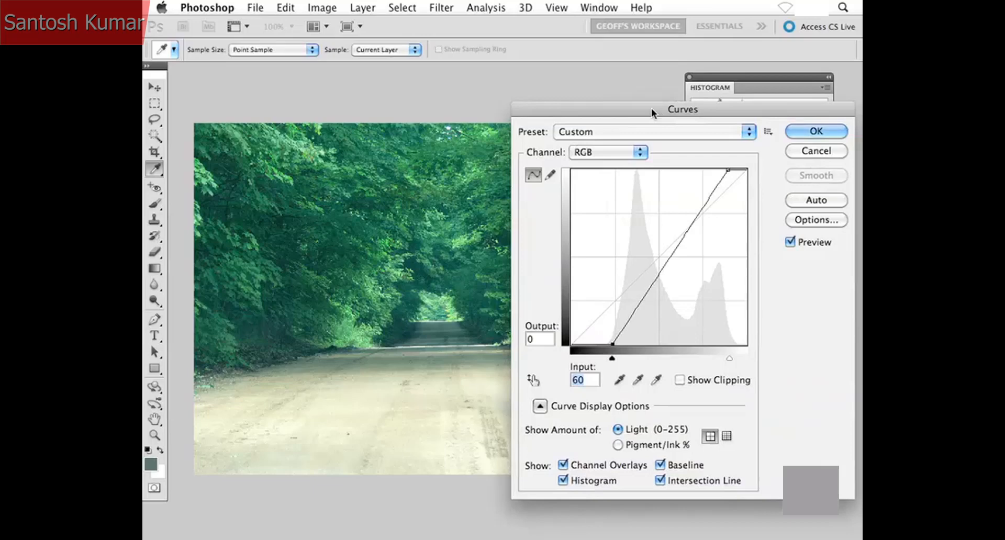
key("alt")
left_click(807, 153, "alt")
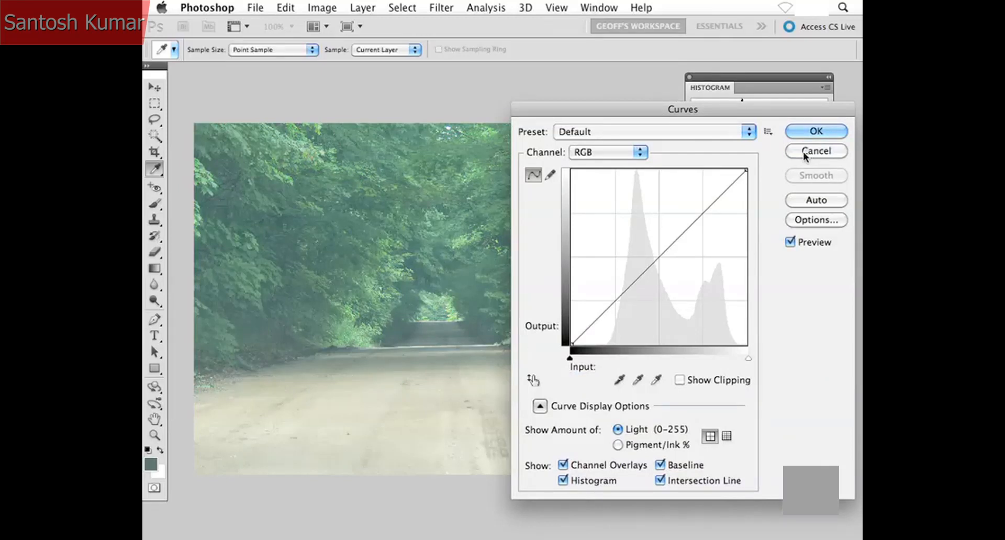
left_click_drag(641, 115, 729, 111)
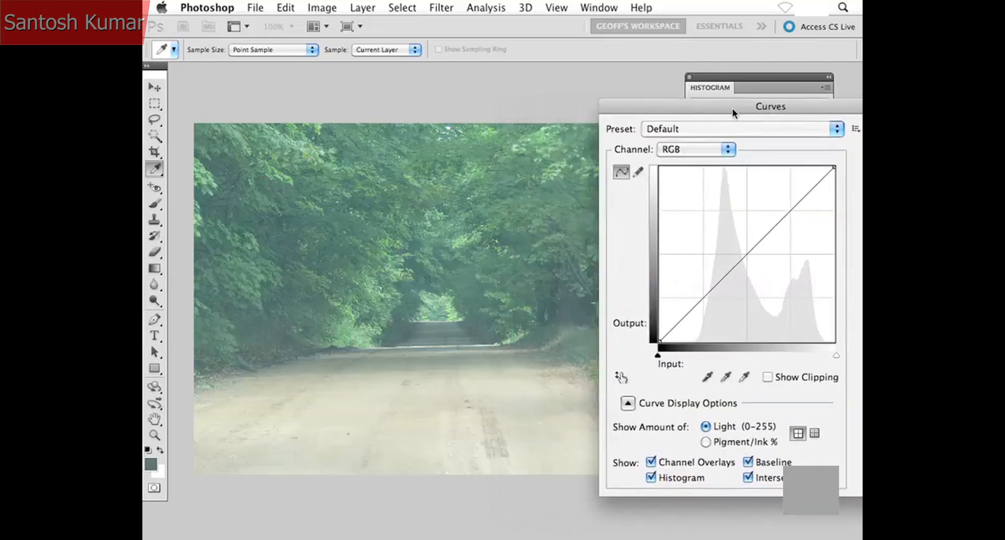
Examine the red, green and blue channel curves and histograms in turn, and return to the composite RGB curve.
left_click(690, 153)
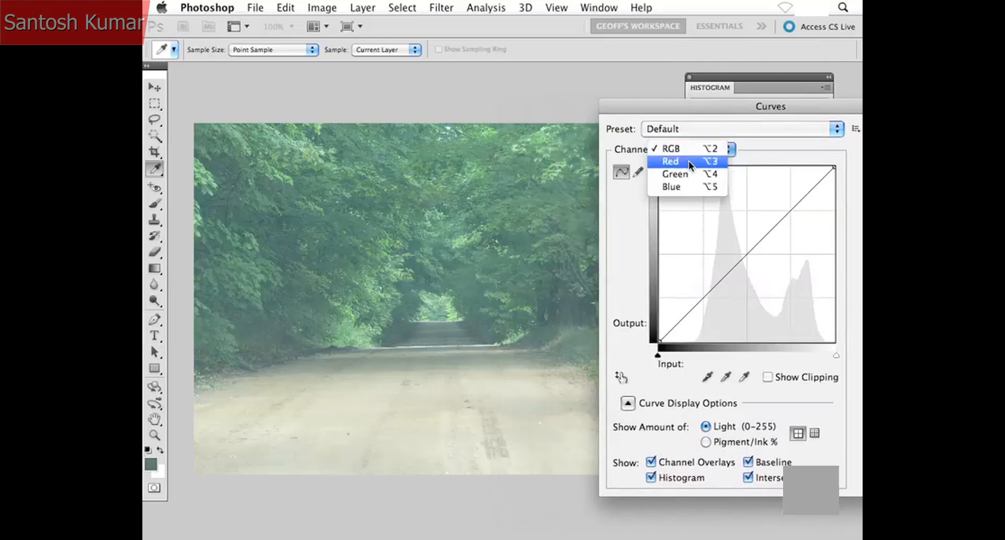
left_click(689, 161)
left_click(696, 151)
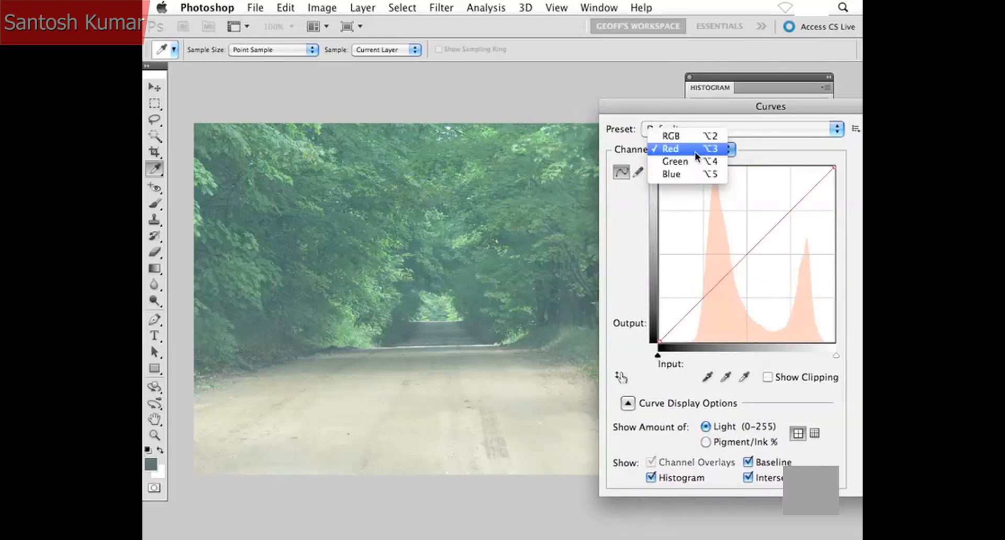
left_click(693, 159)
left_click(705, 149)
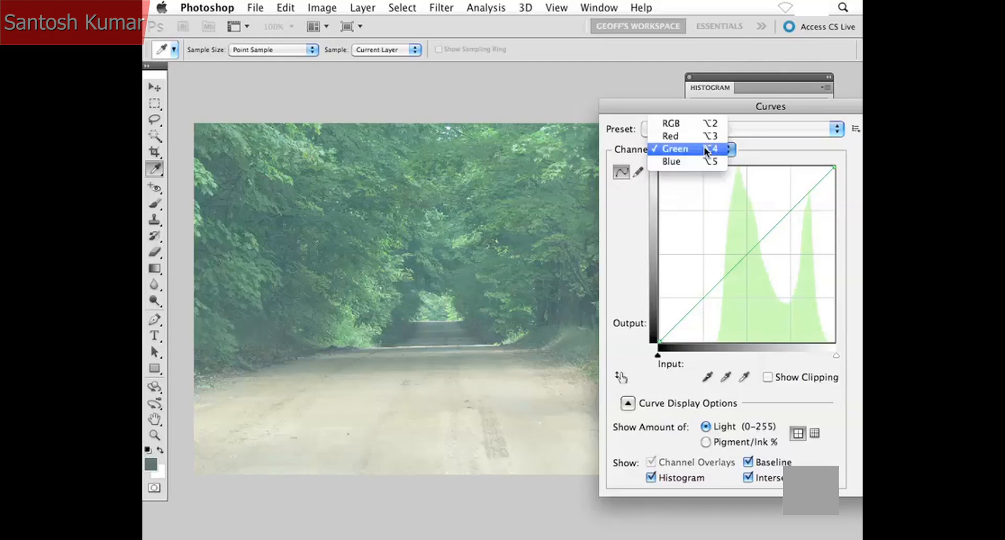
left_click(701, 163)
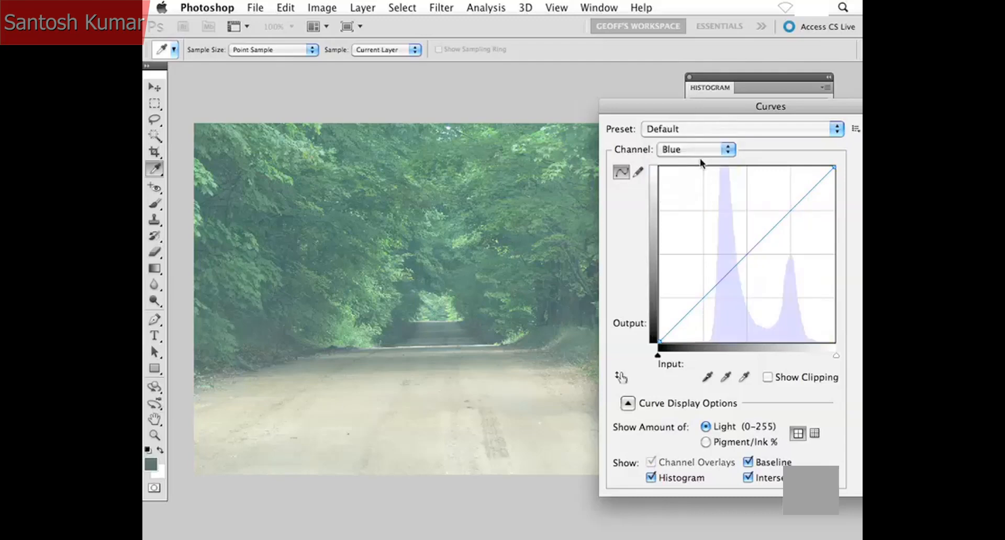
left_click(699, 152)
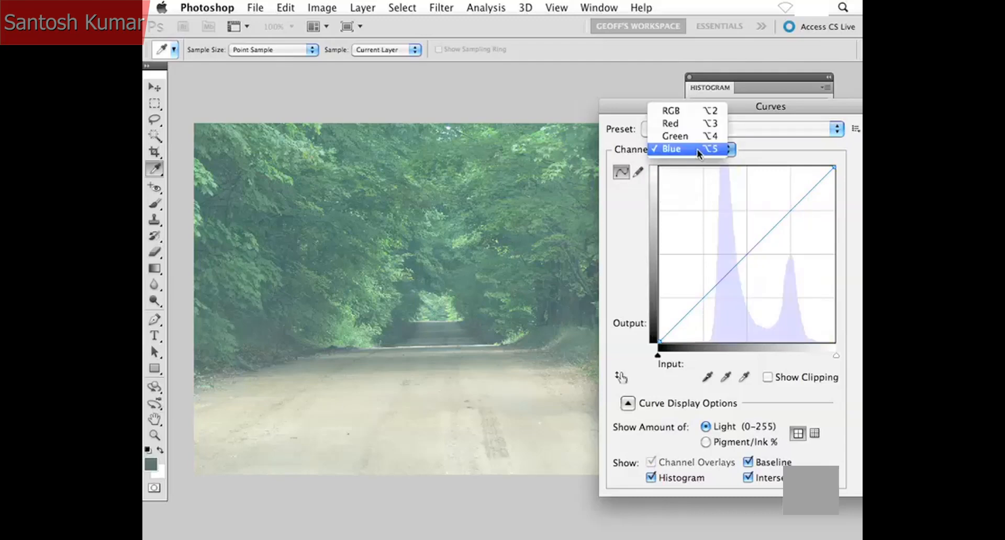
left_click(704, 105)
Try the automatic Curves correction on the road photo and reset the adjustment to its default.
left_click_drag(704, 105, 618, 107)
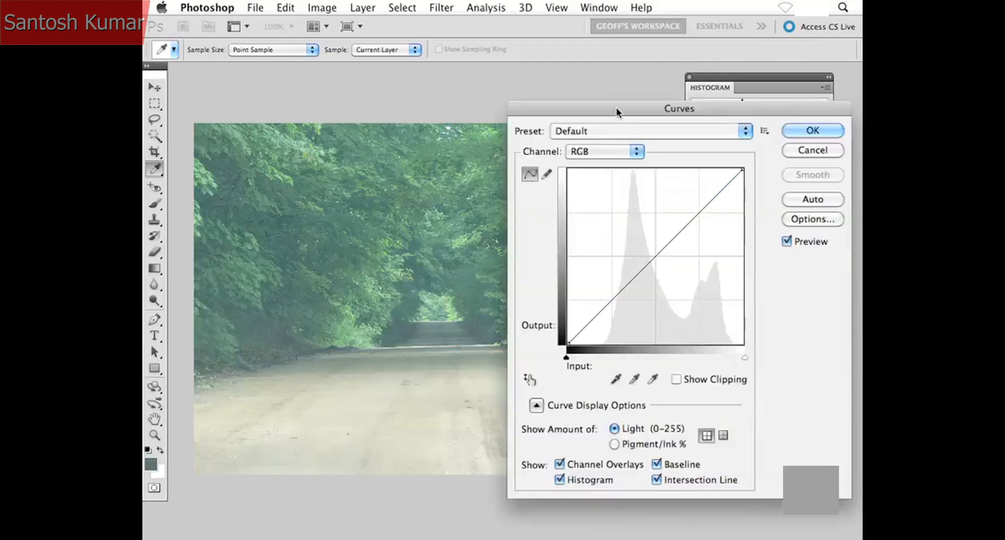
left_click(825, 200)
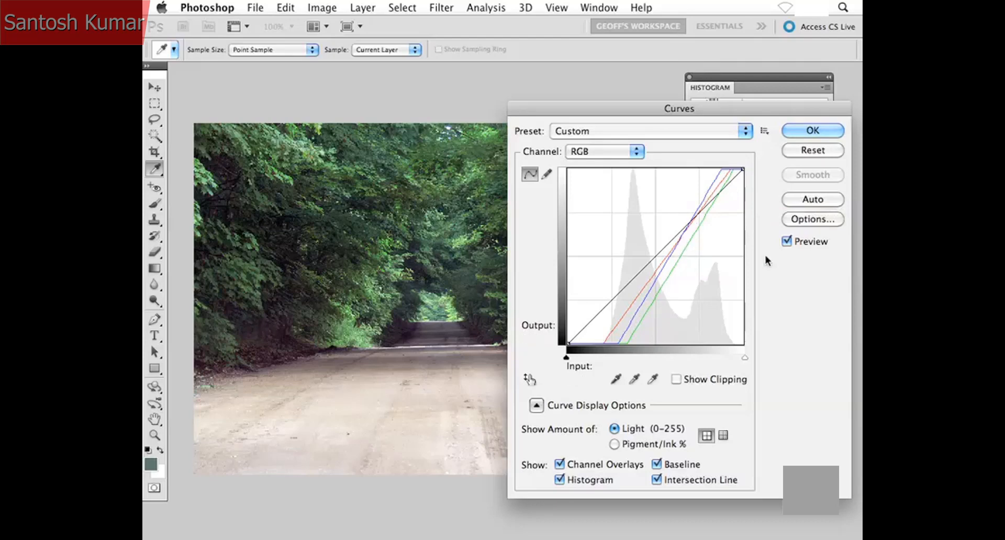
left_click(789, 152, "alt")
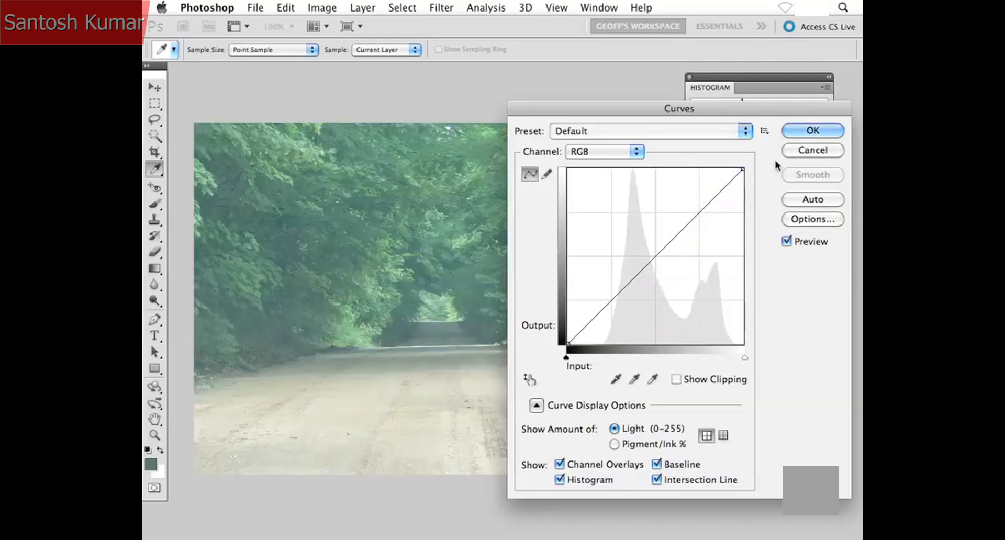
Set the black point with the Curves black eyedropper by sampling the dark shadow among the trees right of the road.
left_click_drag(627, 108, 728, 117)
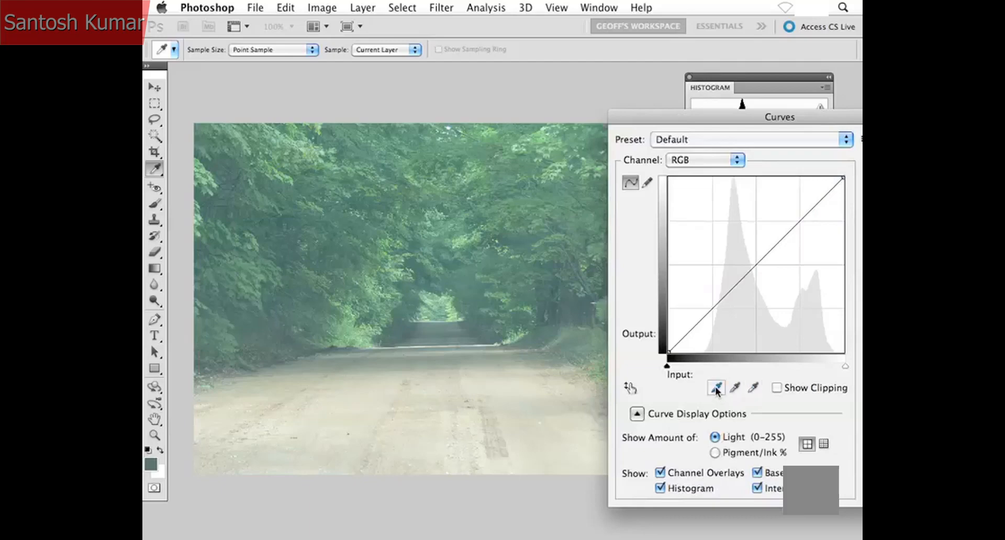
left_click(716, 389)
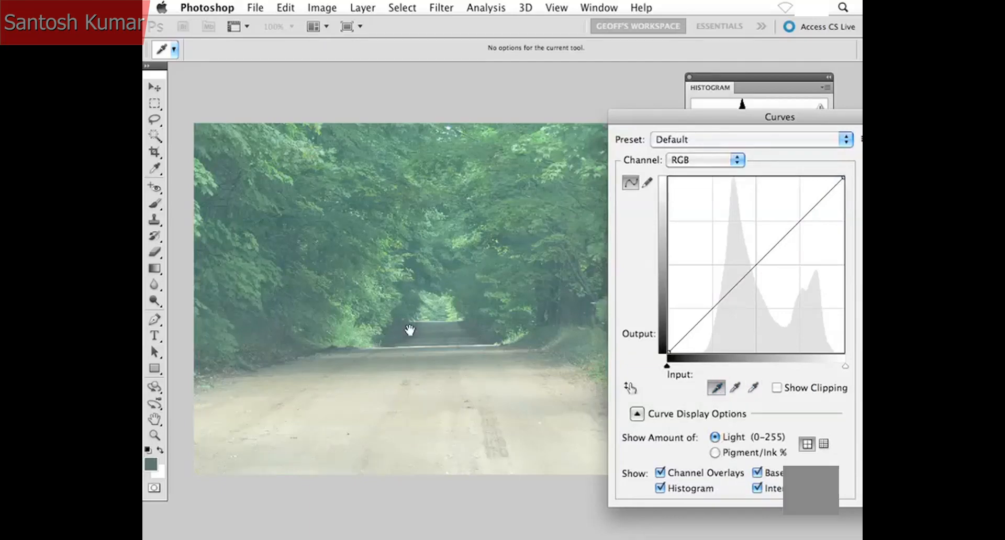
mouse_move(410, 330)
left_mouse_down()
mouse_move(341, 331)
mouse_move(400, 327)
left_mouse_up()
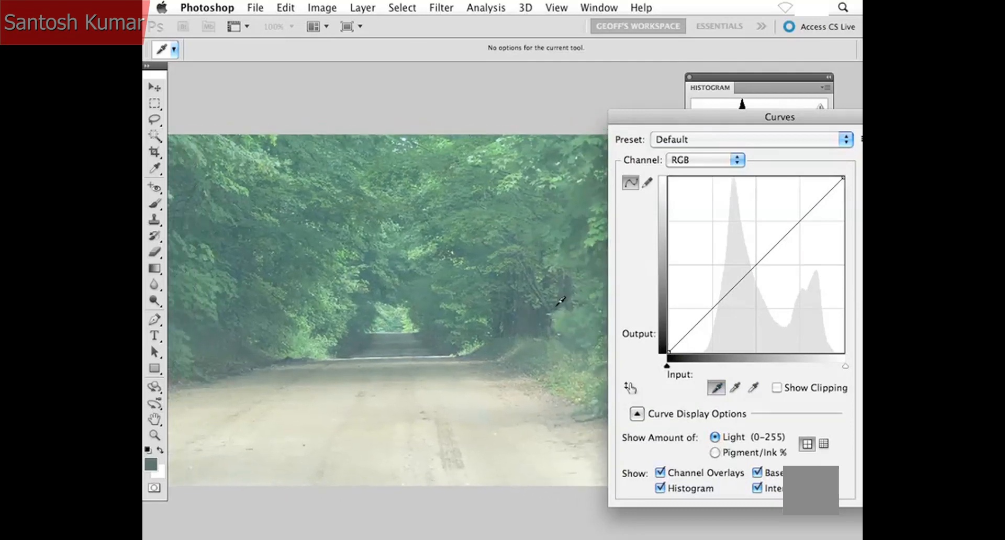
left_click_drag(490, 318, 553, 319)
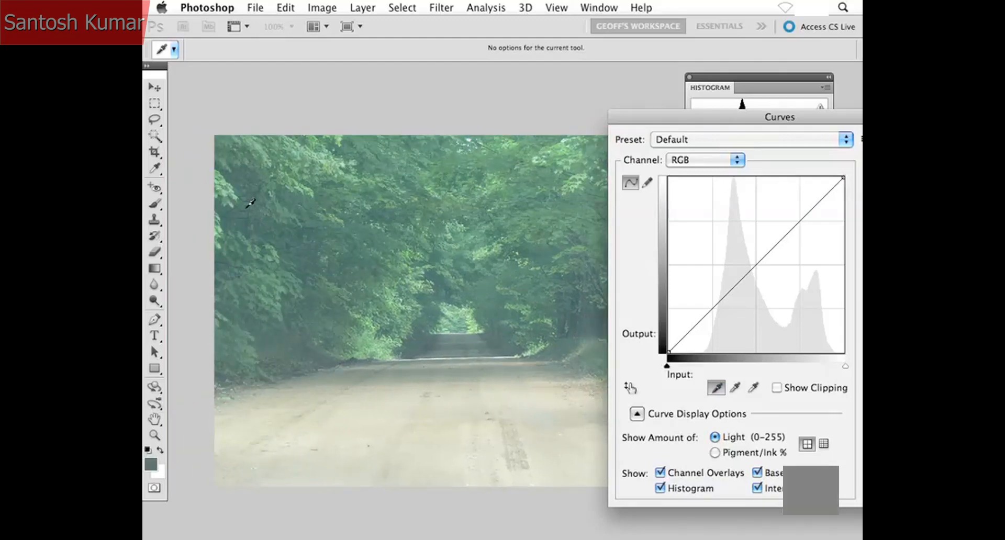
scroll(351, 272, "right", 5)
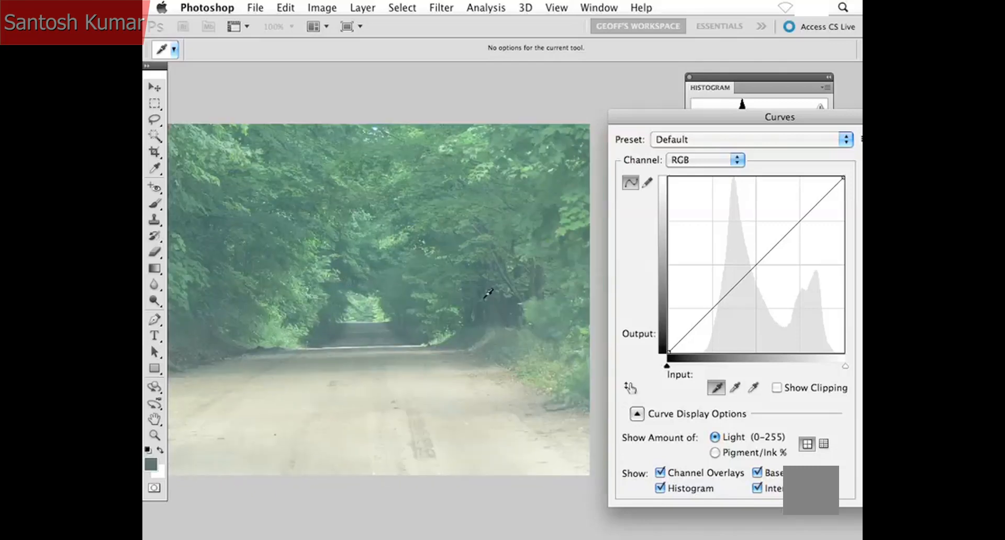
left_click(513, 297)
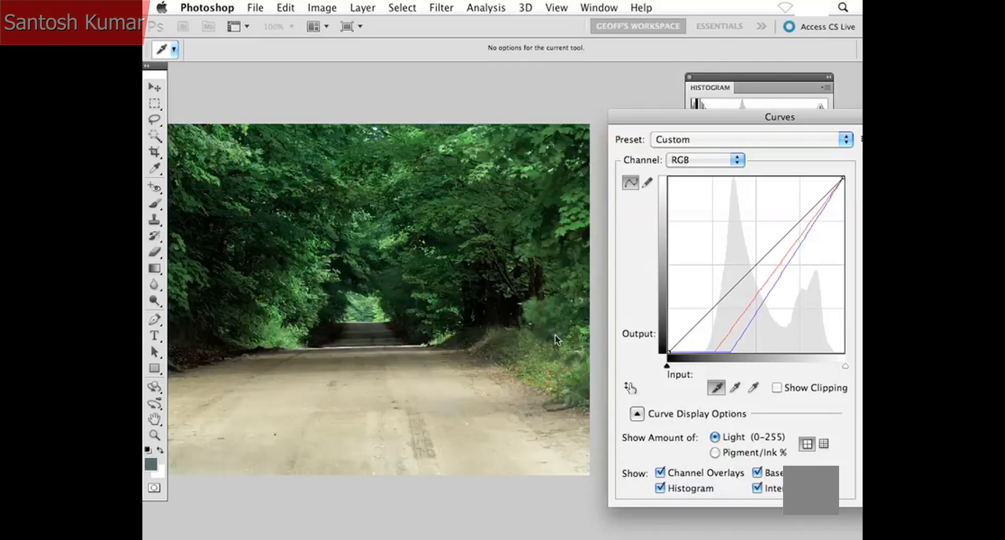
Set the white point with the white eyedropper from the bright lower-right road area, and uncover the whole photo.
left_click(753, 388)
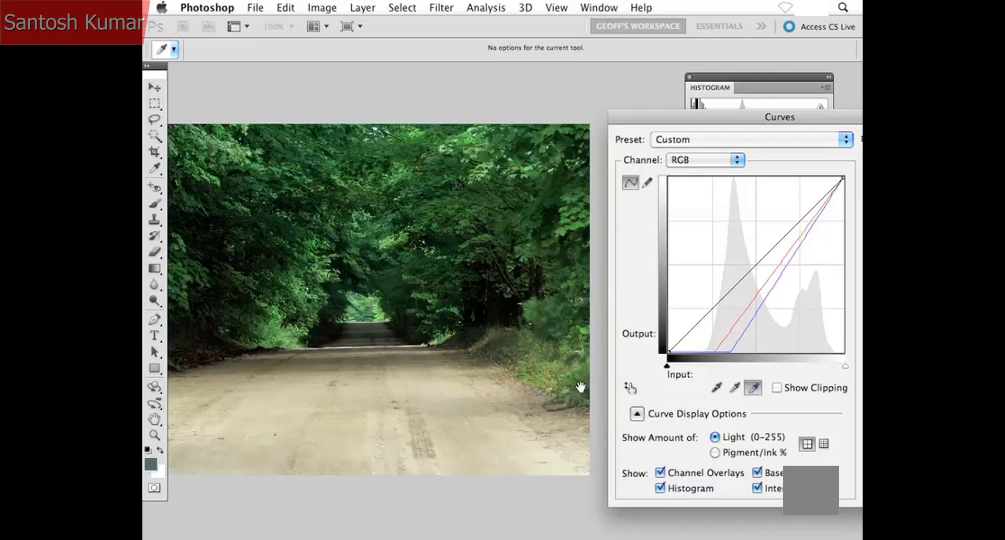
scroll(411, 377, "left", 2)
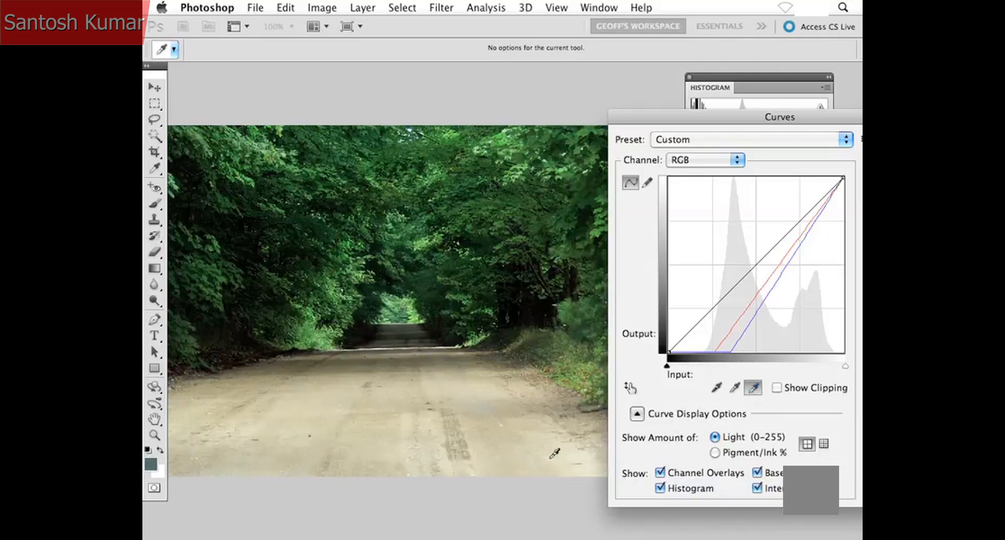
left_click(598, 463)
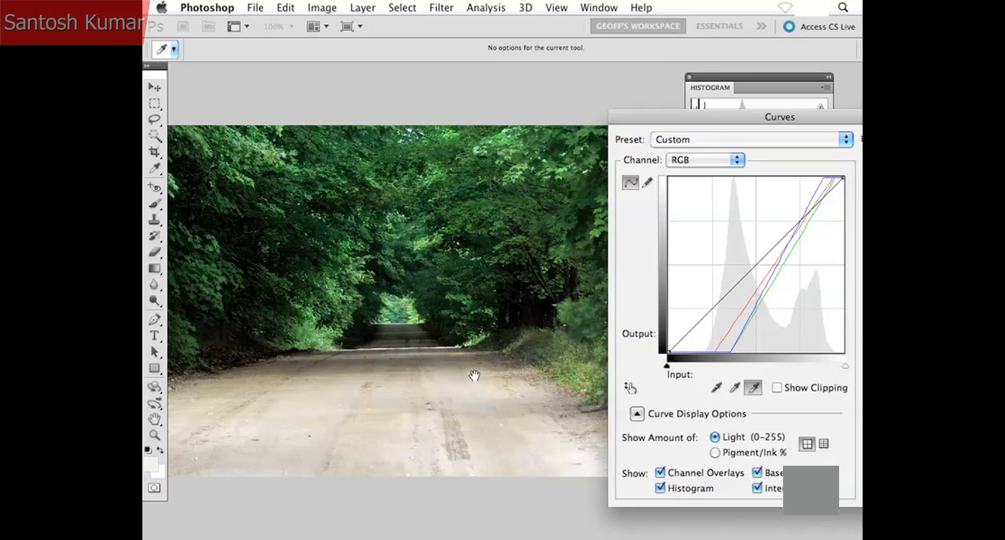
scroll(419, 356, "left", 2)
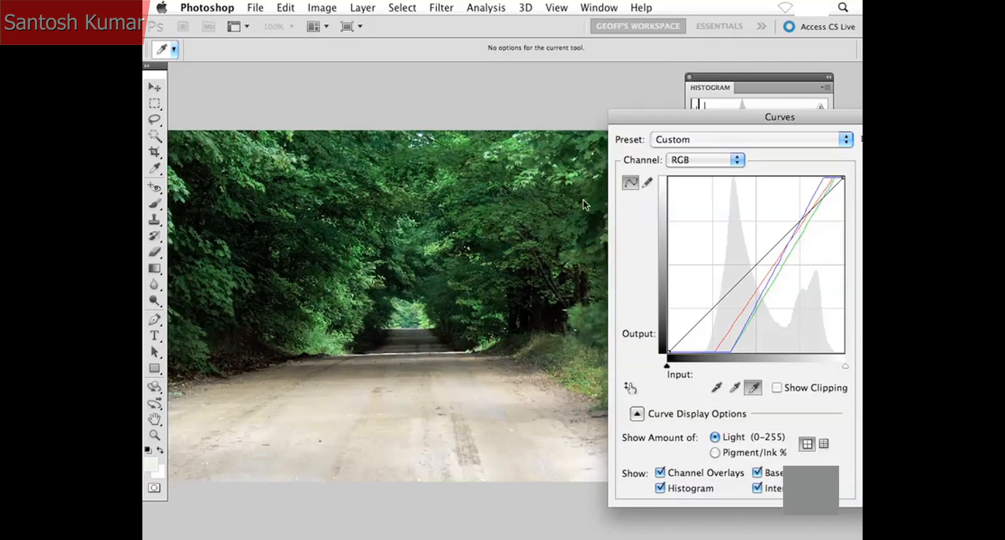
left_click_drag(628, 125, 688, 140)
left_click_drag(448, 205, 476, 197)
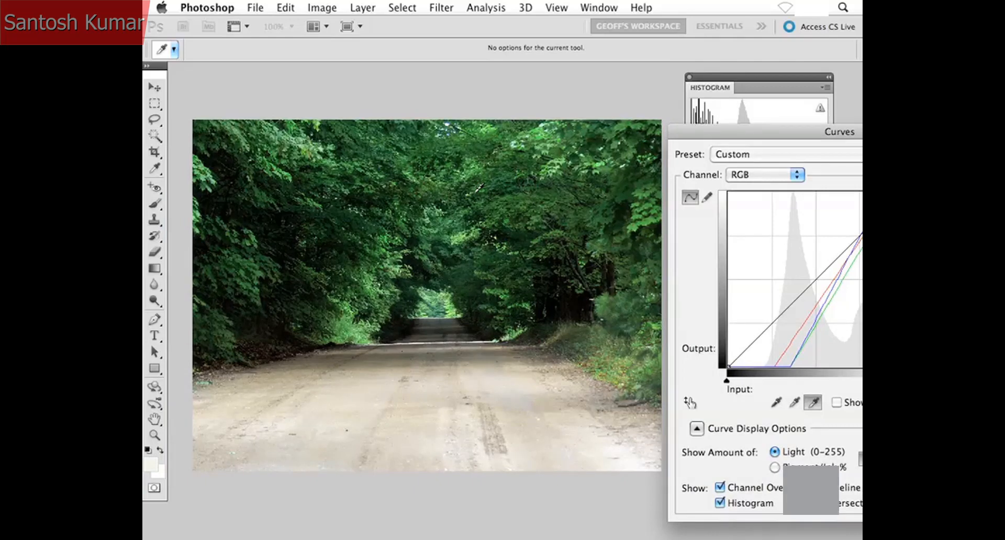
Reset the eyedropper corrections in Curves to the default and move the dialog clear of the photo.
left_click_drag(705, 136, 549, 116)
key("alt")
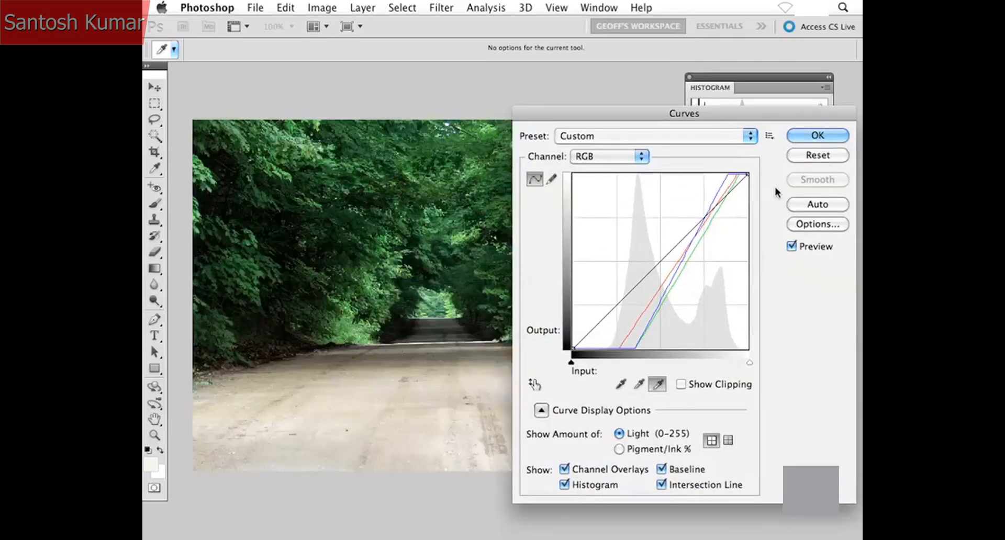
left_click(800, 157, "alt")
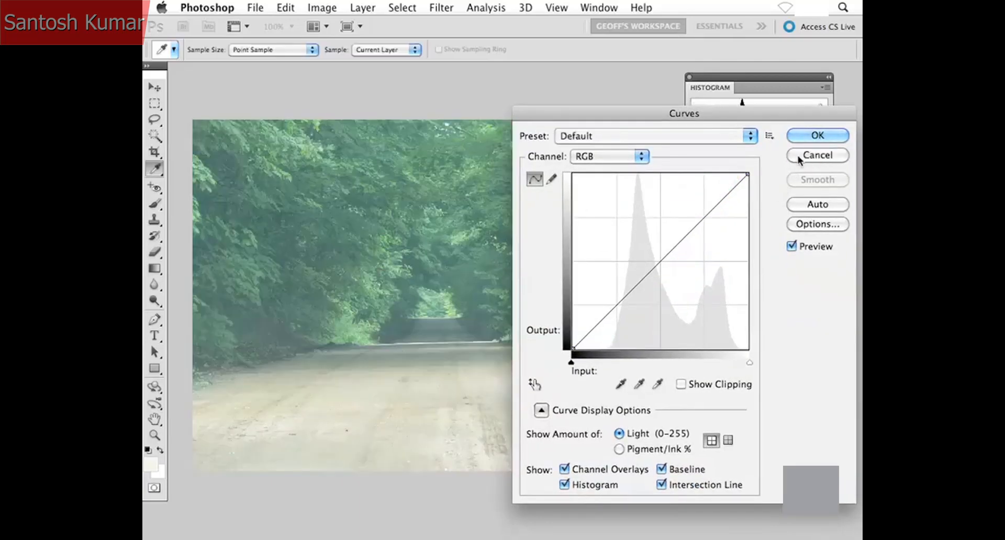
left_click_drag(568, 117, 674, 127)
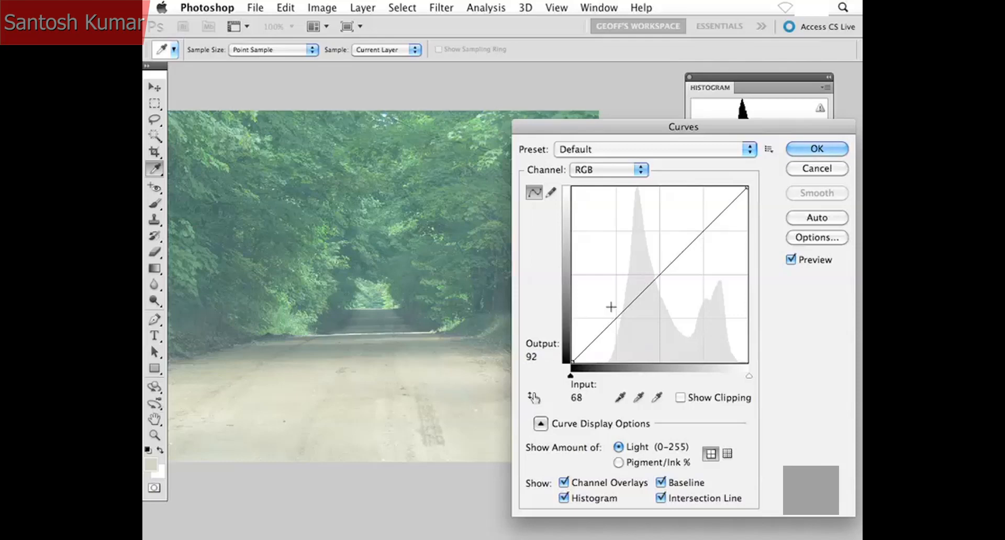
Add a midpoint at 128 on the RGB curve and raise it to output 208 to brighten the photo.
left_click(660, 275)
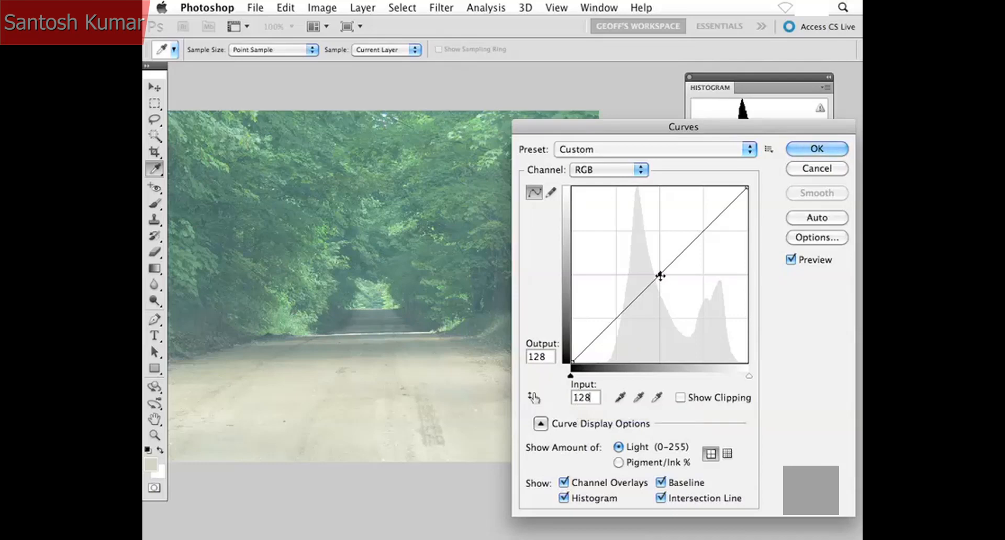
left_click_drag(660, 275, 660, 255)
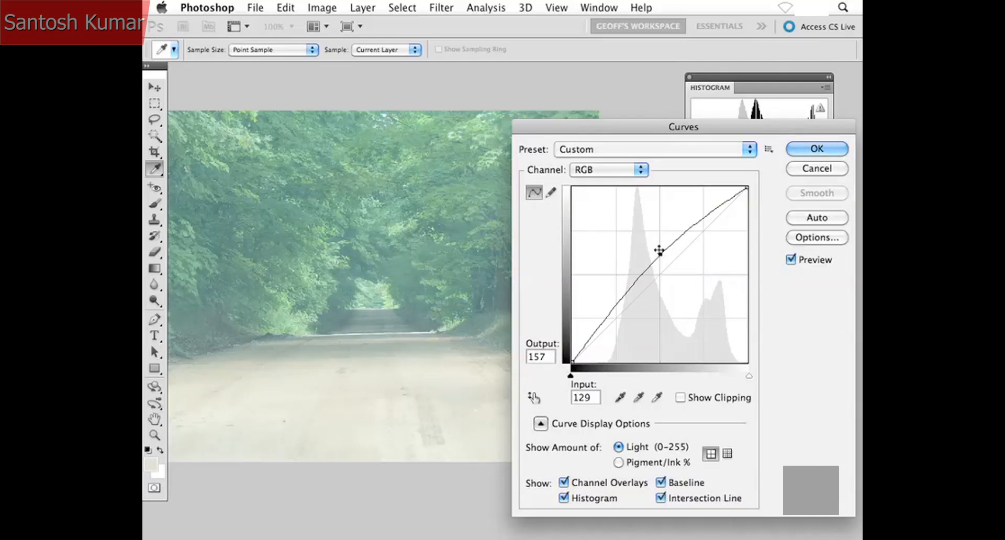
left_click_drag(660, 255, 659, 231)
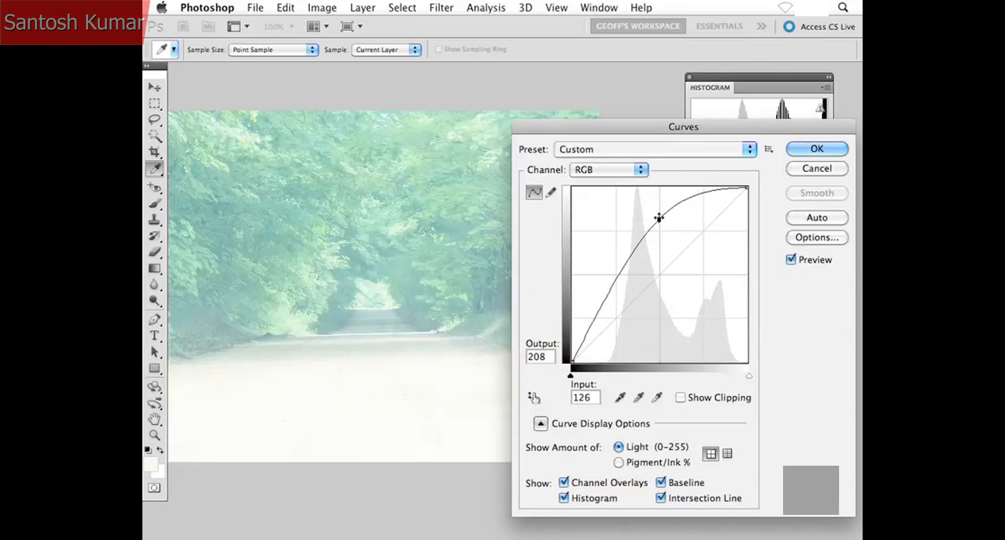
Lower the RGB curve's midpoint to output 65 to darken the photo, and return it to input 128, output 128.
left_click_drag(659, 218, 659, 306)
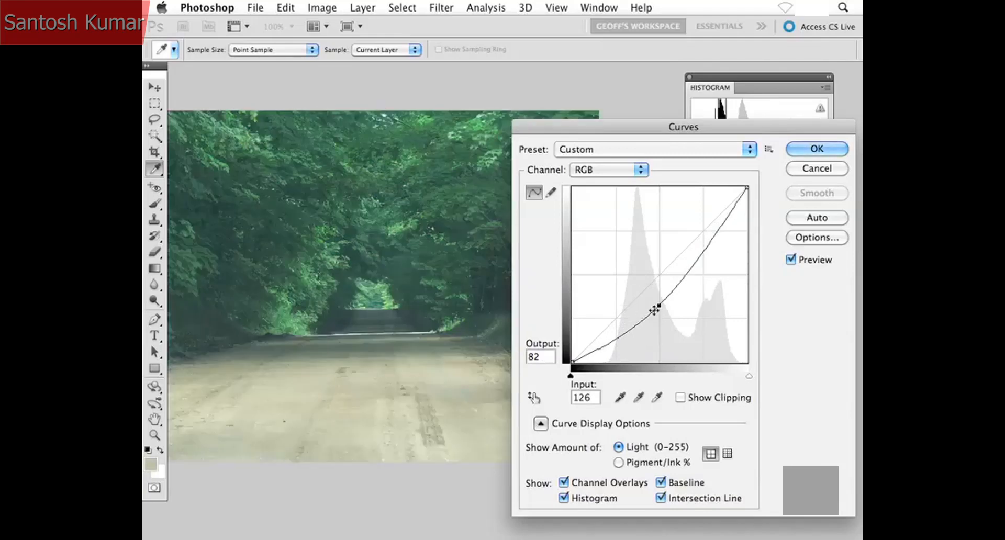
left_click_drag(660, 305, 659, 318)
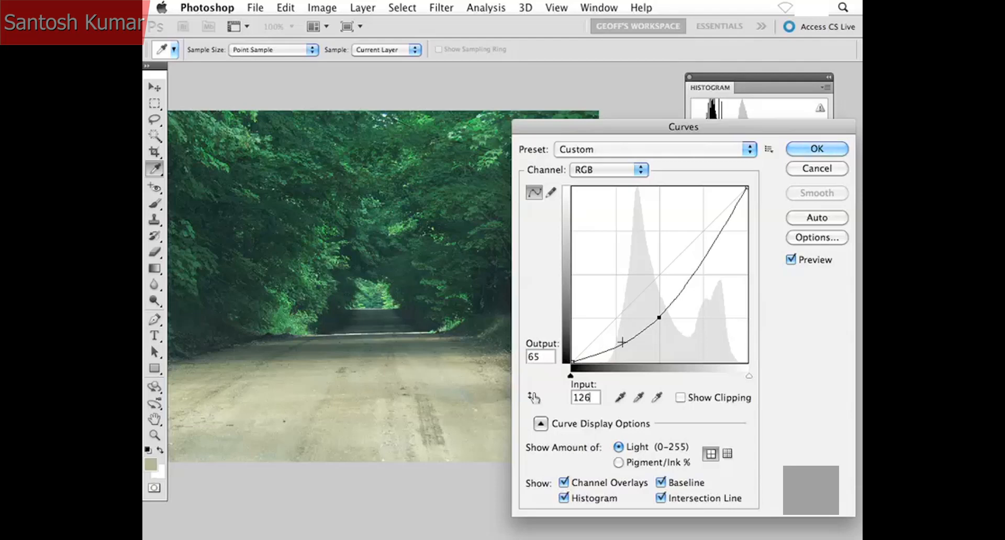
left_click_drag(659, 317, 660, 275)
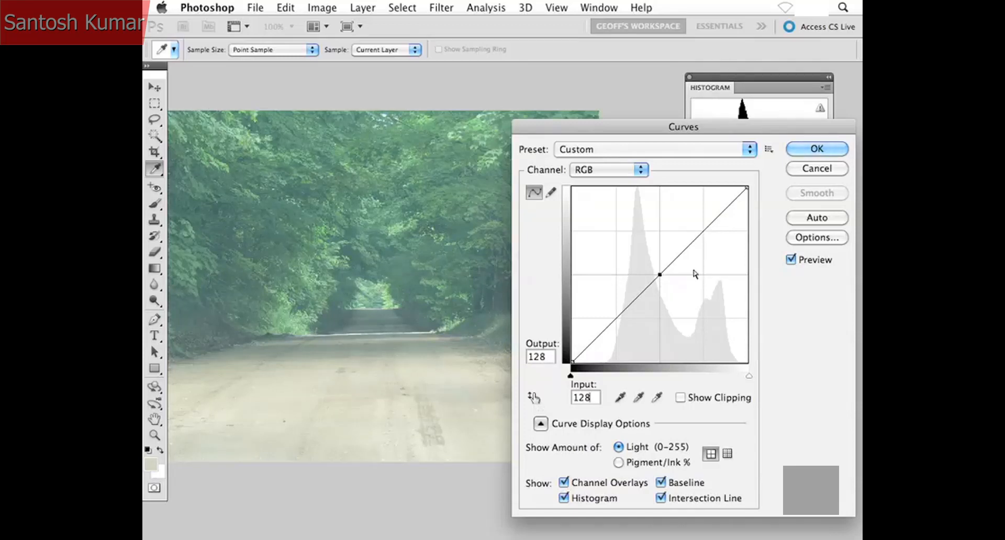
Add highlight and shadow points to the RGB curve, try the highlight at output 143, and settle it at input 192, output 193.
left_click(703, 231)
left_click(616, 318)
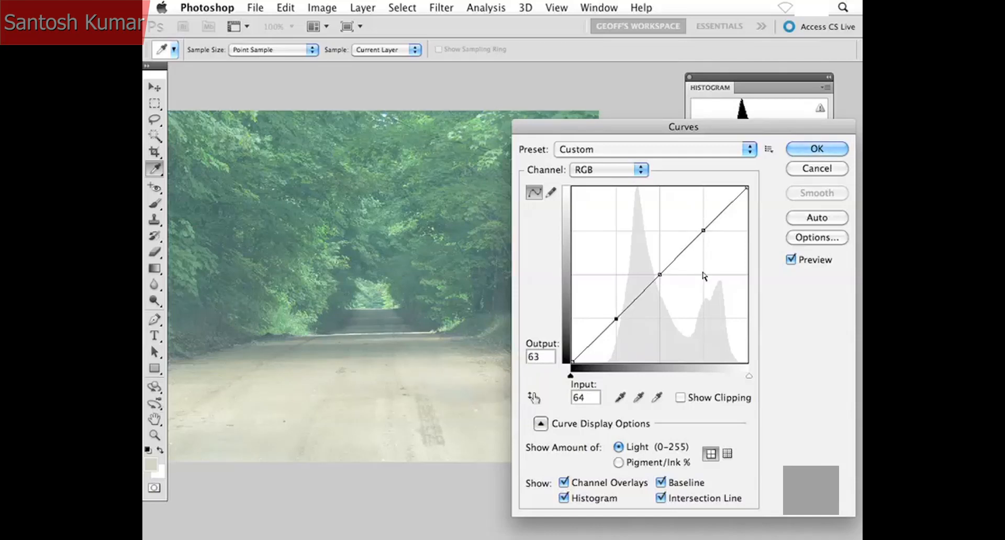
left_click_drag(704, 230, 703, 263)
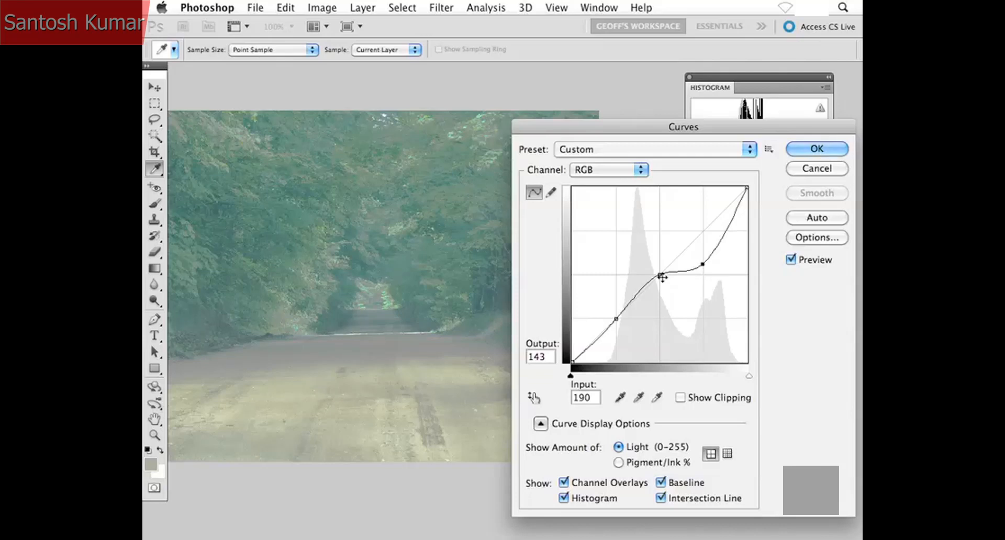
left_click_drag(703, 264, 704, 230)
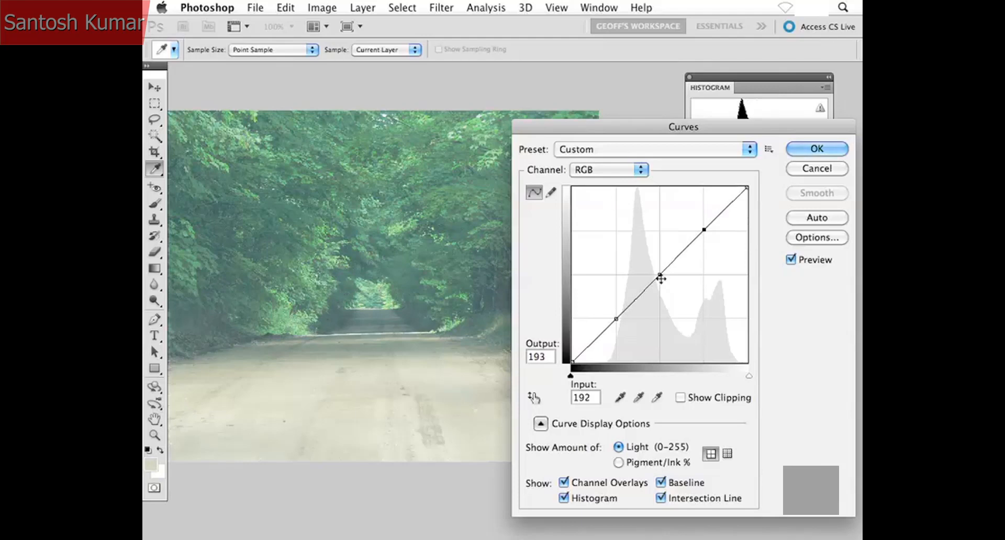
Bend the RGB curve with midpoint output 104, shadow point output 21 and three added points, the highest at input 219, output 226.
mouse_move(660, 276)
left_mouse_down()
mouse_move(659, 253)
mouse_move(659, 292)
left_mouse_up()
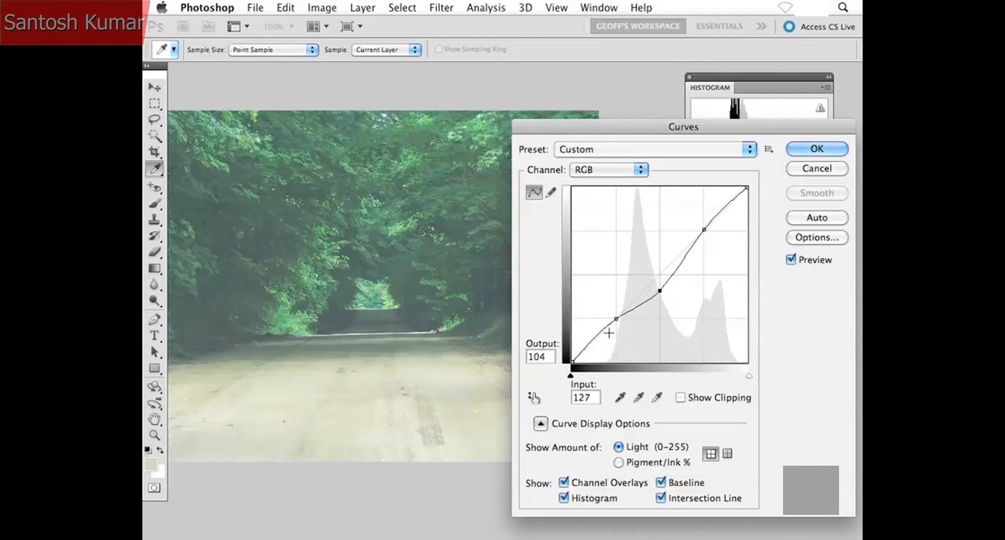
left_click_drag(616, 319, 616, 347)
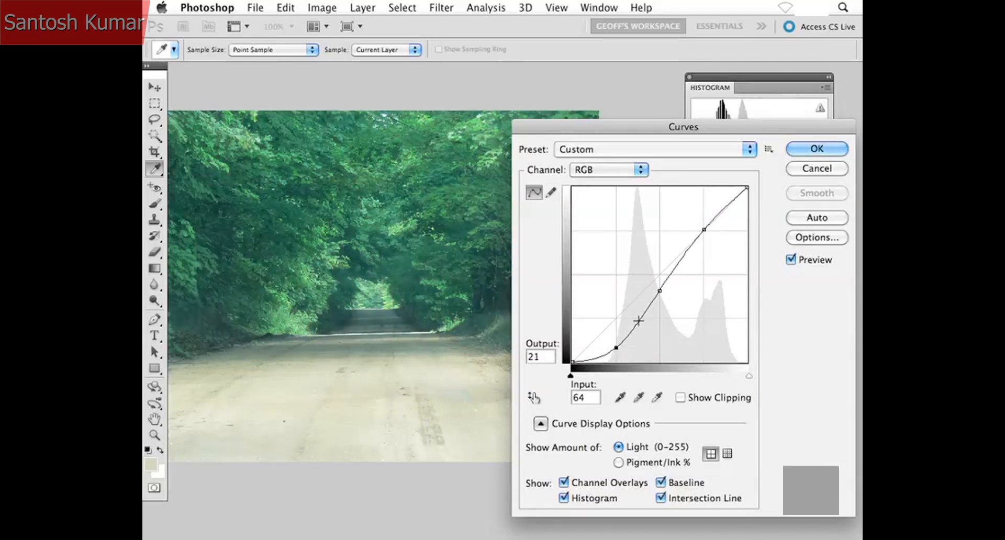
left_click_drag(637, 317, 643, 298)
left_click_drag(687, 258, 687, 277)
mouse_move(723, 202)
left_mouse_down()
mouse_move(724, 271)
mouse_move(722, 207)
left_mouse_up()
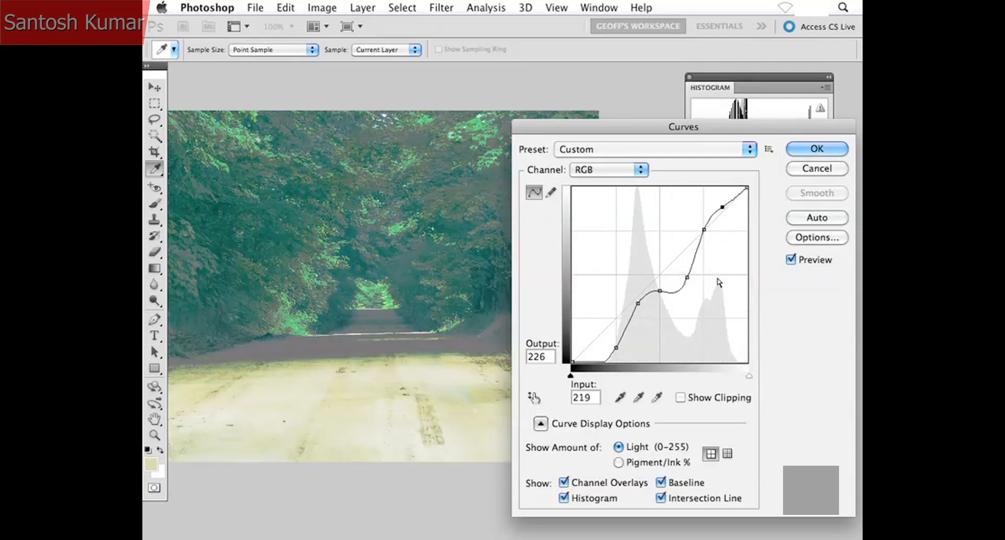
left_click(703, 230)
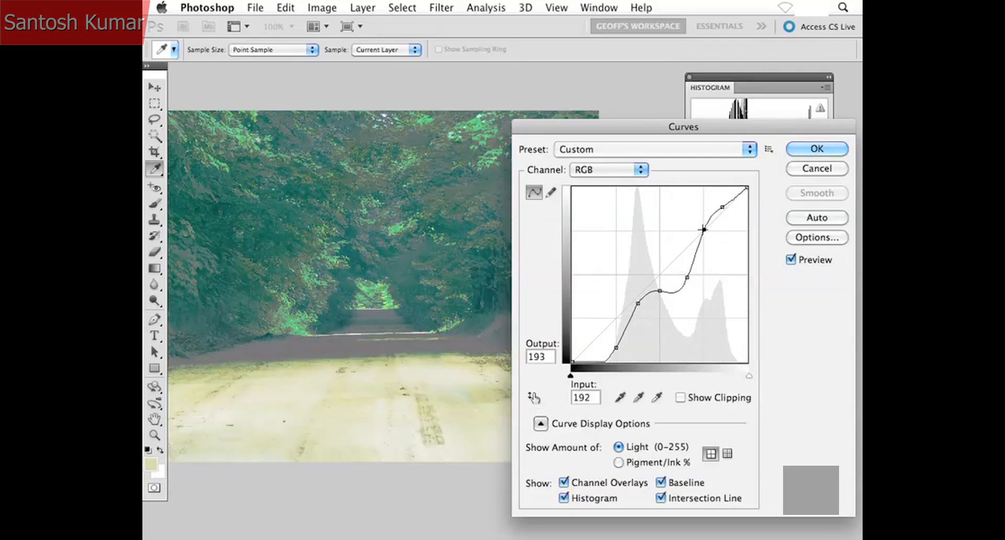
Remove the extra points from the RGB curve and straighten it with the midpoint at input 125, output 127.
key("Delete")
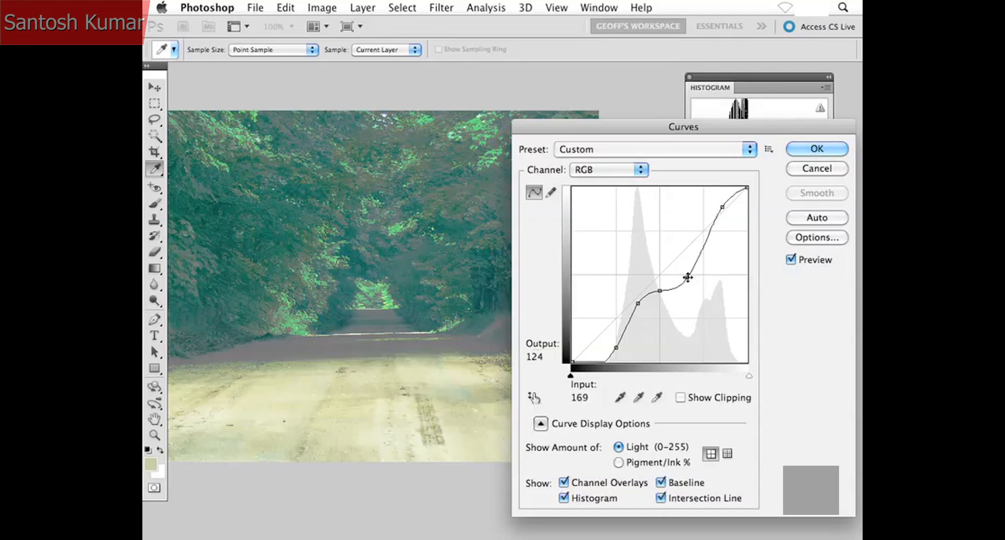
left_click_drag(687, 278, 658, 231)
left_click_drag(637, 303, 547, 249)
left_click_drag(722, 207, 709, 168)
left_click_drag(660, 291, 658, 275)
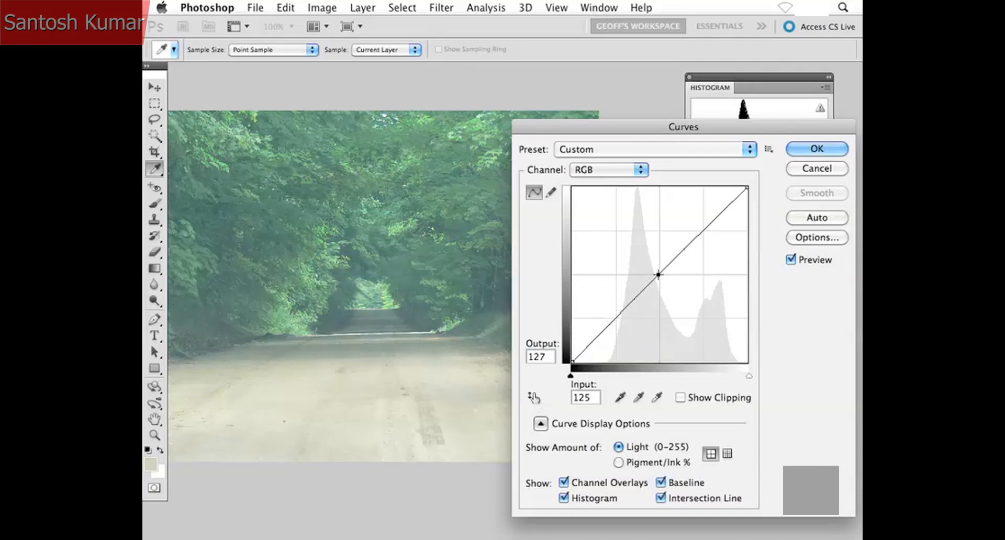
Add a curve point sampled from the bright road at input 207, output 215, and lower one sampled from the dark trees.
left_click_drag(586, 127, 672, 123)
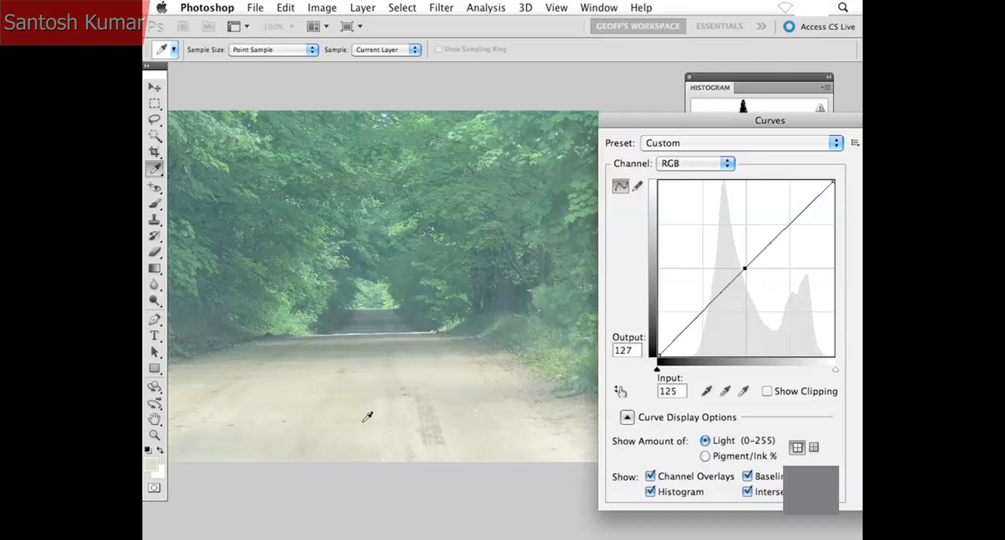
left_click(367, 417, "super")
mouse_move(802, 213)
left_mouse_down()
mouse_move(801, 225)
mouse_move(802, 209)
left_mouse_up()
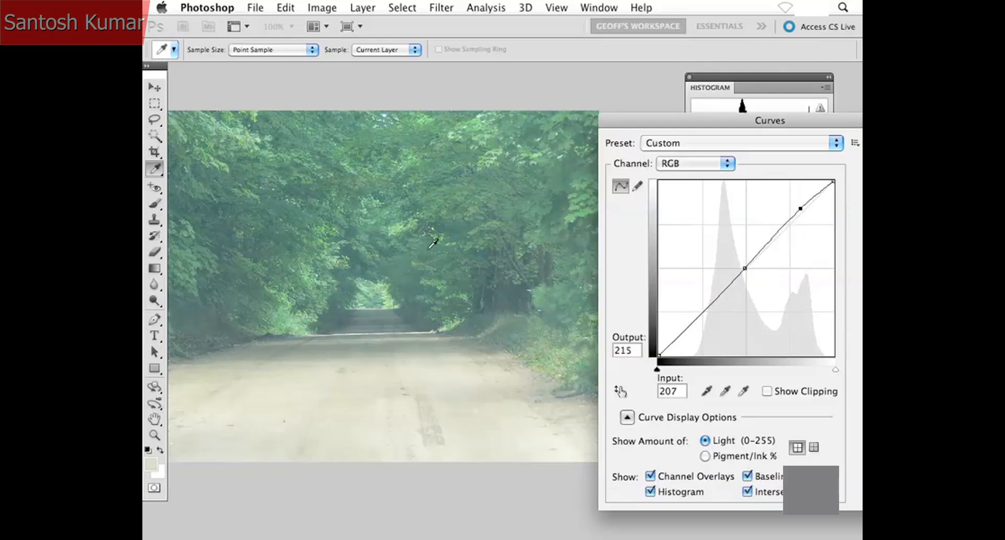
left_click_drag(300, 178, 404, 205)
left_click_drag(358, 265, 343, 289)
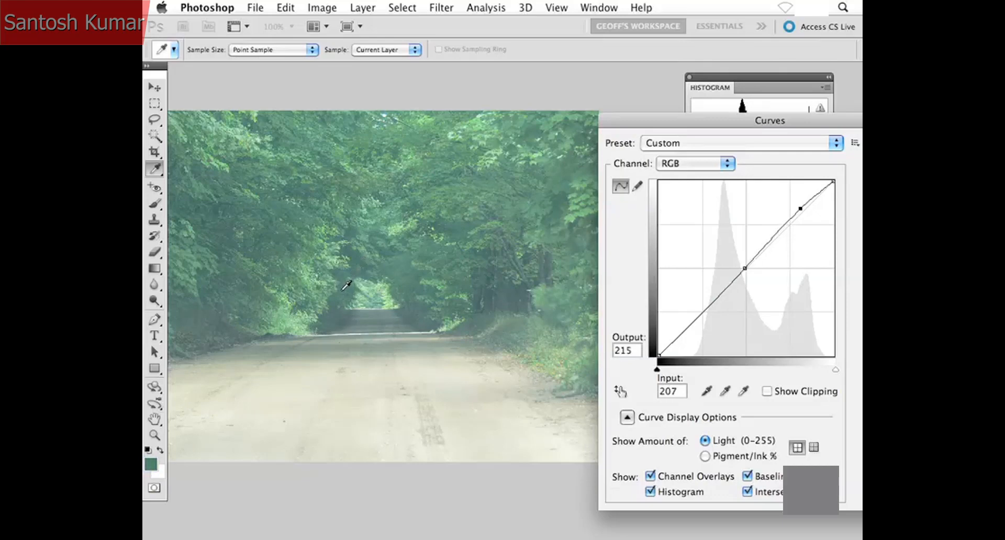
left_click(346, 285, "super")
left_click_drag(728, 287, 711, 314)
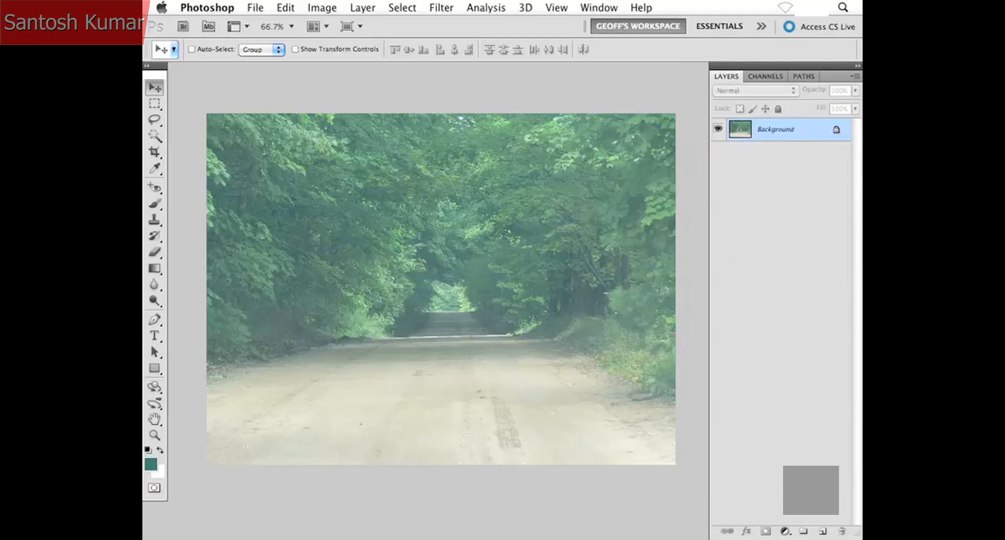
Add a Levels adjustment layer above the Background layer, and delete it.
left_click(783, 533)
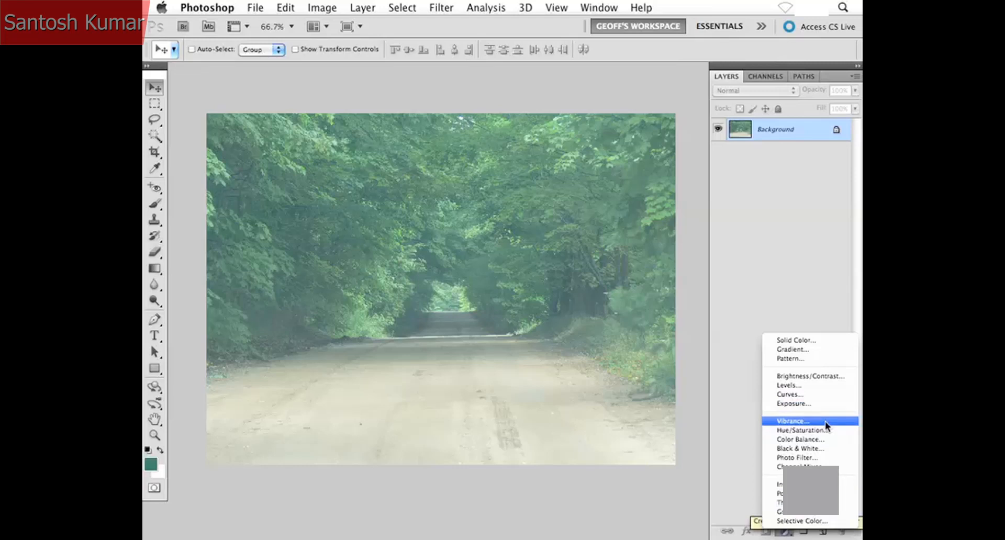
left_click(807, 386)
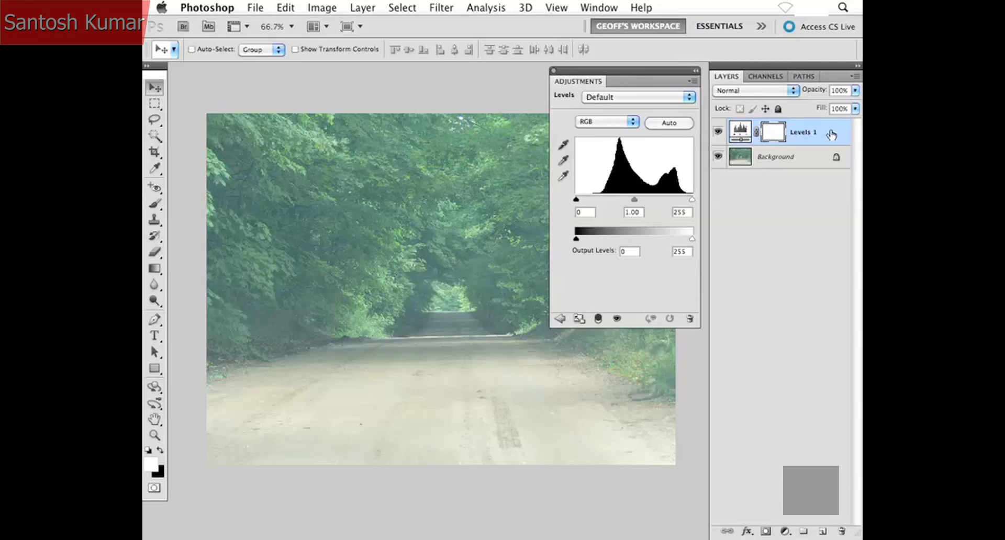
left_click_drag(832, 132, 842, 531)
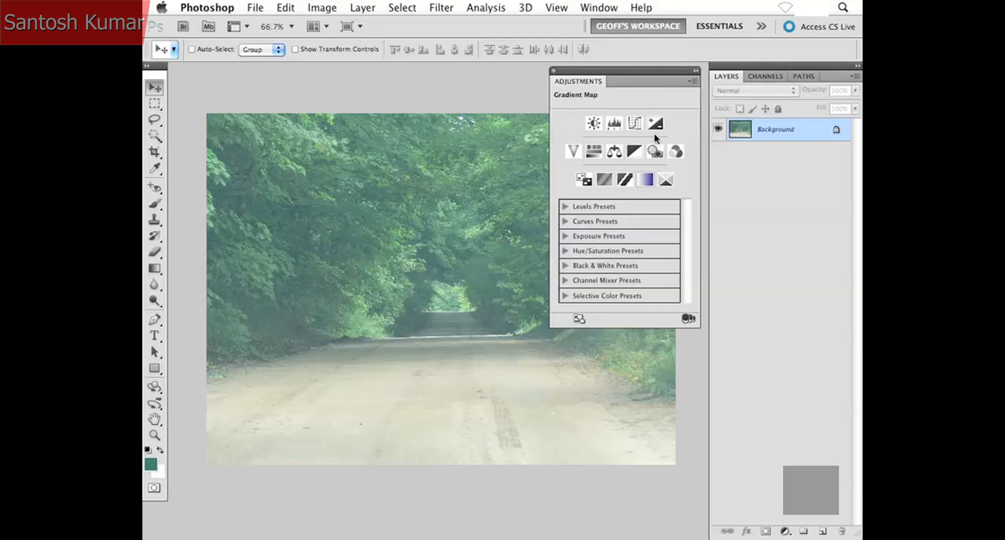
Close and reopen the Adjustments options, and create a Levels adjustment layer from them.
left_click(554, 70)
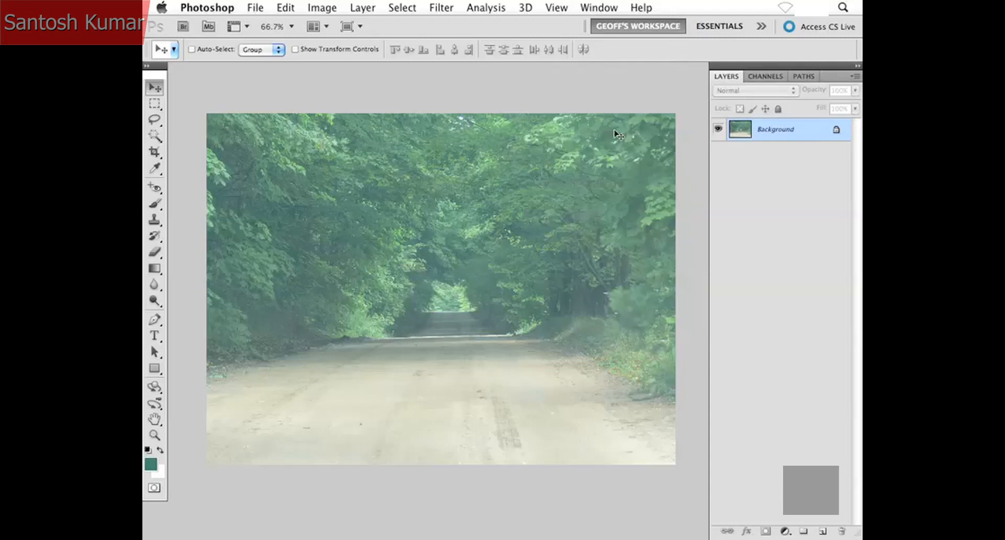
left_click(598, 8)
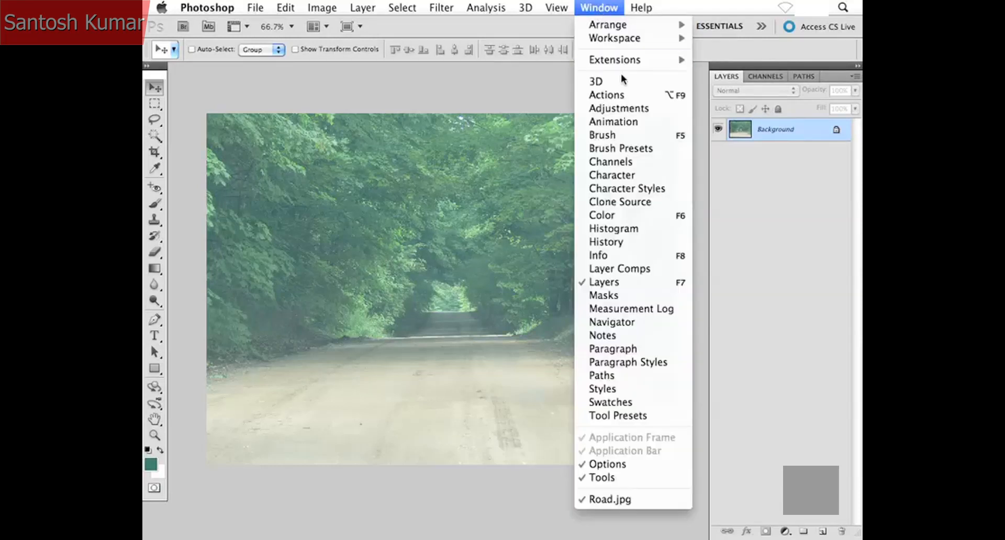
left_click(611, 108)
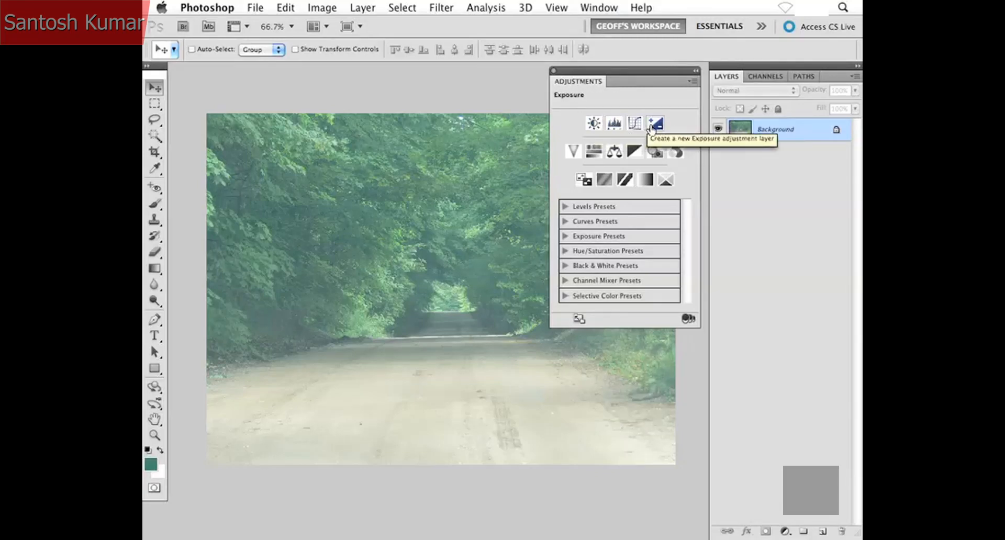
left_click(615, 124)
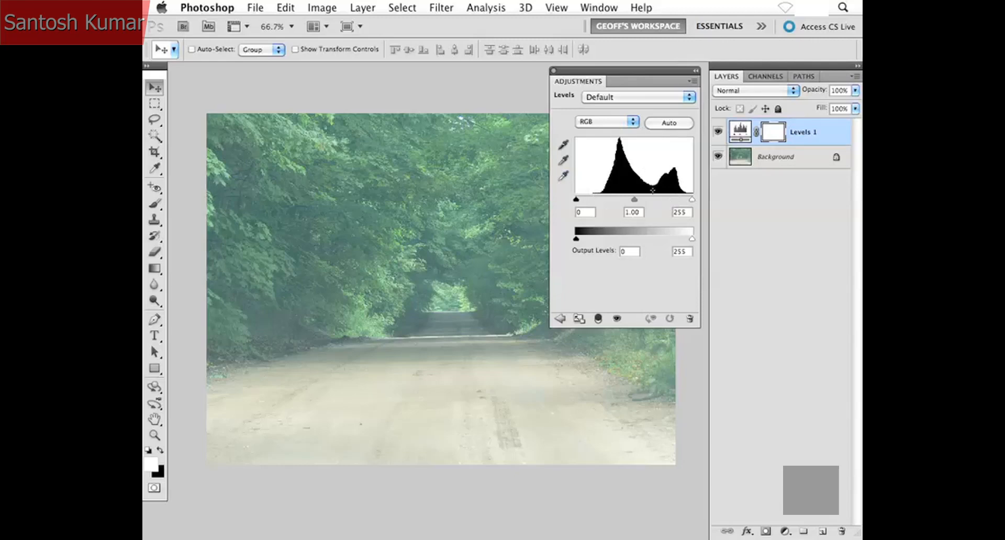
Set the Levels layer's RGB input black to 59 and white to 232, and replace them with the Auto correction.
left_click_drag(576, 200, 604, 201)
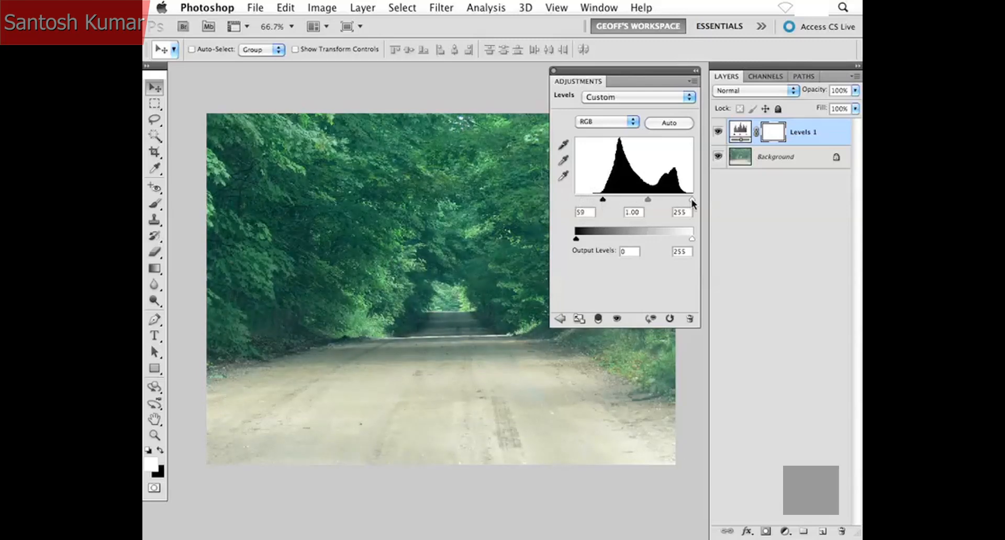
left_click_drag(691, 200, 682, 201)
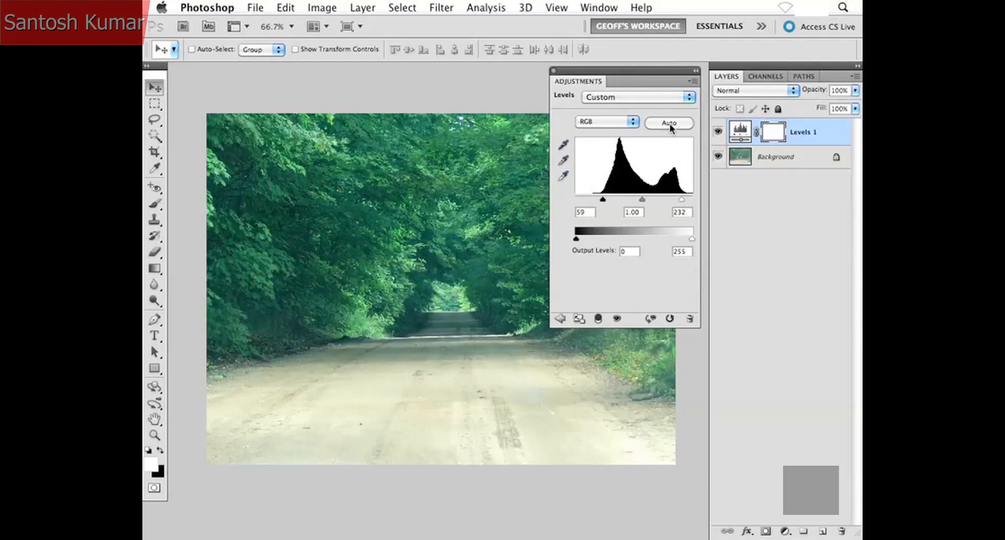
left_click(623, 124)
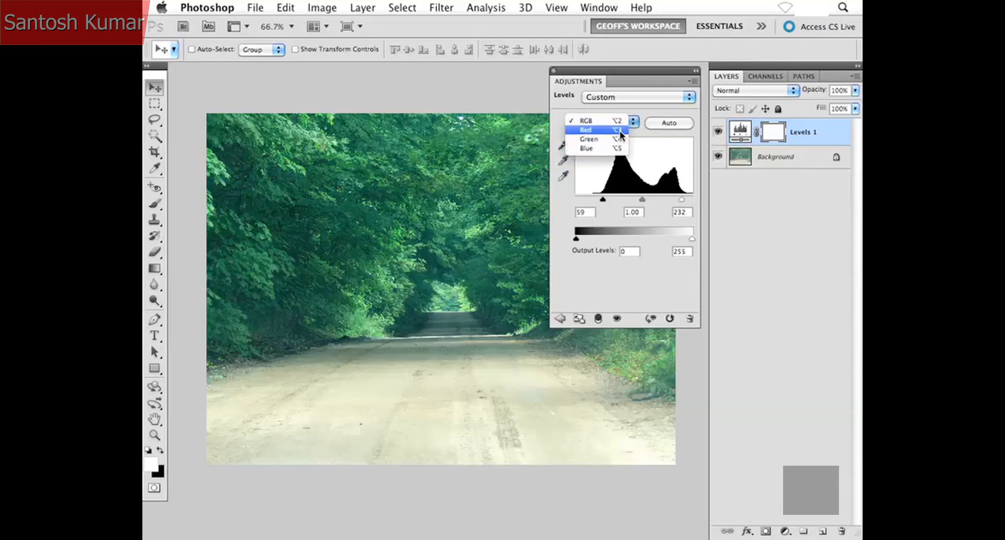
left_click(561, 128)
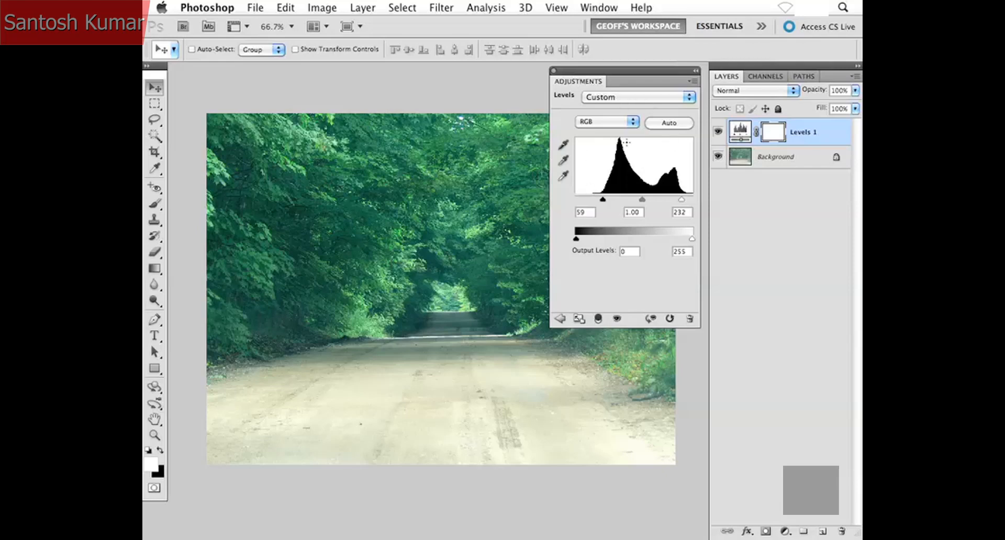
left_click(655, 123)
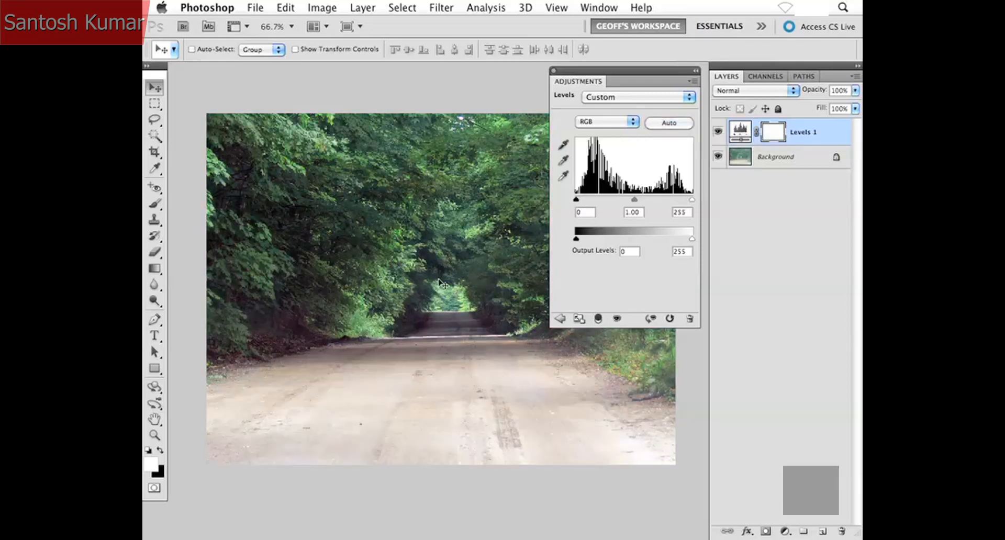
Hide the Levels layer and add a Posterize adjustment layer set to 5 levels.
left_click_drag(440, 283, 387, 273)
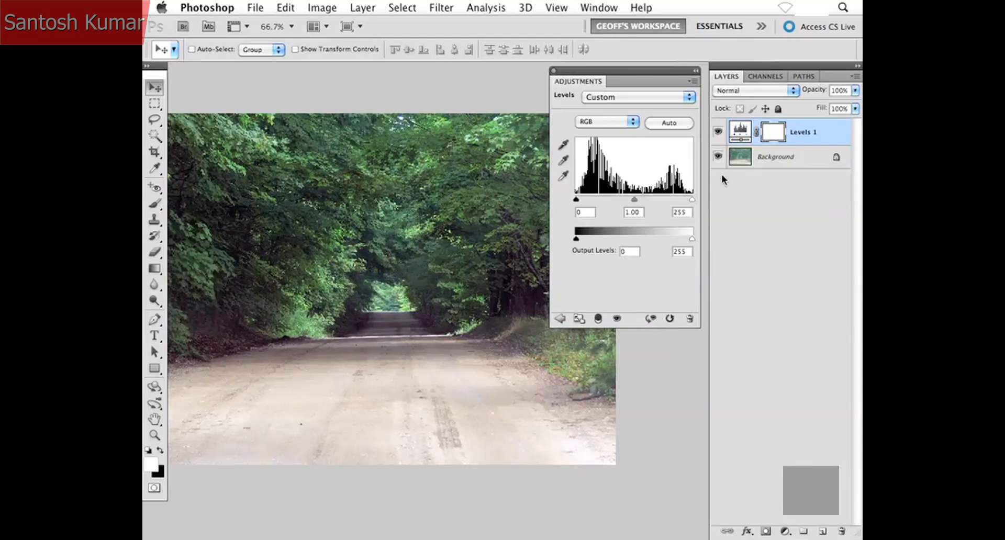
left_click(718, 132)
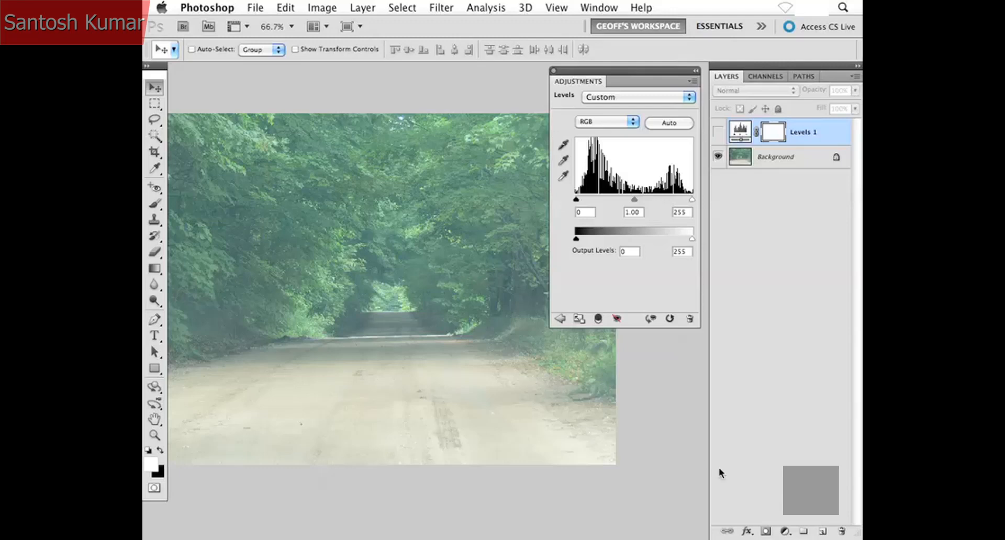
left_click(785, 530)
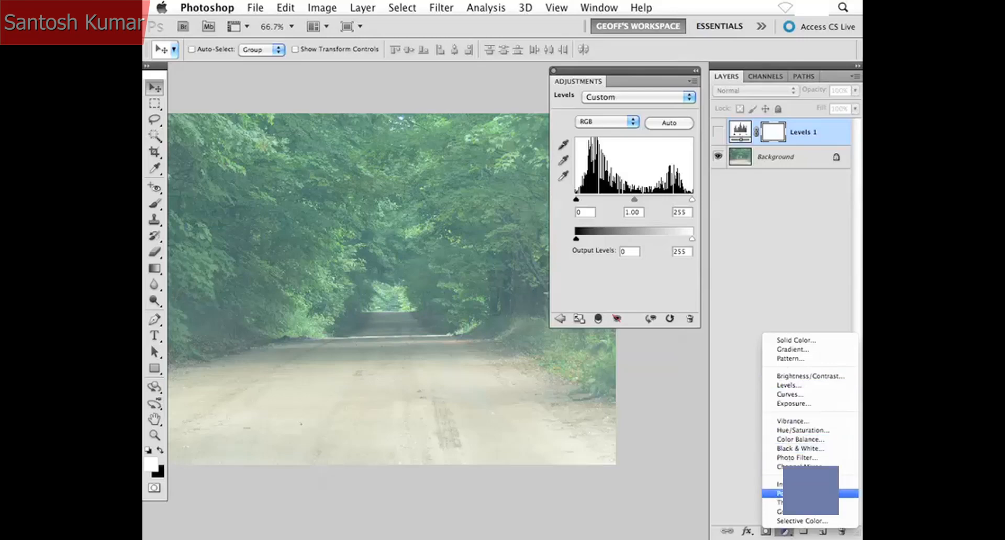
left_click(779, 493)
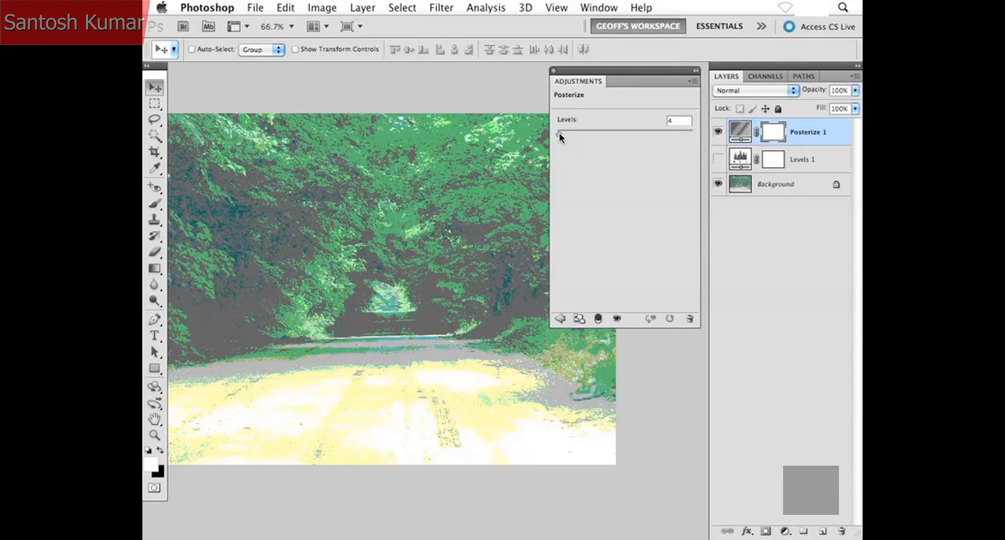
mouse_move(559, 133)
left_mouse_down()
mouse_move(570, 133)
mouse_move(558, 132)
left_mouse_up()
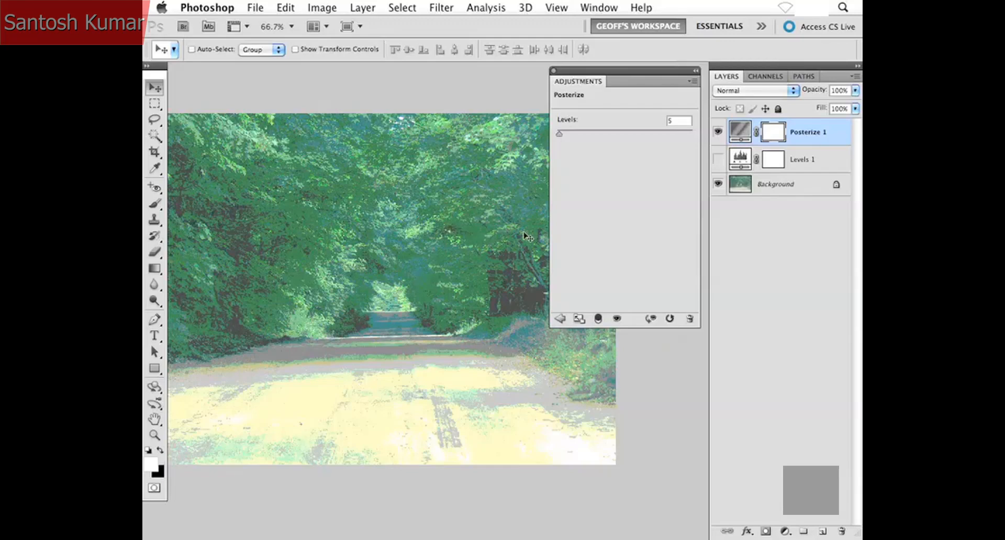
Hide the Posterize layer and add a Threshold adjustment layer with threshold level 121.
left_click(718, 133)
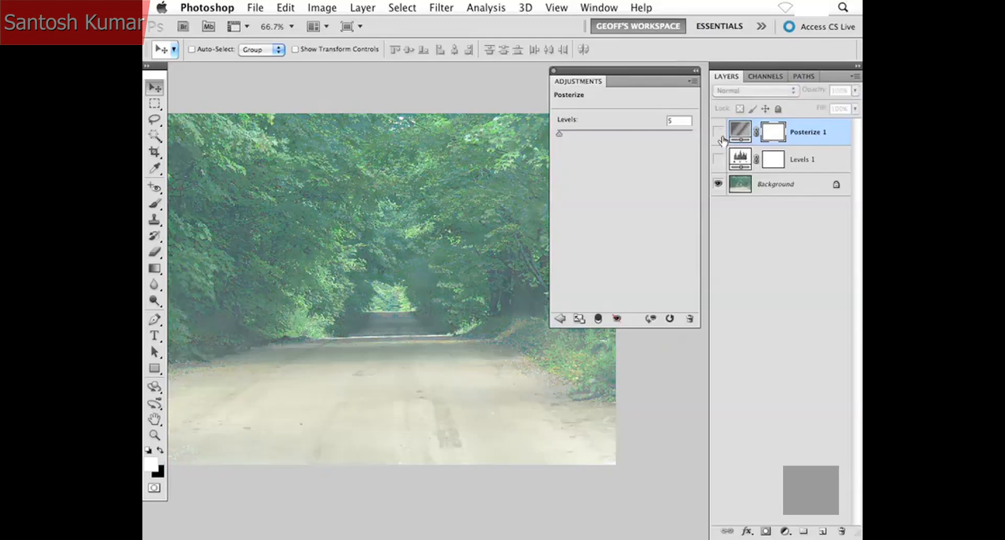
left_click(785, 532)
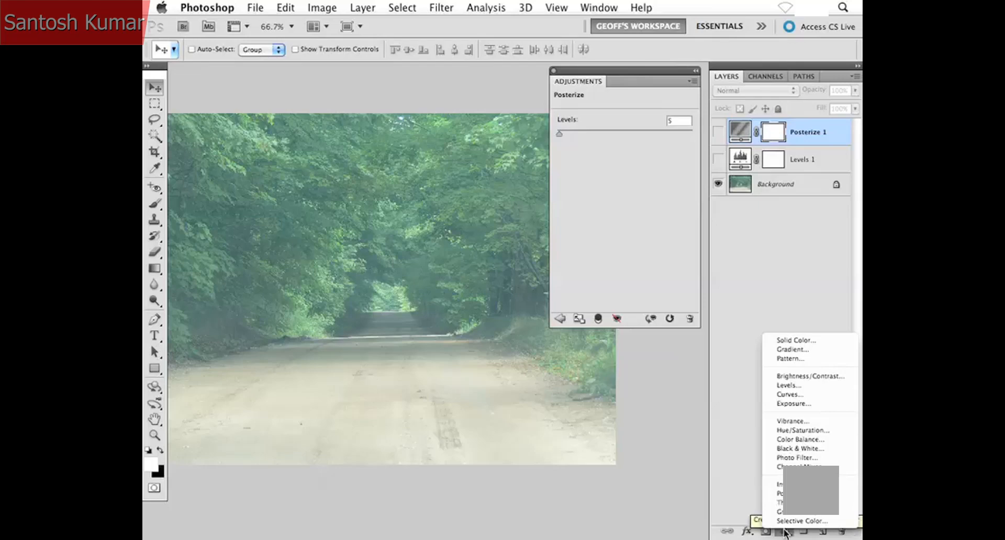
left_click(777, 502)
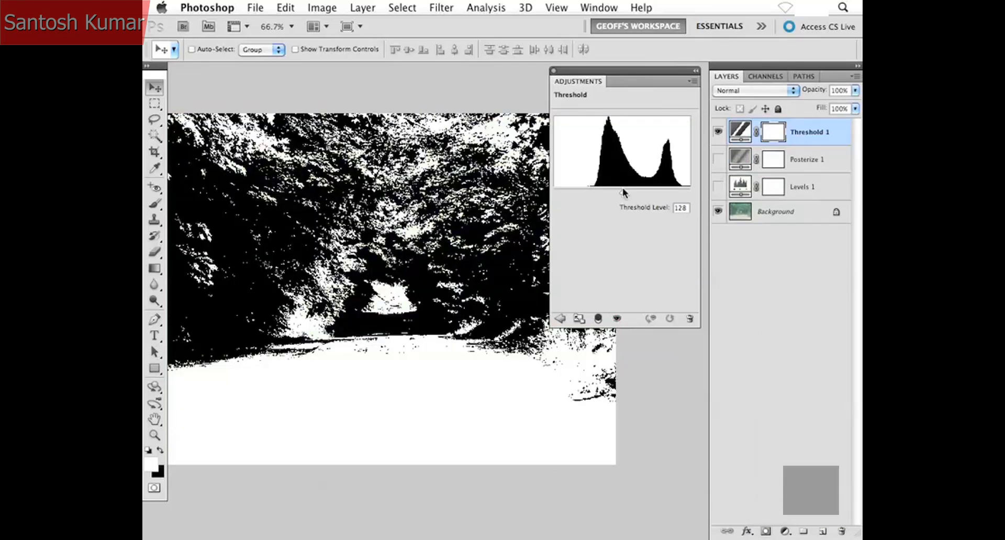
left_click_drag(623, 191, 617, 191)
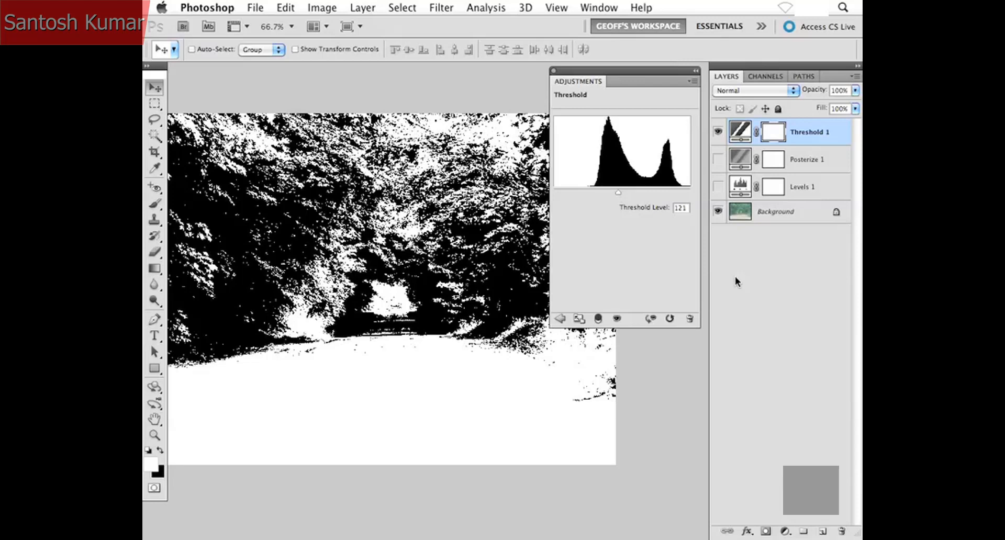
Compare the adjustment effects by hiding the Threshold layer and toggling the visibility of the Posterize and Levels layers.
left_click(718, 132)
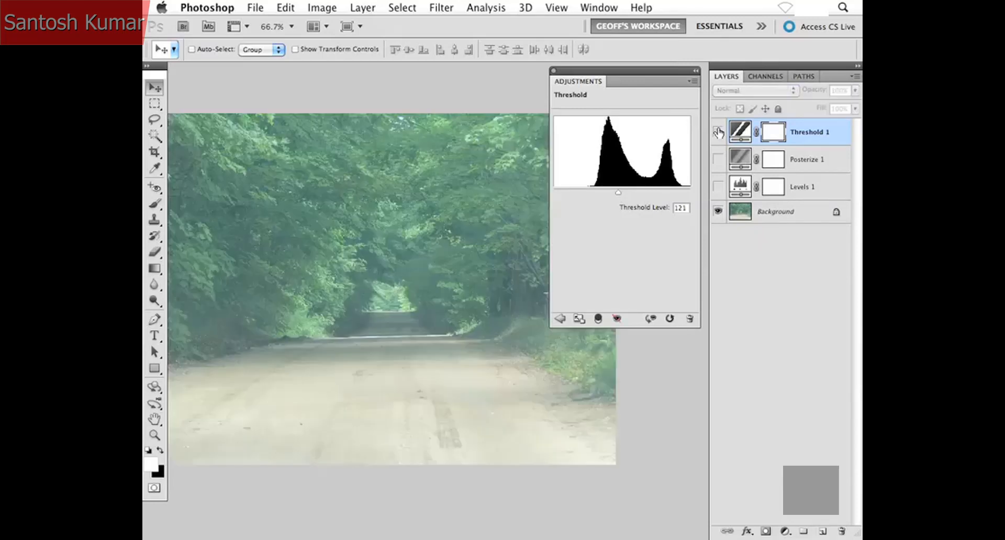
left_click(718, 159)
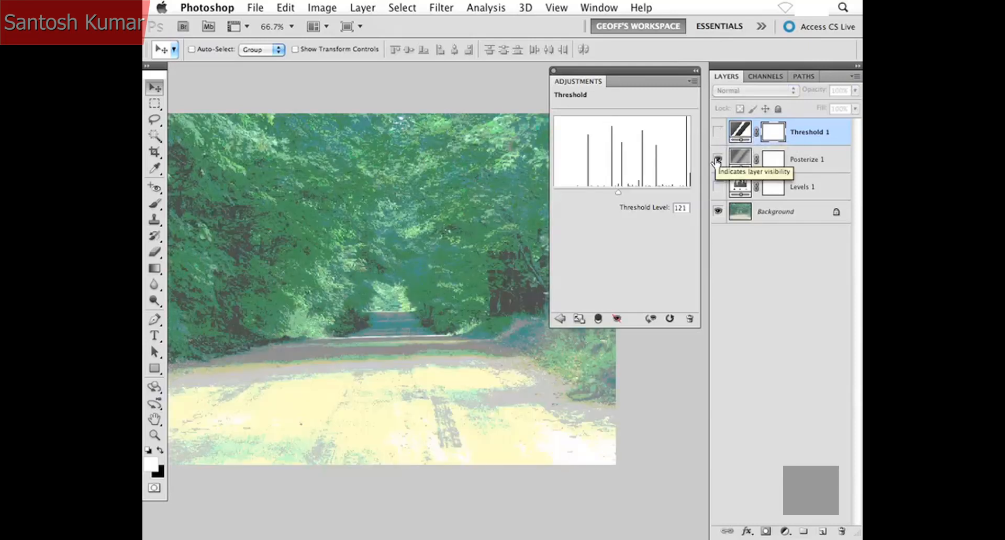
left_click(718, 159)
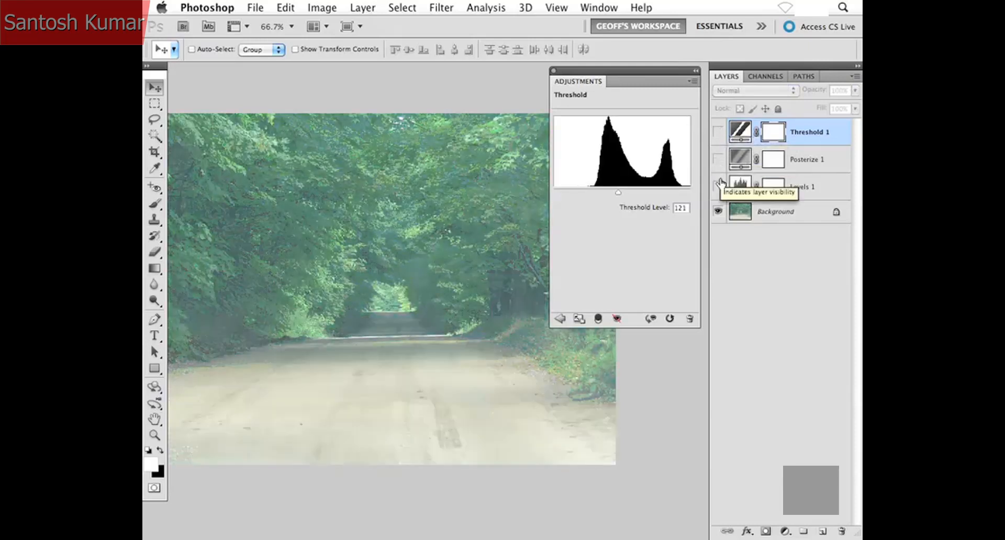
left_click(718, 187)
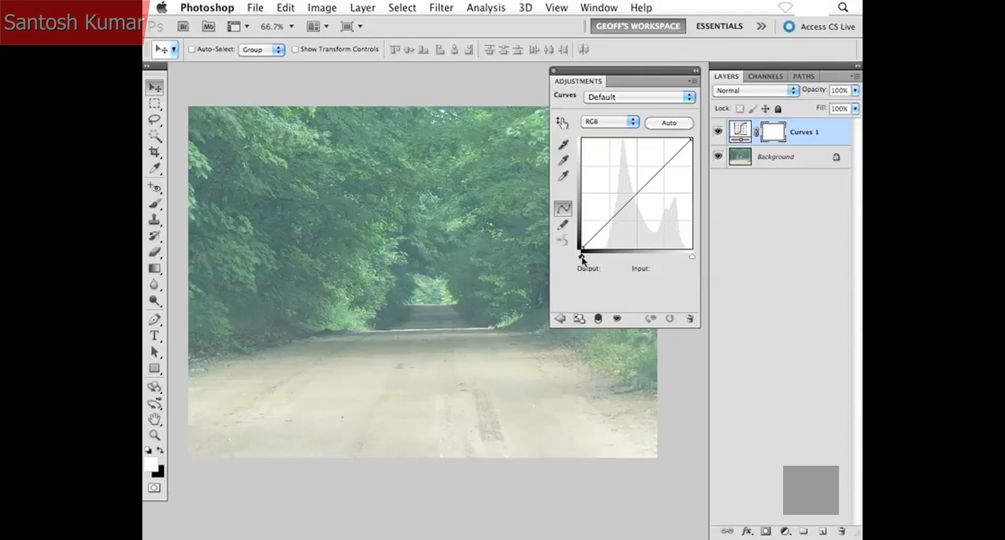
Bend the Curves layer's RGB curve with black input 50, a reduced white input and points at 95/56 and 186/188, and reset it to default.
left_click_drag(582, 256, 603, 256)
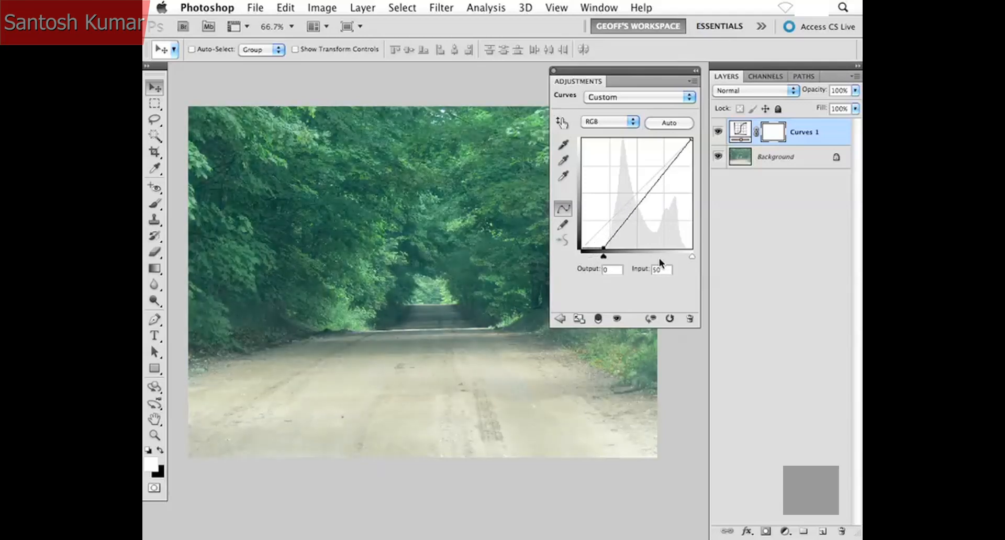
left_click_drag(686, 257, 681, 257)
left_click_drag(650, 186, 623, 224)
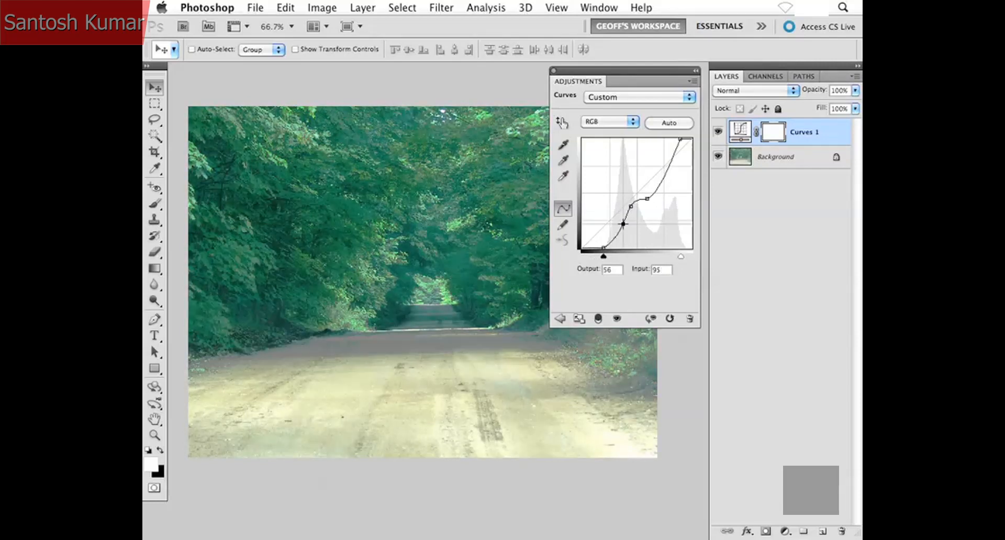
left_click_drag(658, 177, 661, 167)
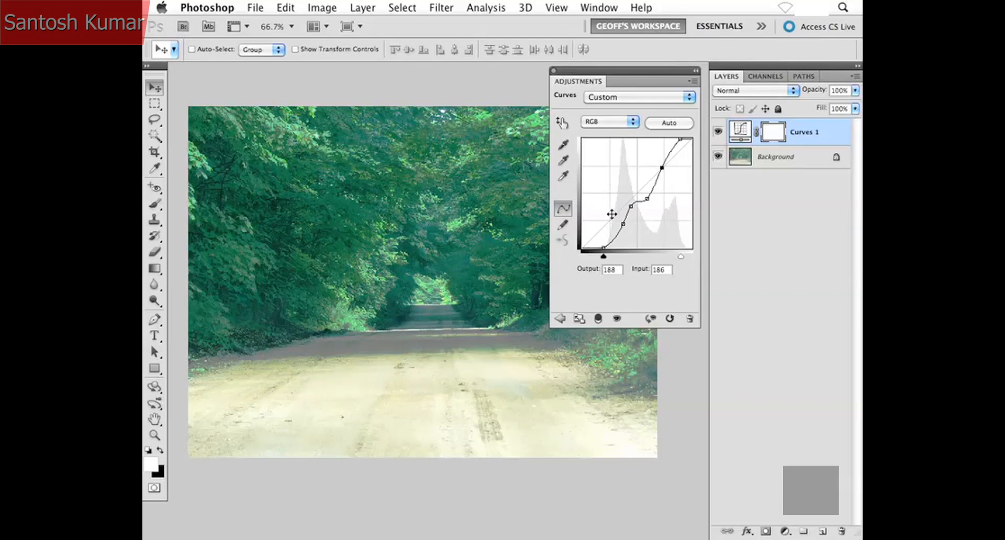
left_click(670, 319)
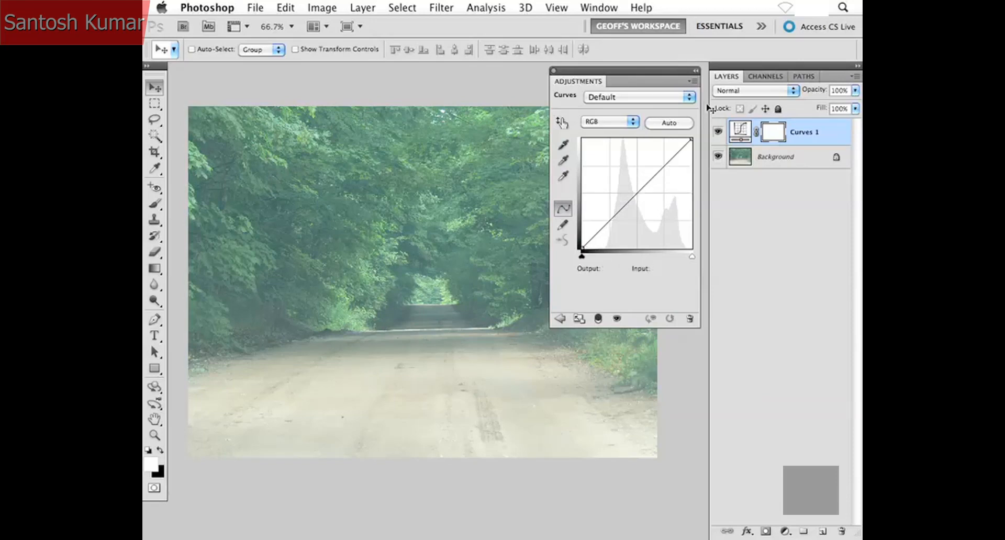
Turn on Auto-Select Targeted Adjustment Tool for the Curves adjustment.
left_click(692, 82)
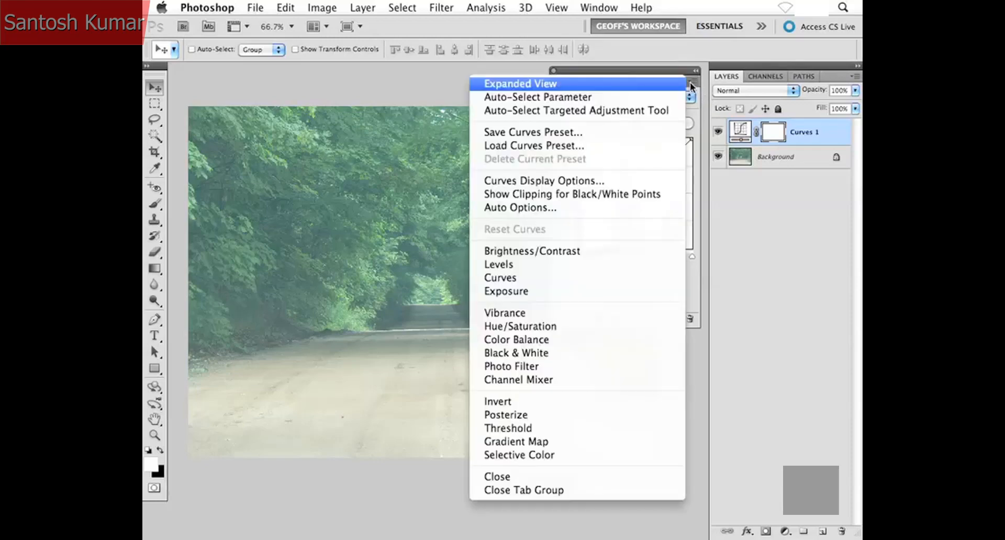
left_click(673, 111)
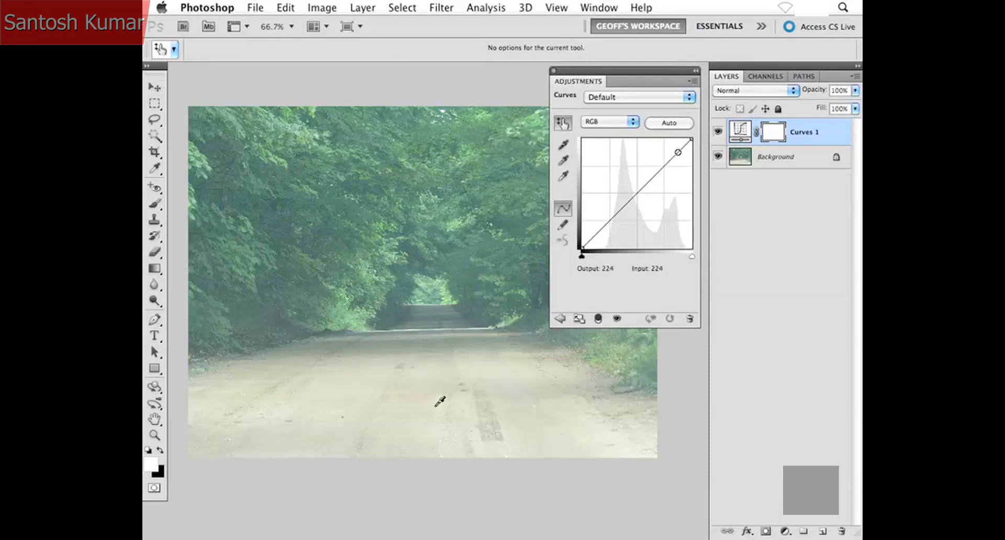
Lighten the road and darken the foliage with the Targeted Adjustment Tool, including a shadow point at input 90, output 66, and reset the curve.
left_click_drag(436, 406, 436, 382)
key("super+z")
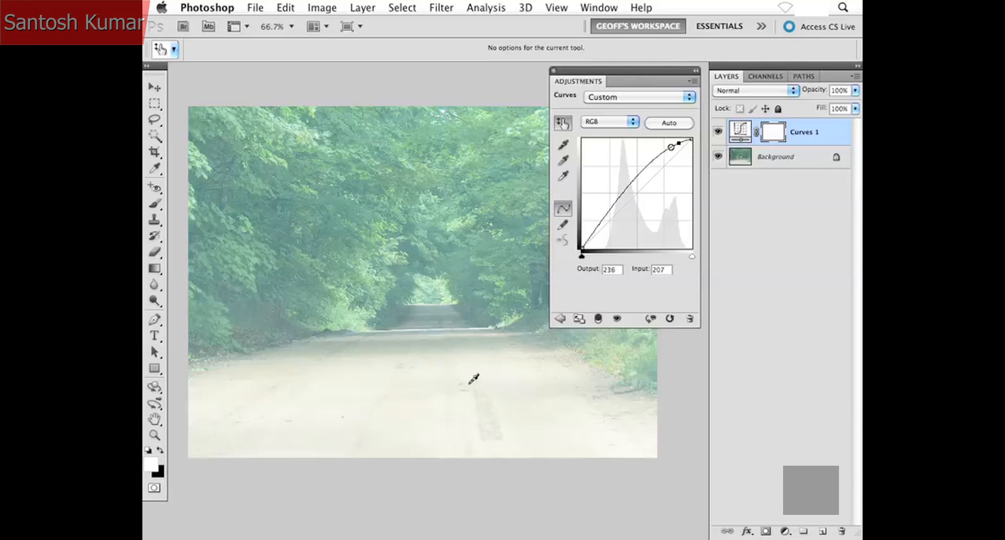
left_click_drag(441, 300, 405, 301)
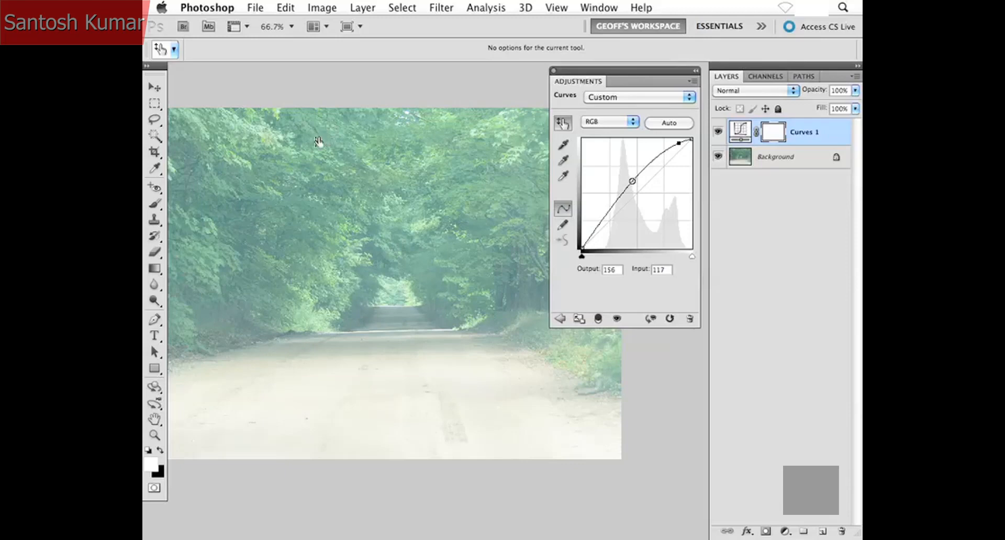
left_click_drag(321, 143, 321, 186)
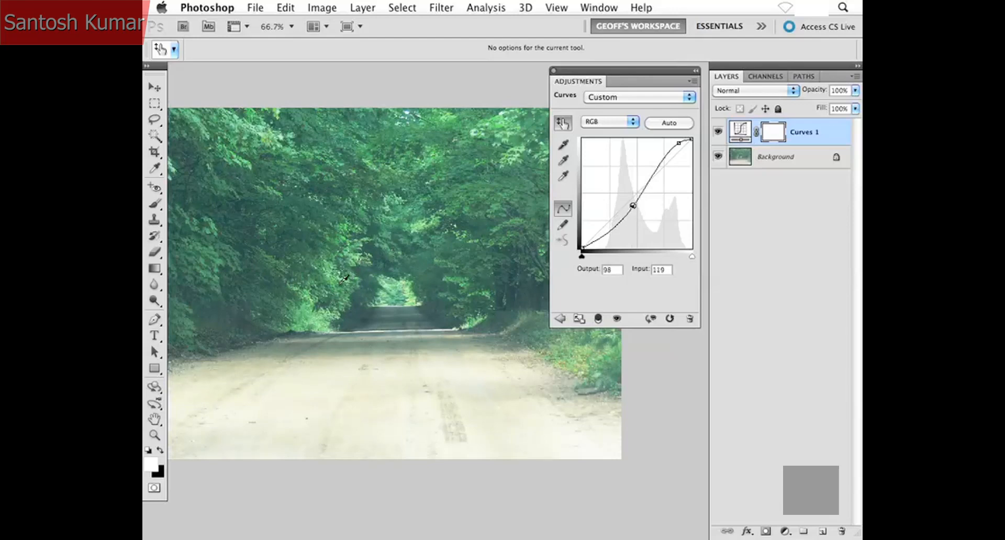
left_click_drag(347, 282, 346, 272)
left_click_drag(265, 289, 256, 268)
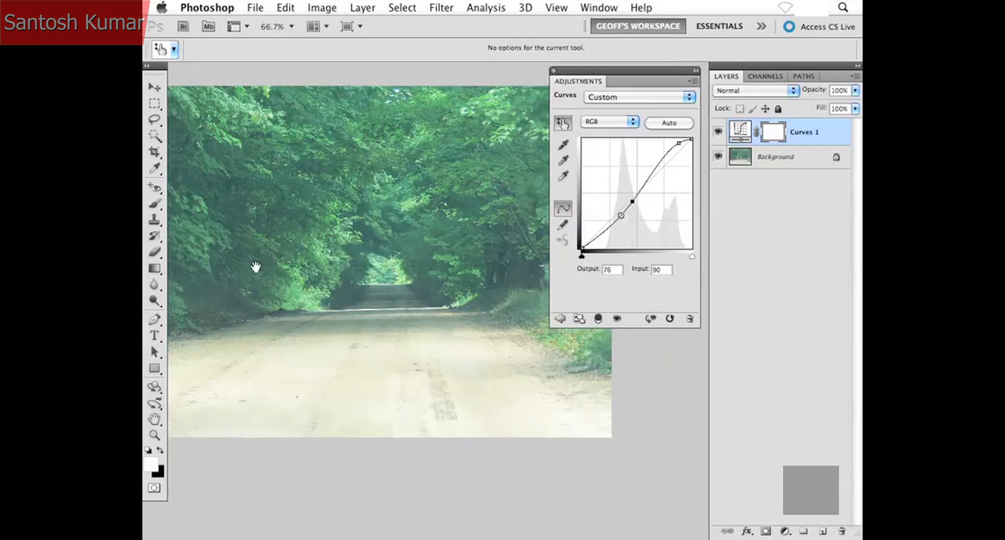
left_click_drag(368, 267, 332, 273)
left_click_drag(478, 263, 473, 280)
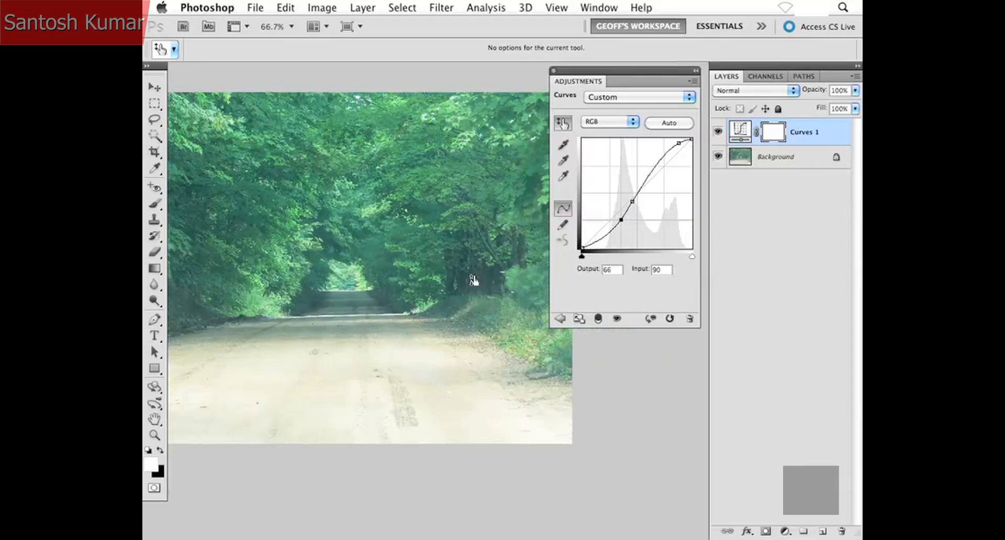
left_click_drag(384, 256, 426, 267)
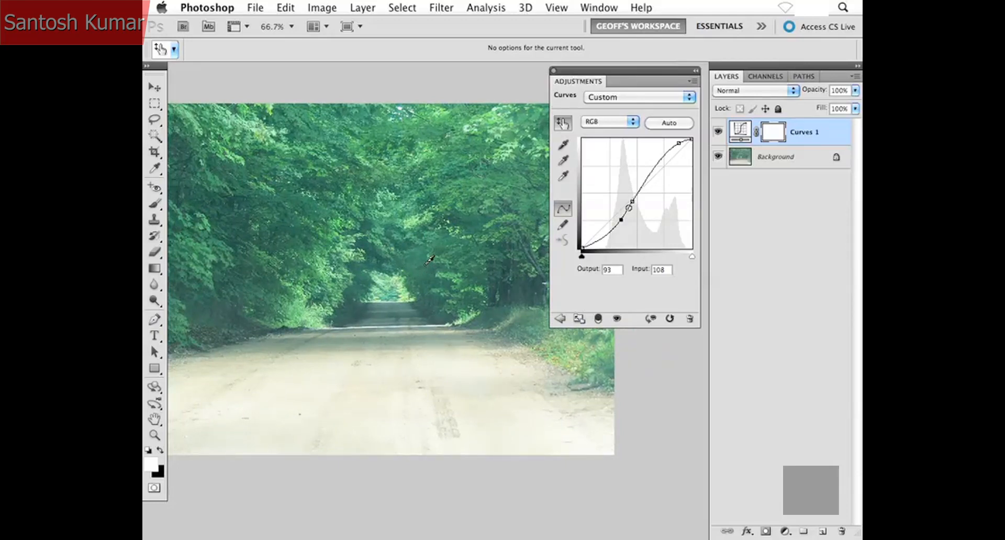
left_click(670, 320)
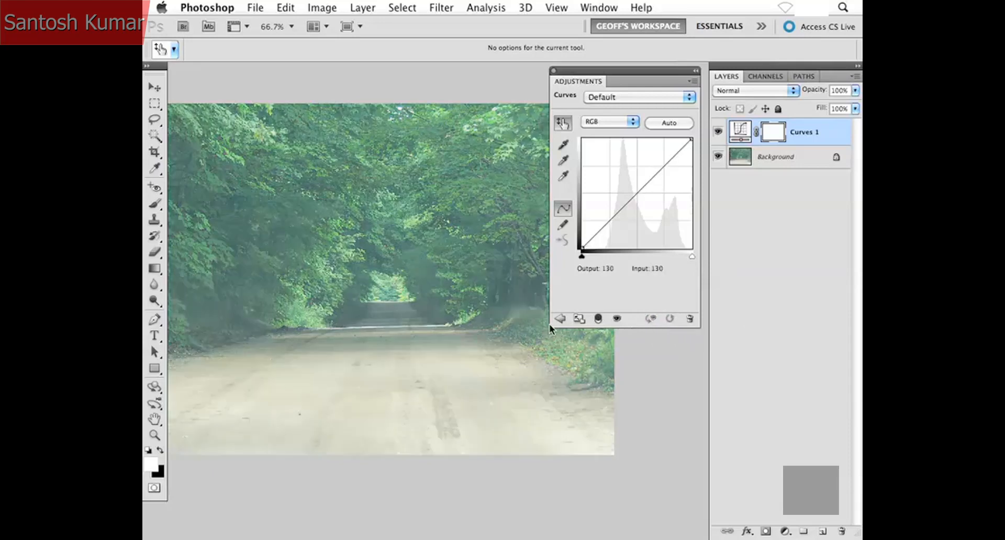
Check the Auto-Select Targeted Adjustment Tool option for the Curves adjustment.
left_click(693, 81)
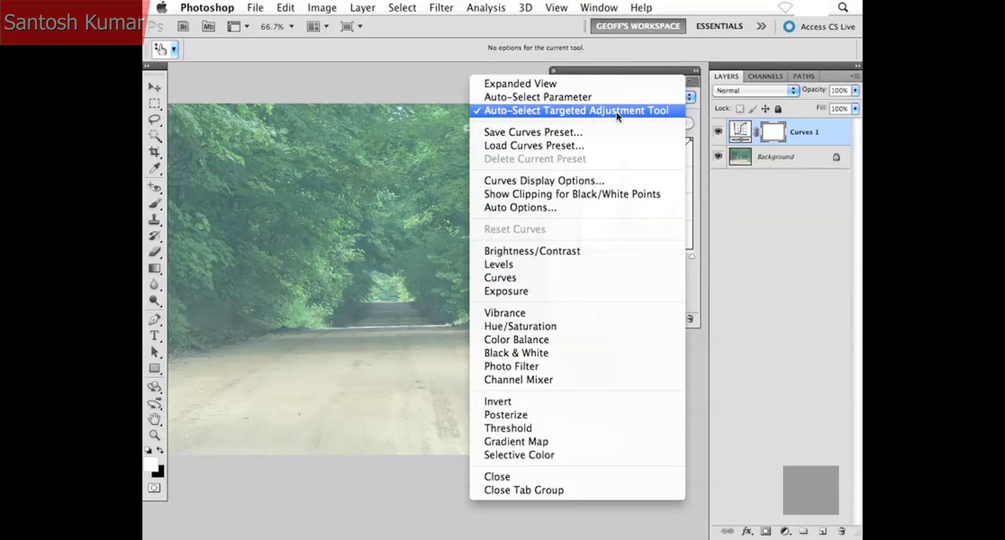
left_click(652, 111)
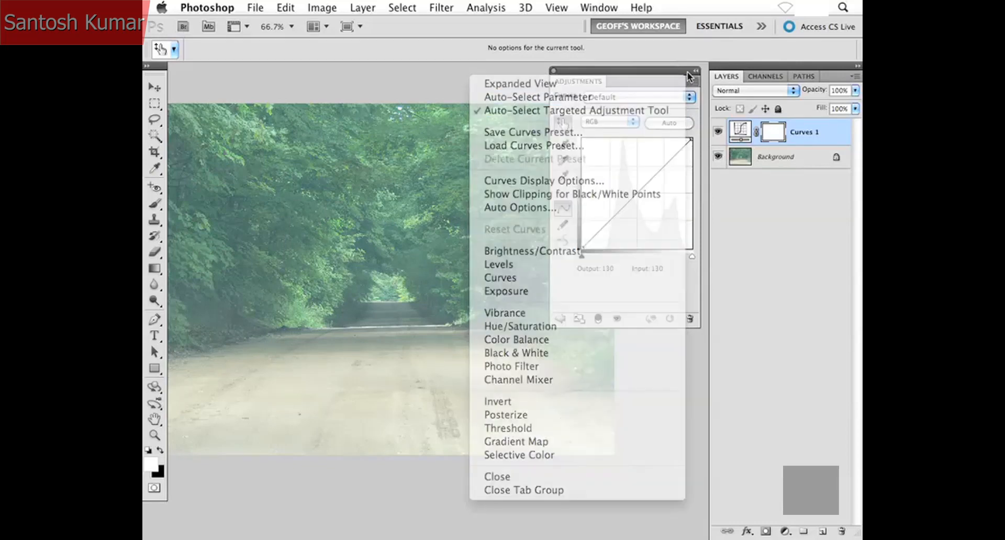
scroll(422, 329, "down", 2)
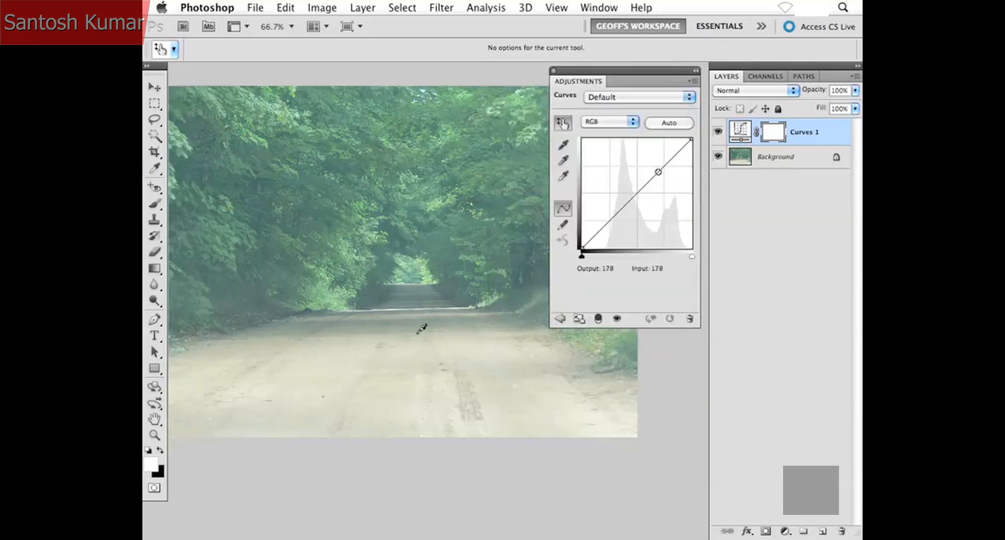
Reshape the curve with several on-image adjustments to the road highlights and foliage midtones and shadows, and reset it to default.
left_click_drag(414, 337, 412, 381)
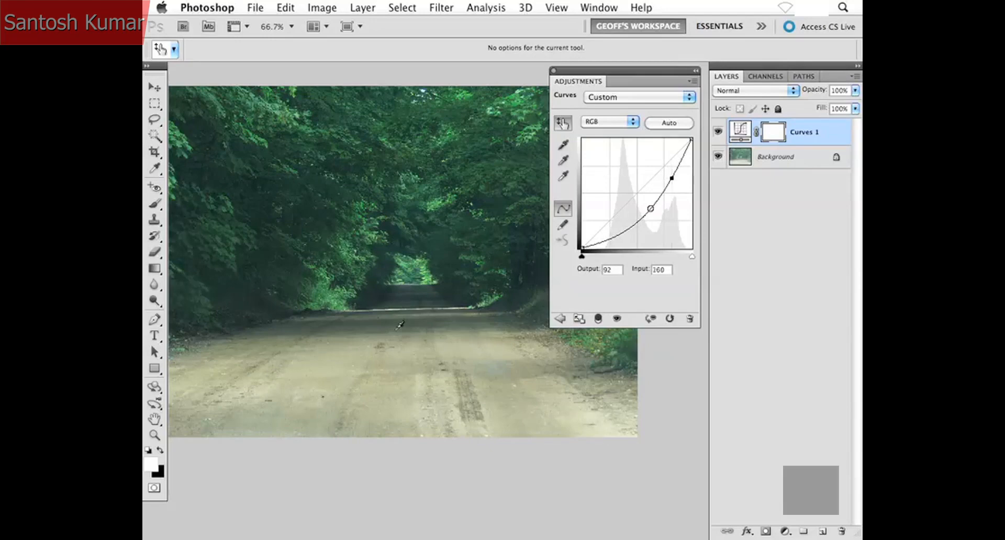
mouse_move(351, 260)
left_mouse_down()
mouse_move(350, 270)
mouse_move(353, 245)
left_mouse_up()
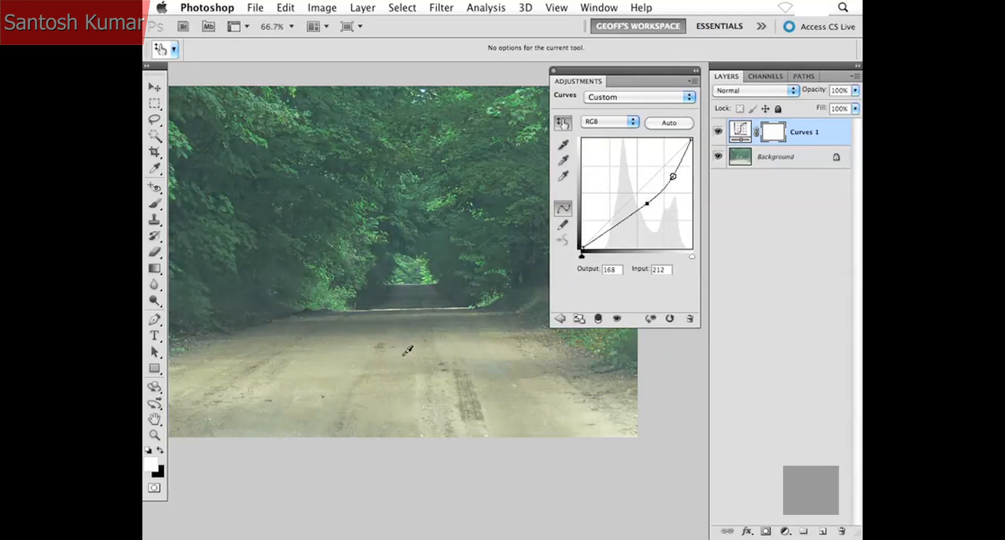
left_click_drag(407, 349, 403, 339)
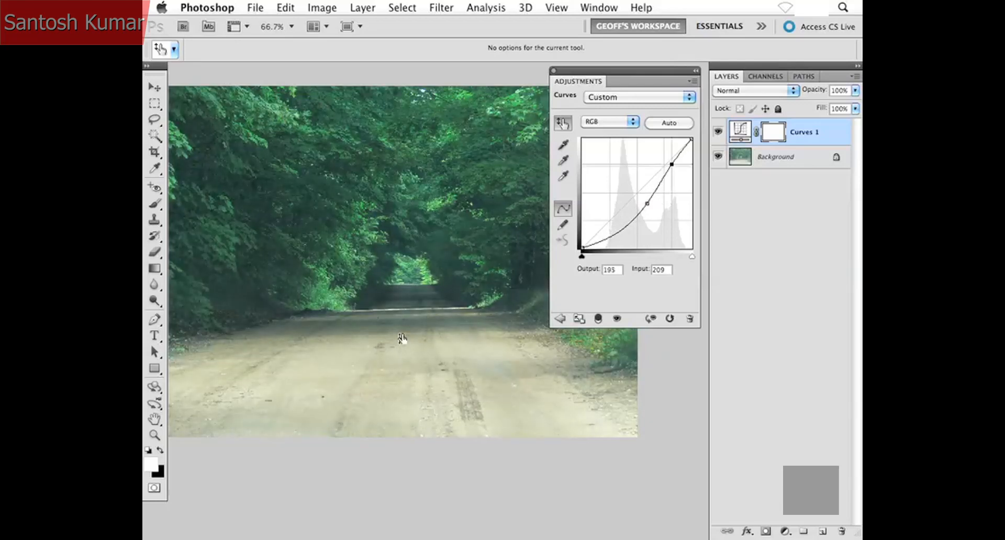
left_click_drag(401, 382, 402, 377)
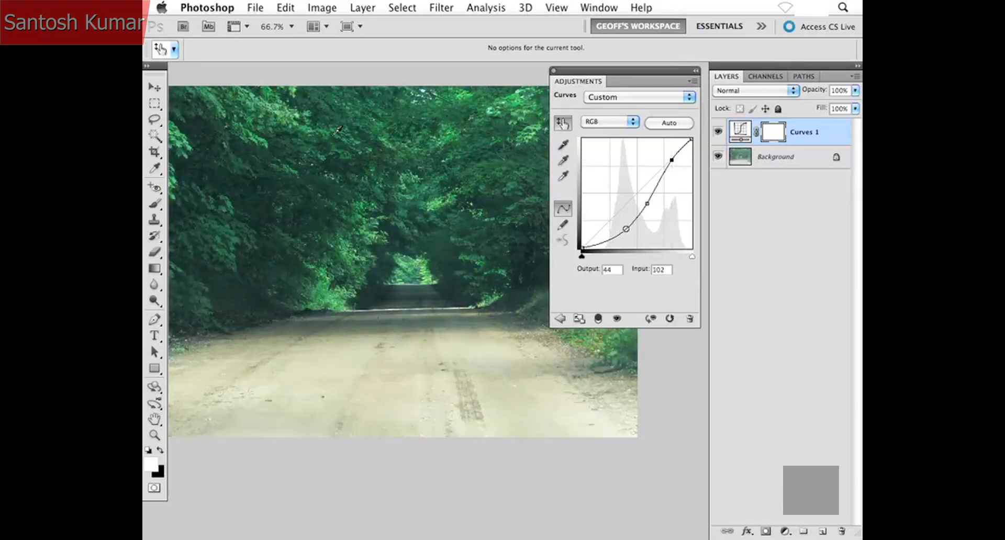
left_click_drag(333, 136, 333, 141)
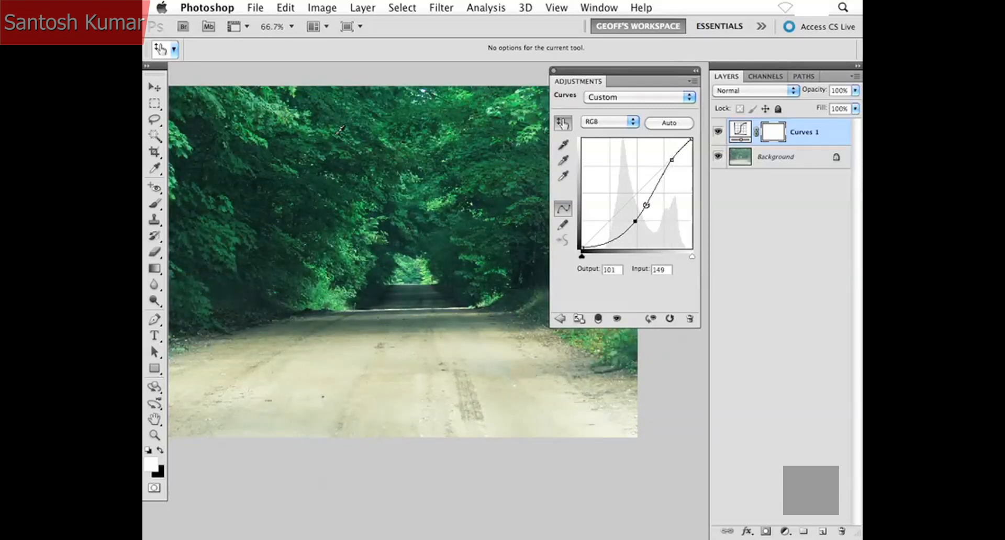
left_click_drag(333, 179, 333, 175)
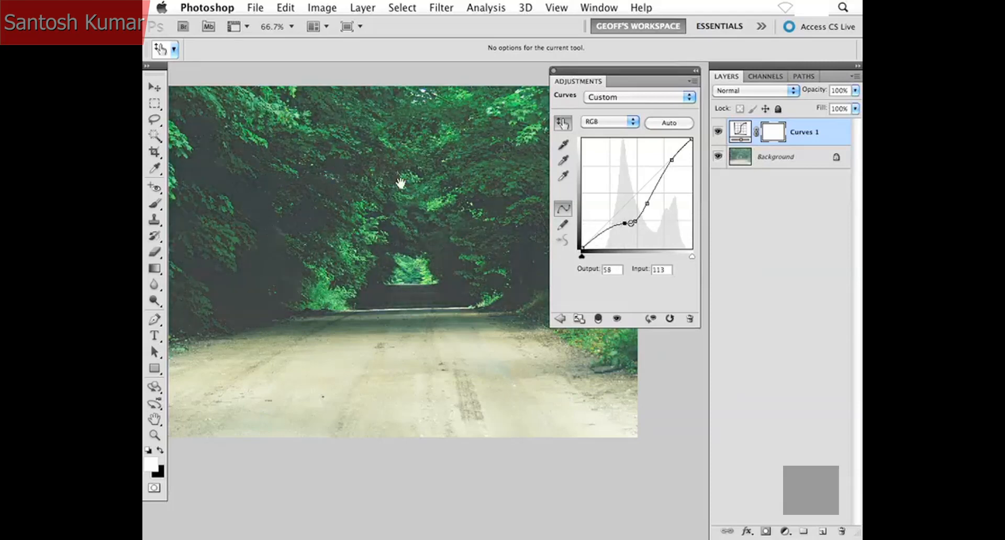
left_click_drag(399, 184, 344, 192)
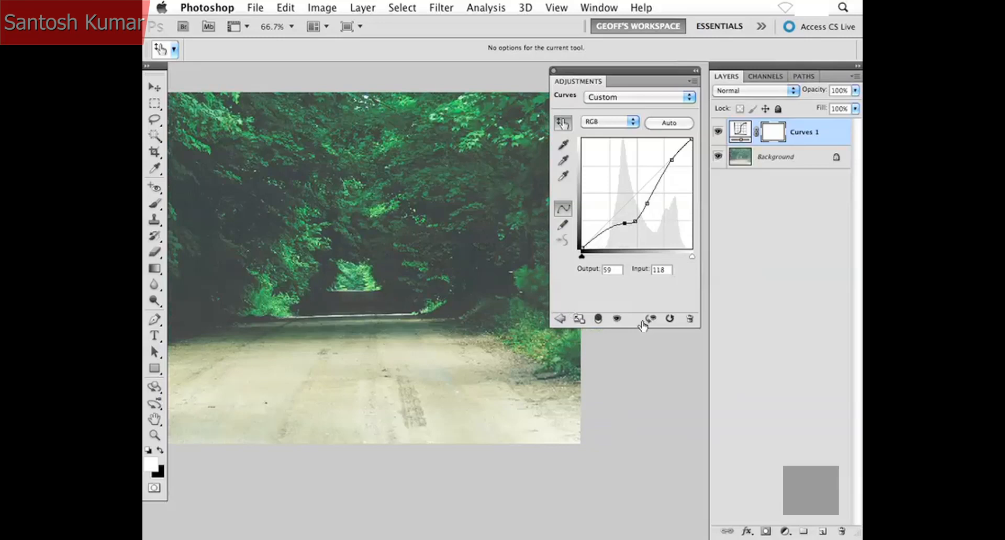
left_click(670, 319)
Form an S-shaped RGB curve with the Targeted Adjustment Tool by lightening the road and darkening the foliage, and inspect the photo.
left_click_drag(367, 257, 415, 268)
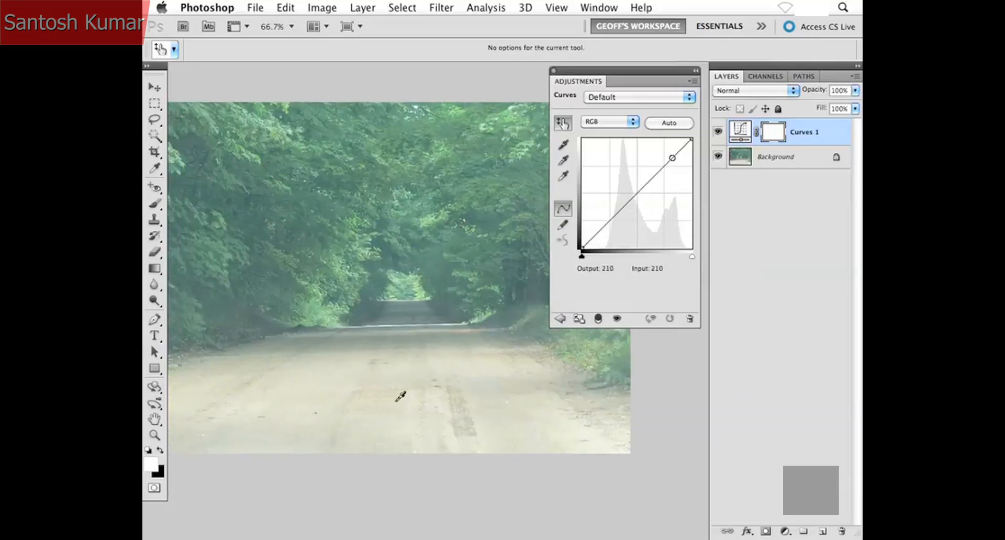
left_click_drag(398, 413, 400, 401)
left_click_drag(325, 175, 323, 225)
key("space")
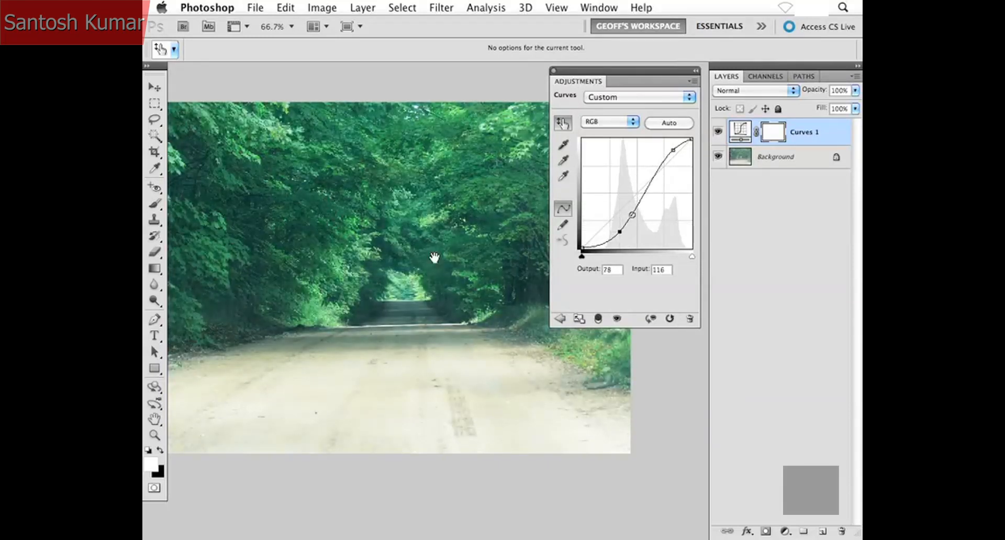
left_click_drag(435, 259, 404, 253)
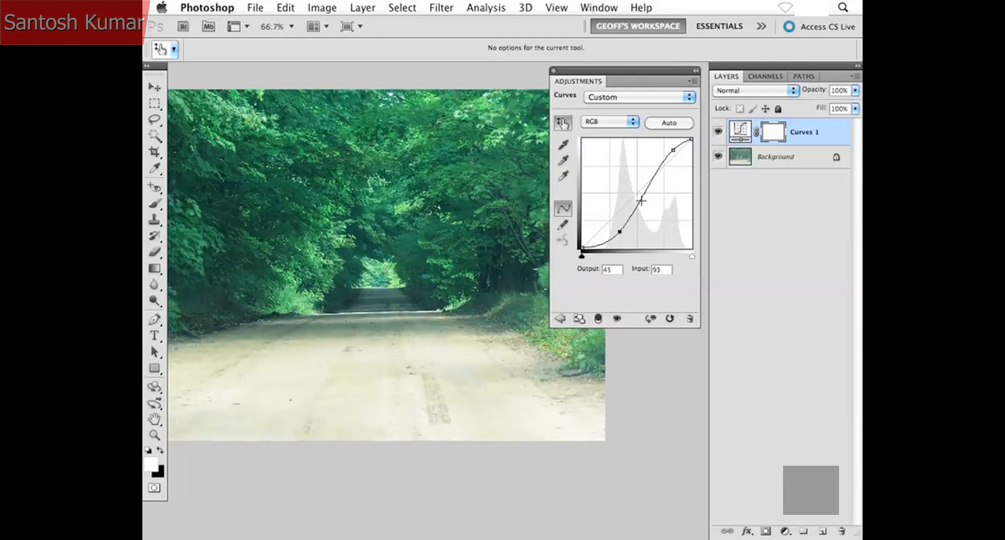
key("space")
left_click_drag(375, 220, 383, 230)
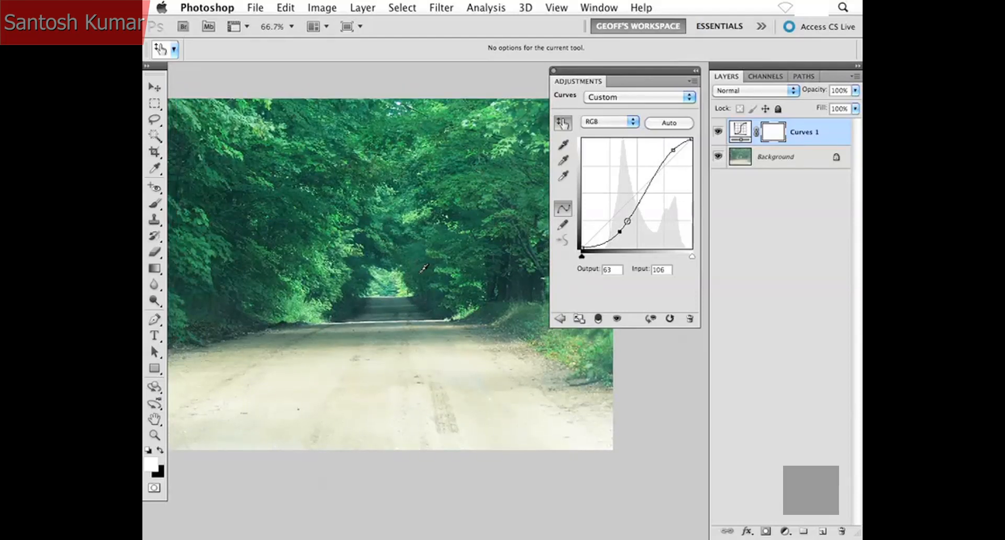